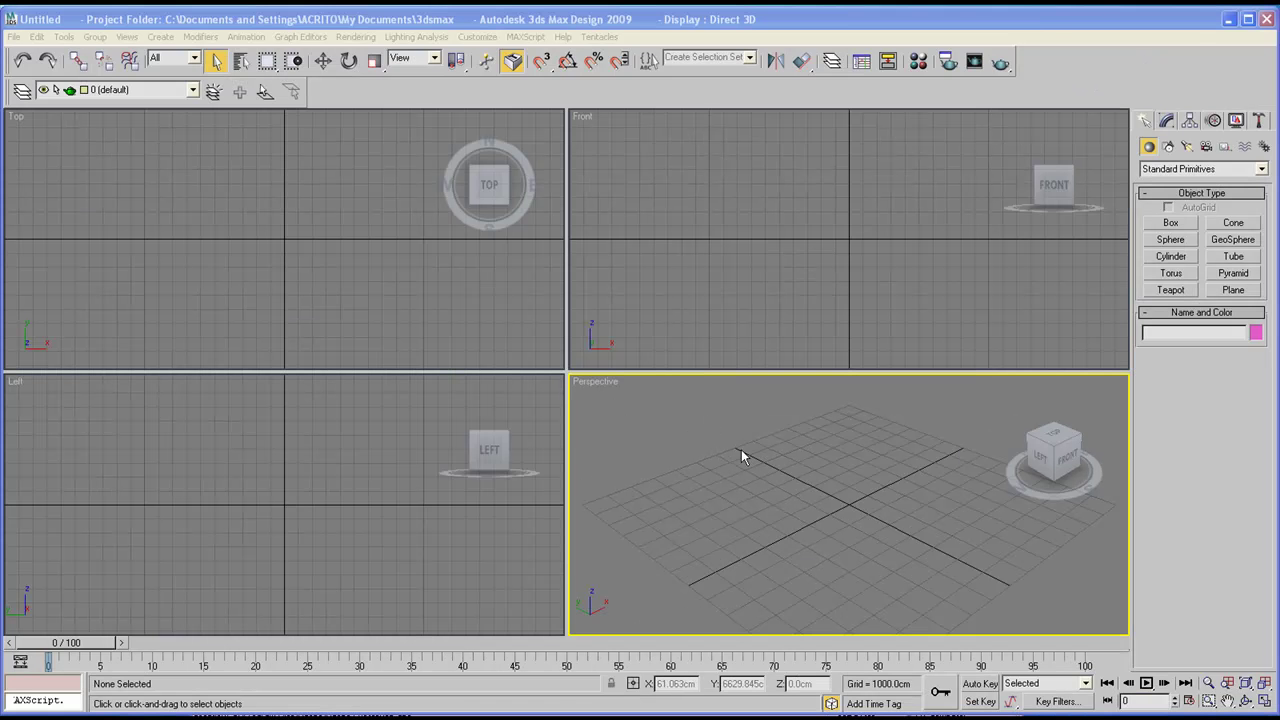
Create a sphere with a radius of about 4700 cm, centred on the grid origin in the Perspective viewport.
left_click(1172, 241)
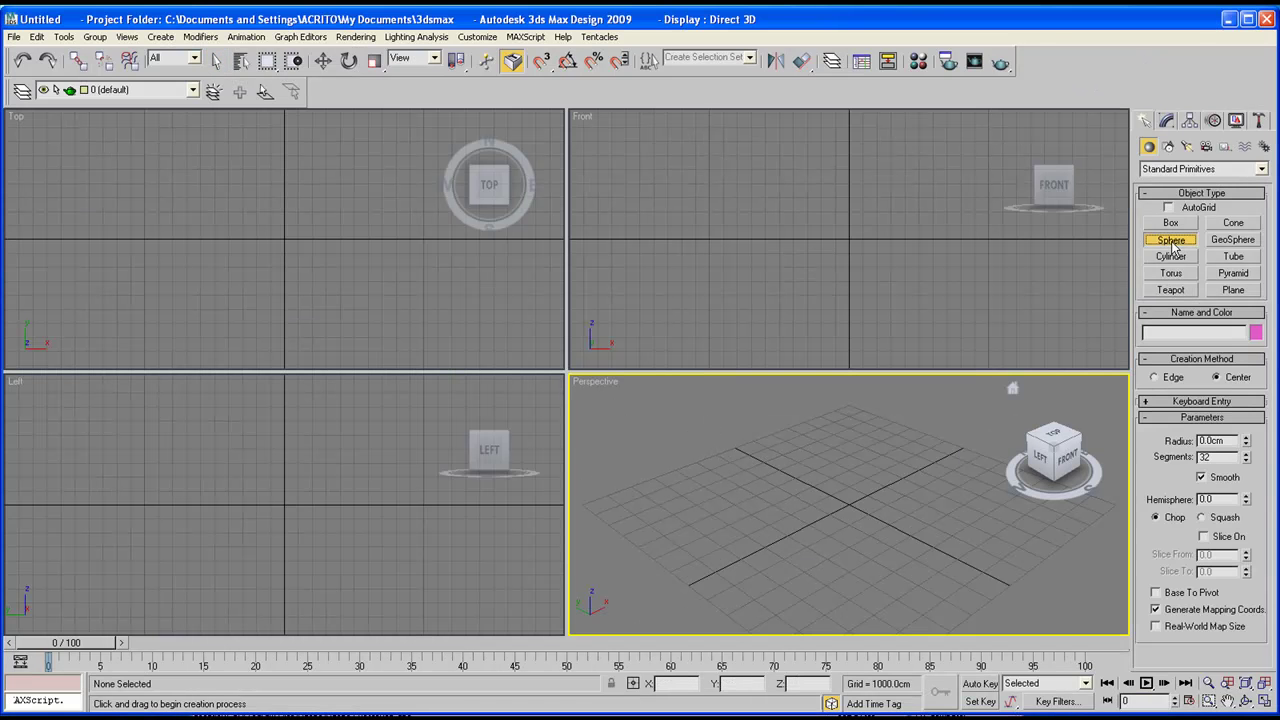
left_click_drag(849, 505, 912, 565)
middle_click_drag(851, 509, 828, 509)
left_click(1247, 705)
mouse_move(842, 525)
left_mouse_down()
mouse_move(821, 511)
mouse_move(851, 501)
mouse_move(828, 522)
left_mouse_up()
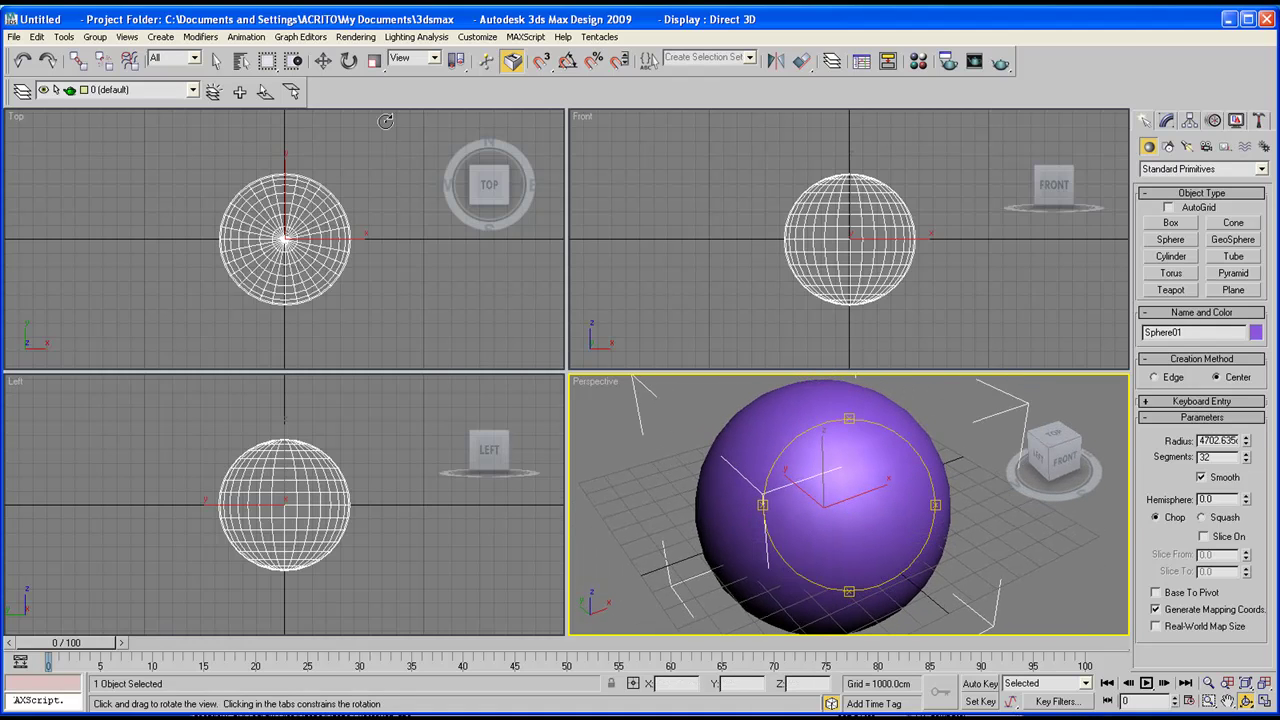
Convert the sphere to an Editable Poly.
left_click(323, 61)
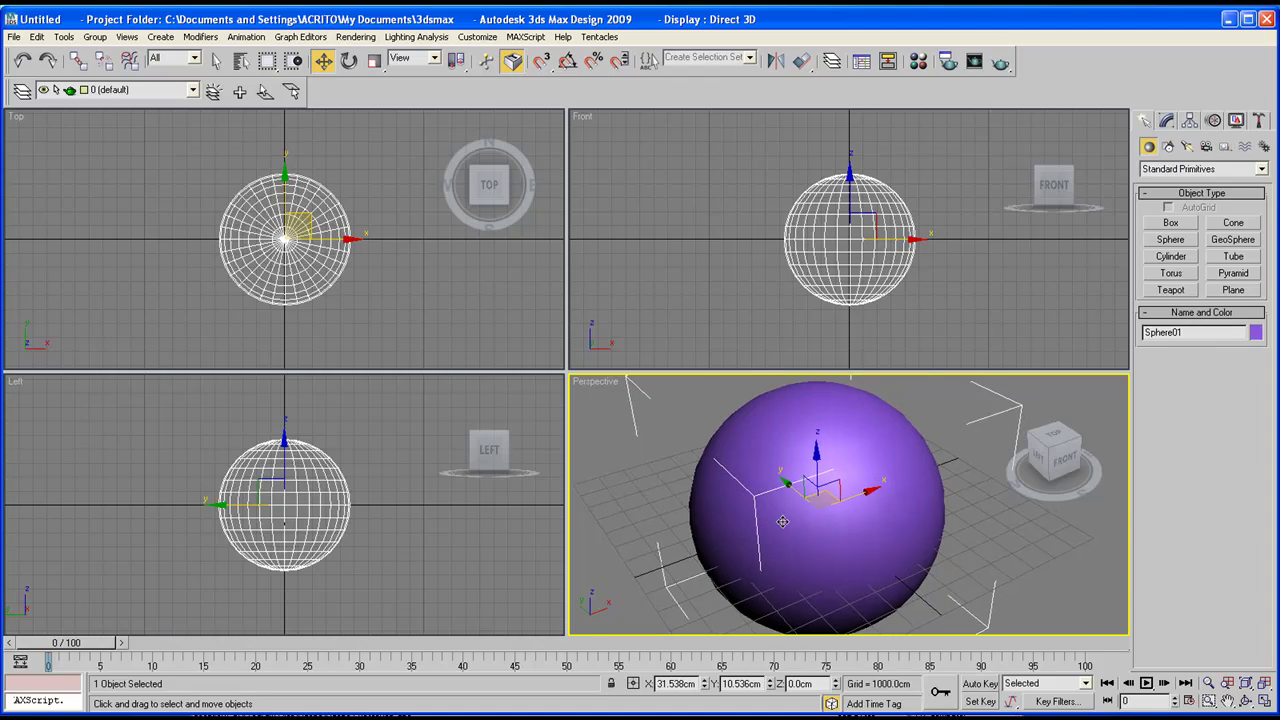
right_click(926, 517)
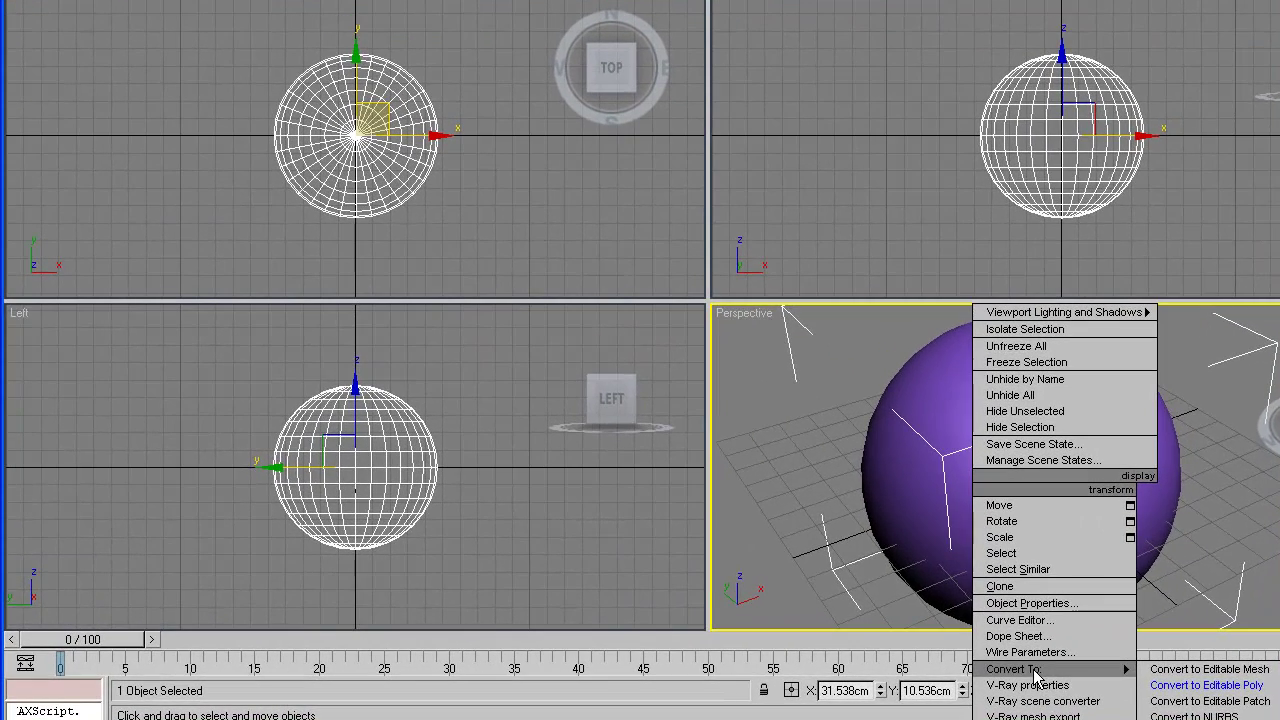
left_click(1207, 686)
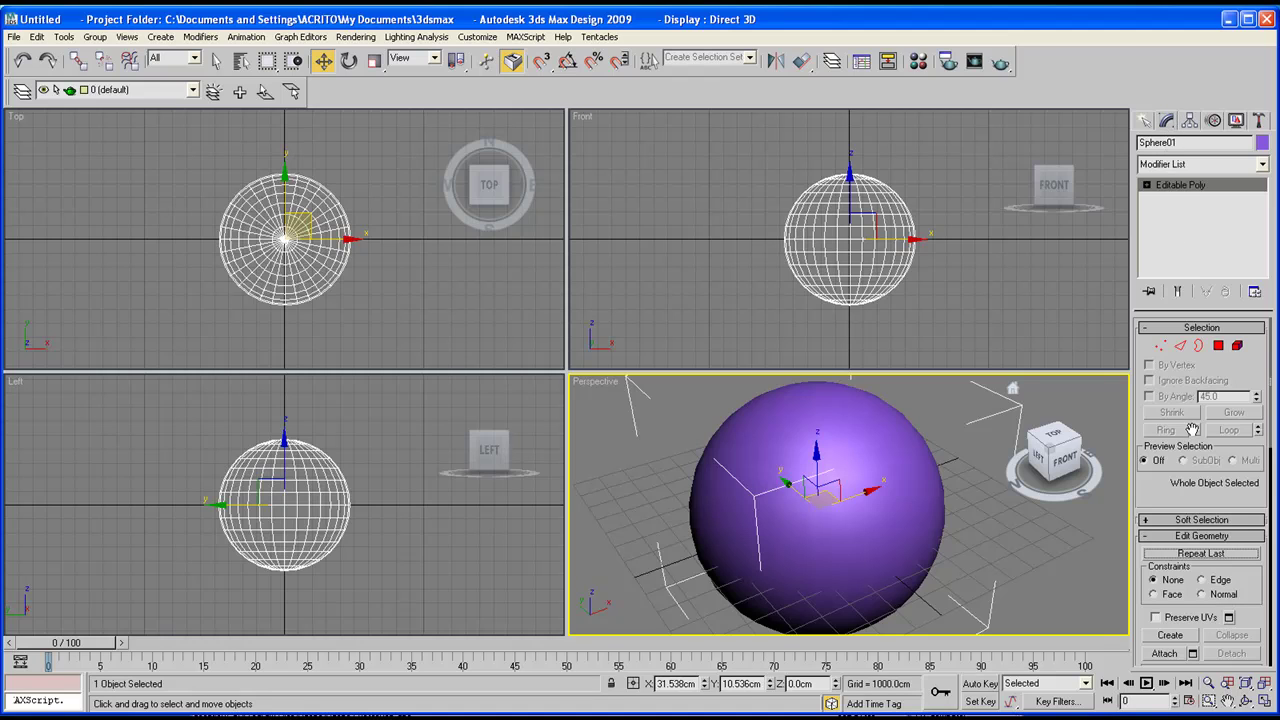
left_click_drag(1238, 400, 1229, 514)
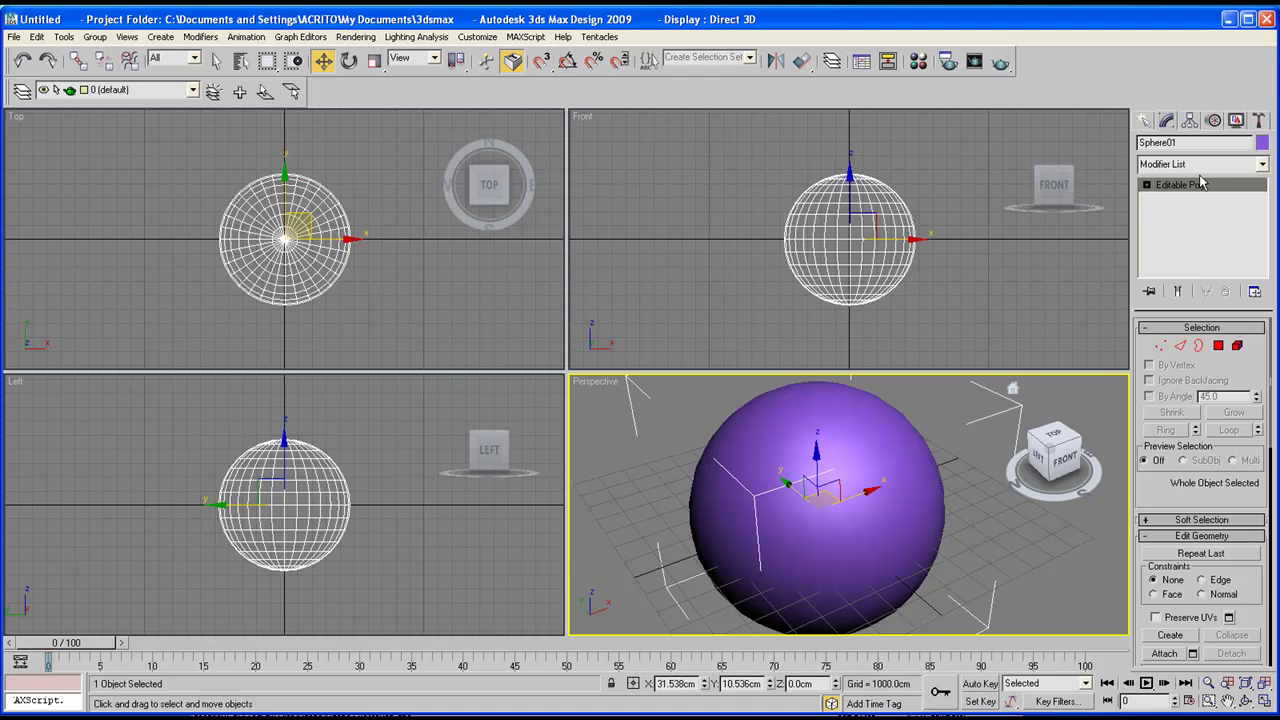
Expand the Editable Poly and look through its Vertex, Edge, Border and Polygon sub-object levels.
left_click(1147, 185)
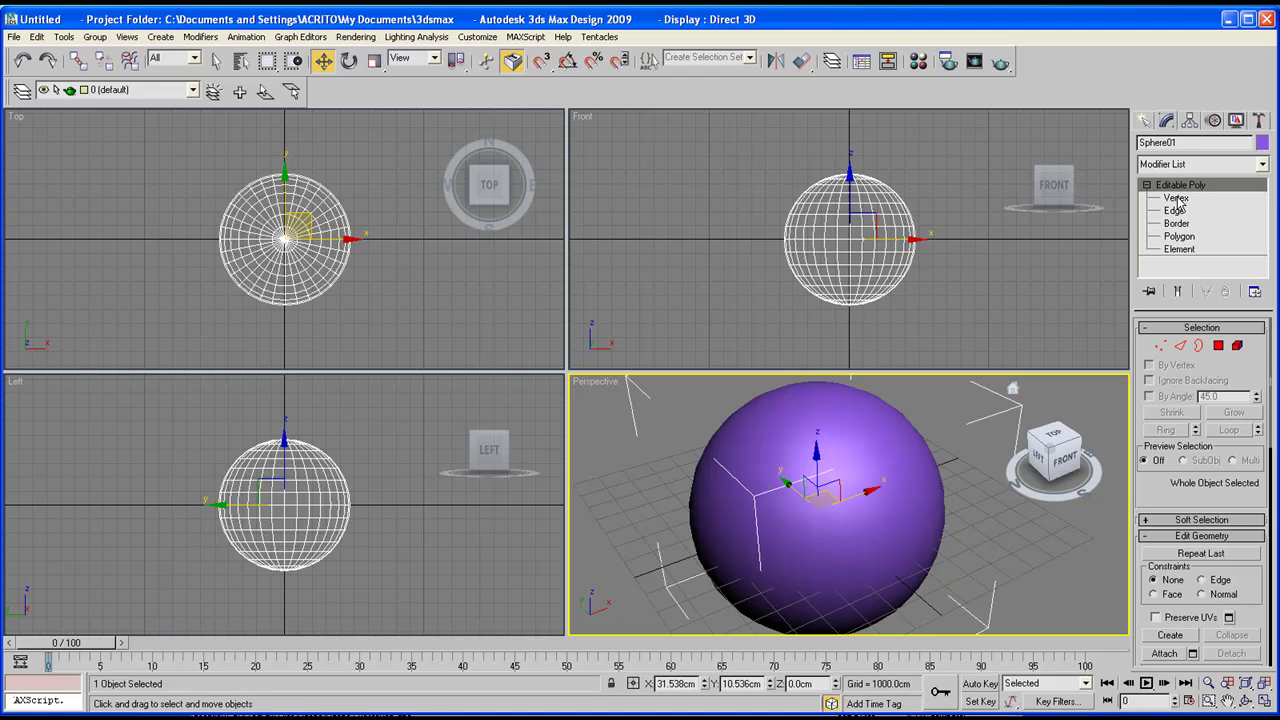
left_click(1176, 198)
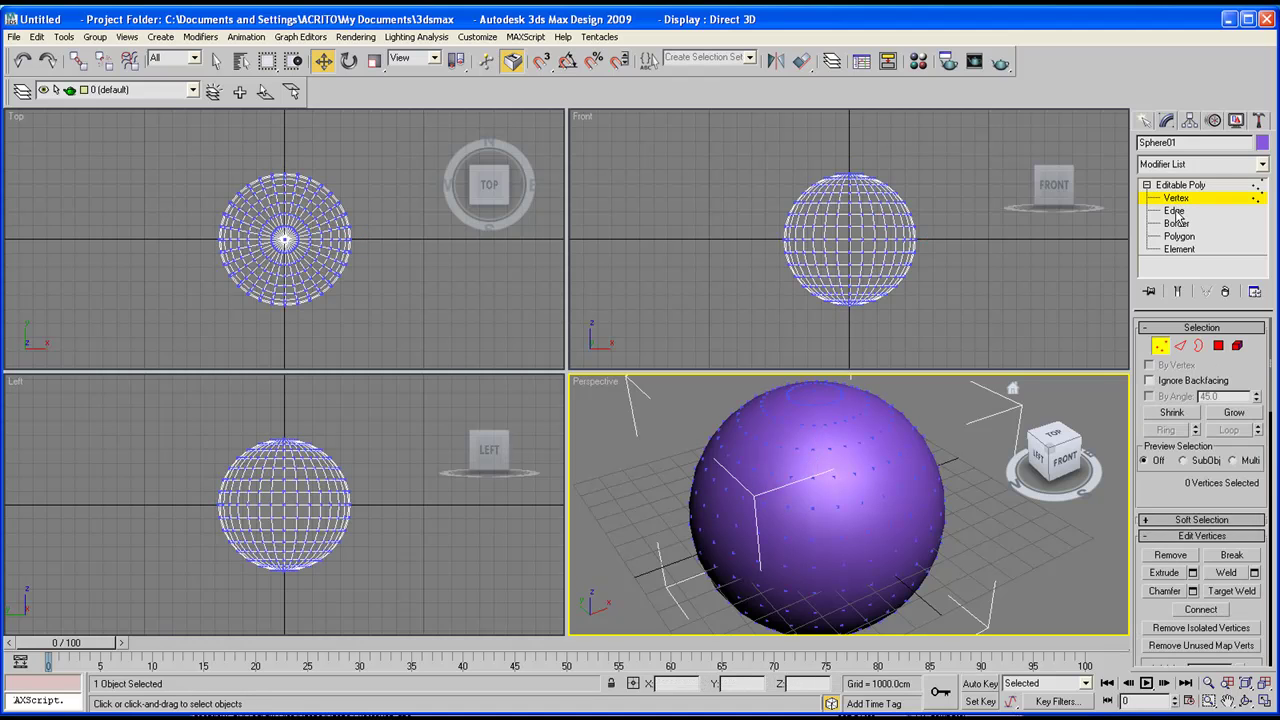
left_click(1175, 211)
left_click(1176, 223)
left_click(1179, 236)
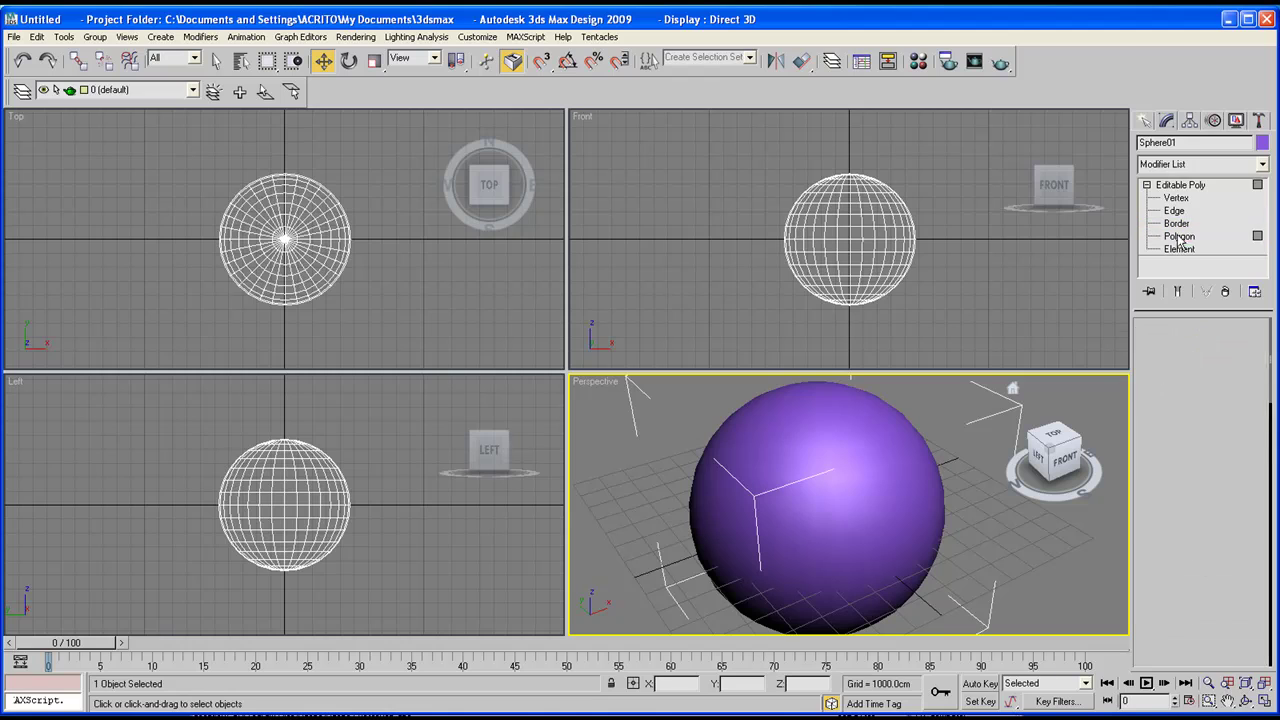
At the Vertex level, select individual vertices one at a time on the sphere's upper half in the Front viewport.
left_click(1176, 198)
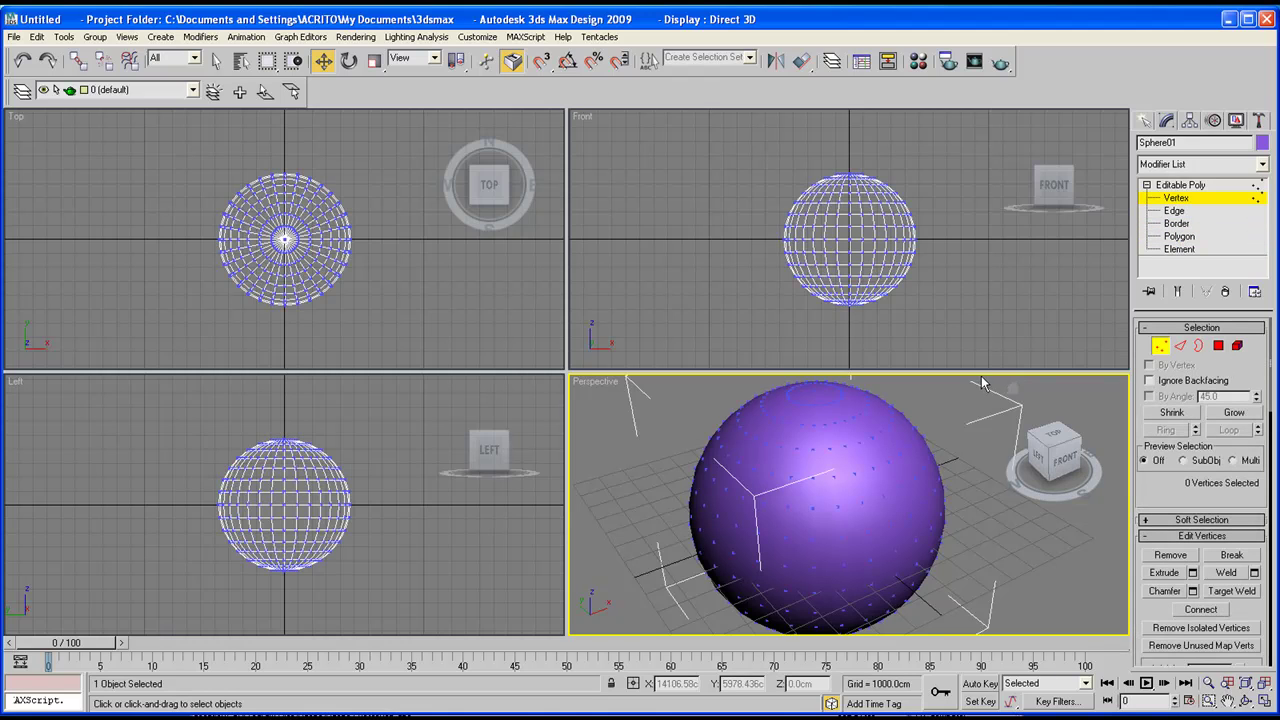
left_click(872, 211)
scroll(877, 230, "up", 2)
scroll(877, 237, "up", 5)
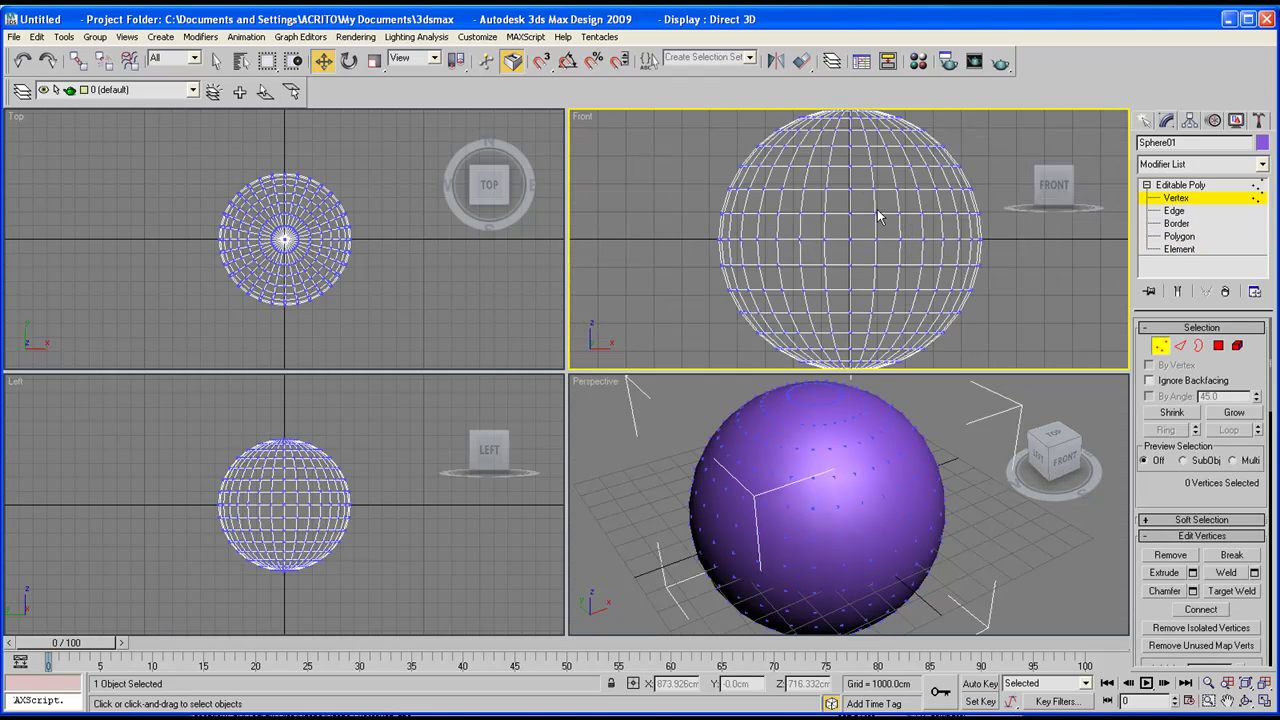
middle_click_drag(846, 206, 797, 255)
scroll(815, 226, "up", 2)
scroll(820, 229, "down", 1)
scroll(876, 206, "up", 3)
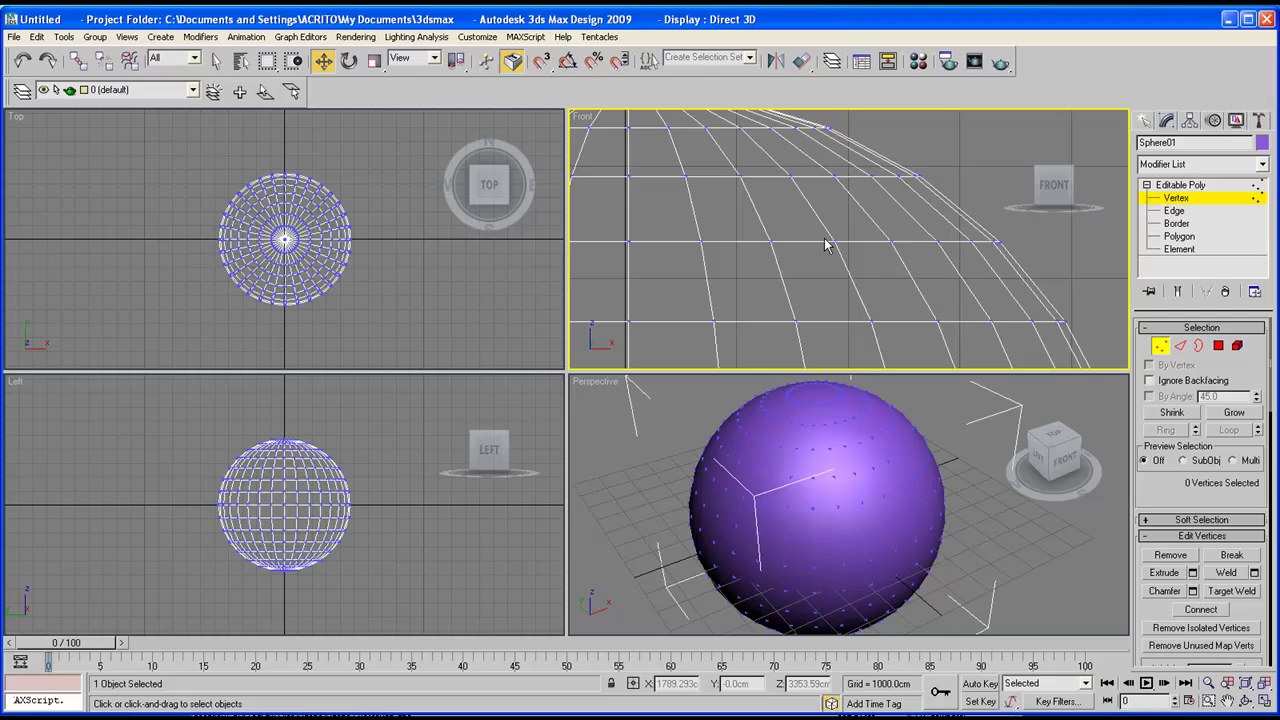
left_click(832, 241)
left_click(739, 176)
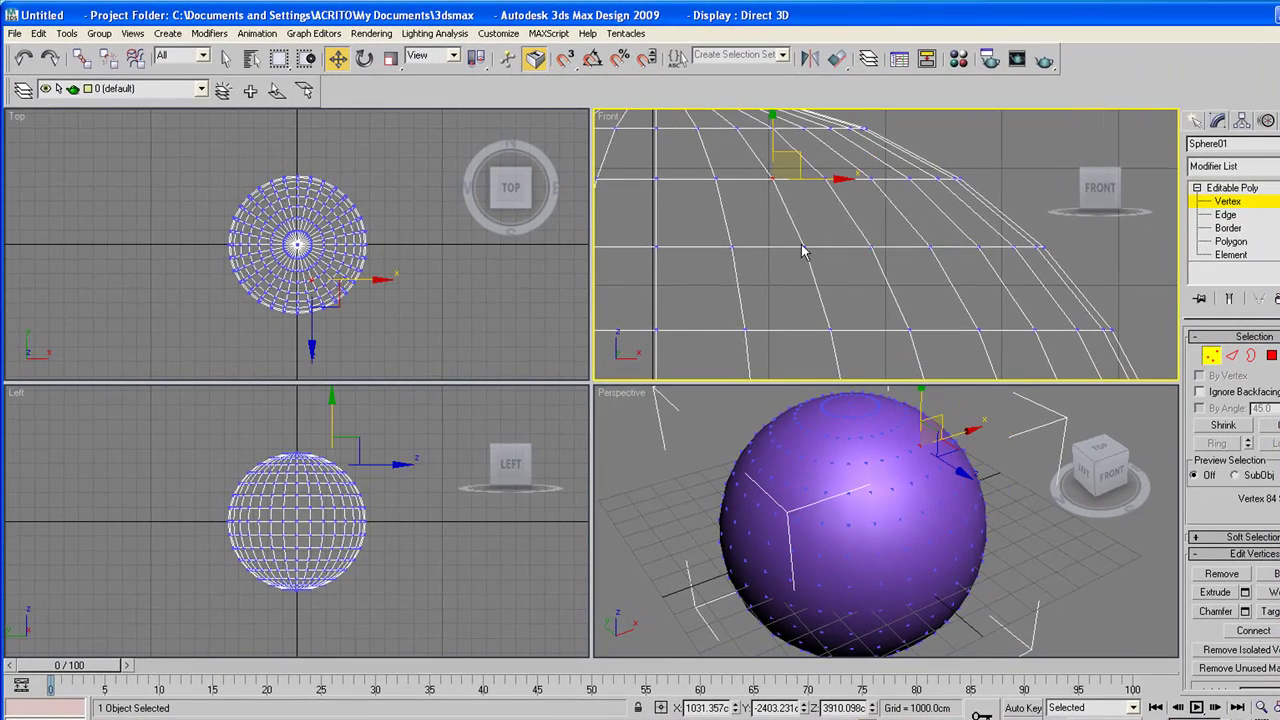
left_click(802, 246)
scroll(1090, 217, "down", 2)
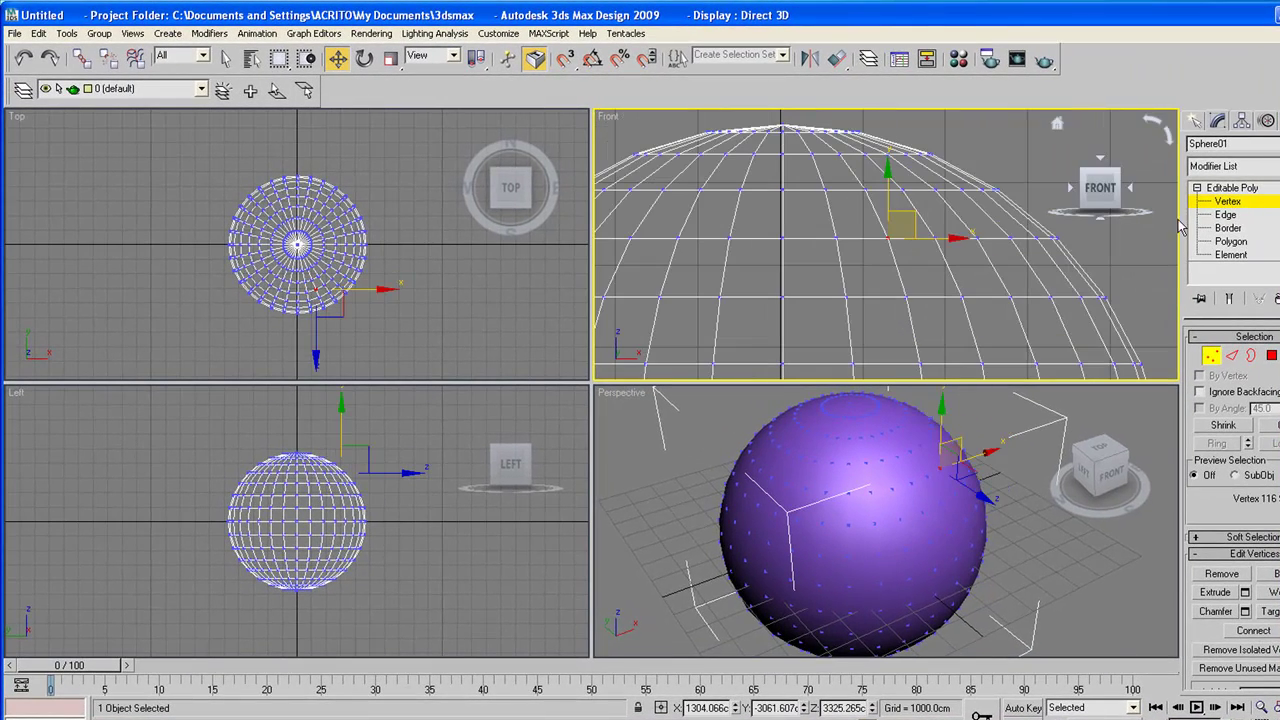
Switch to the Edge level and select all edges of the sphere.
left_click(1226, 216)
scroll(871, 257, "up", 2)
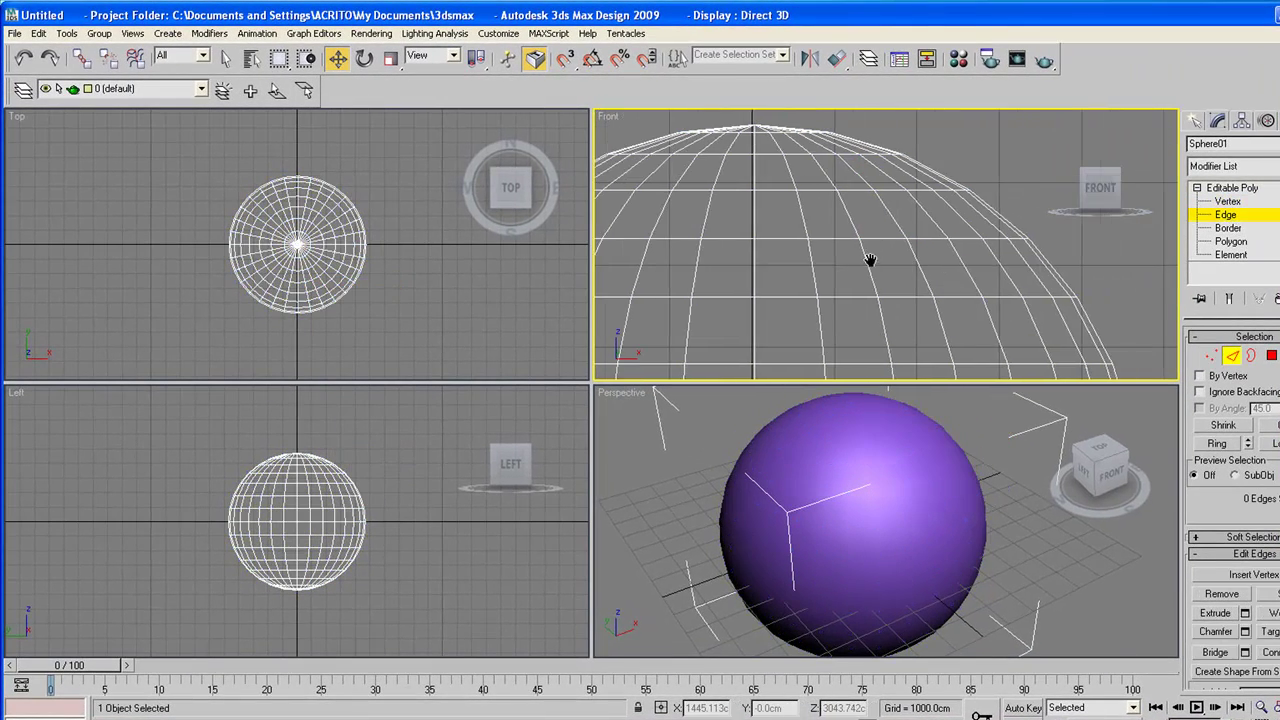
scroll(928, 260, "down", 5)
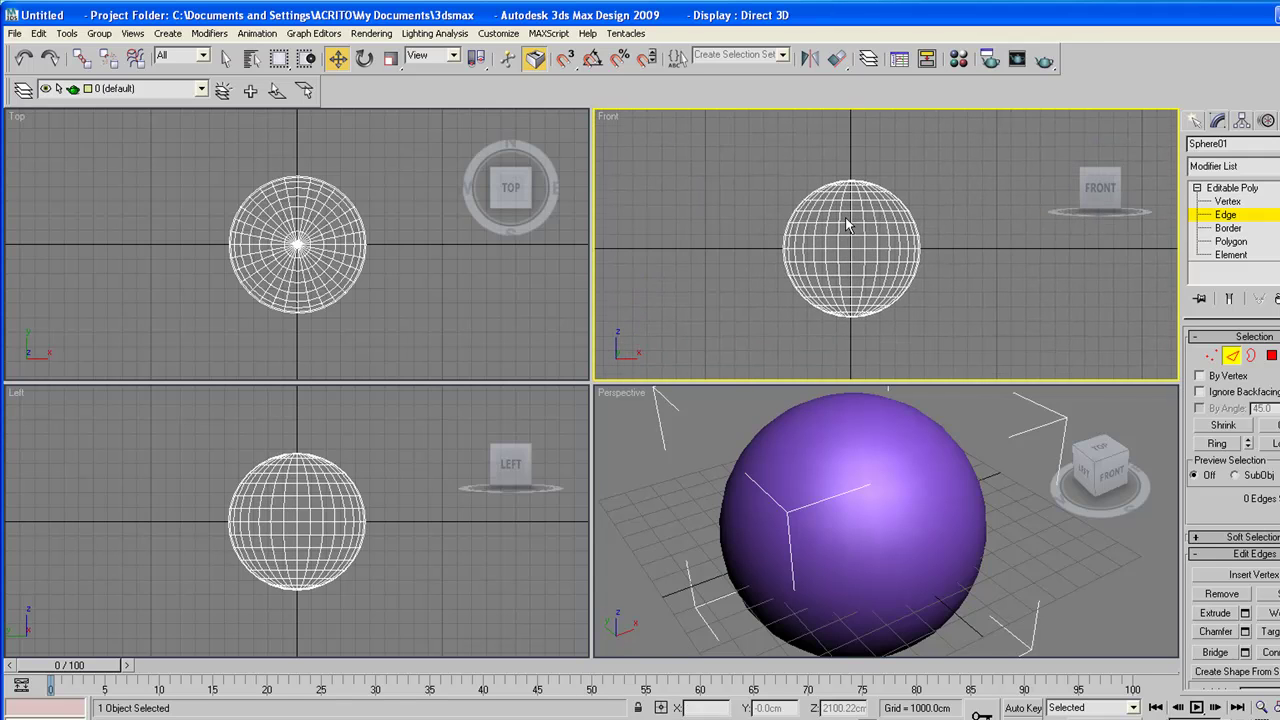
key("ctrl+a")
scroll(876, 238, "up", 6)
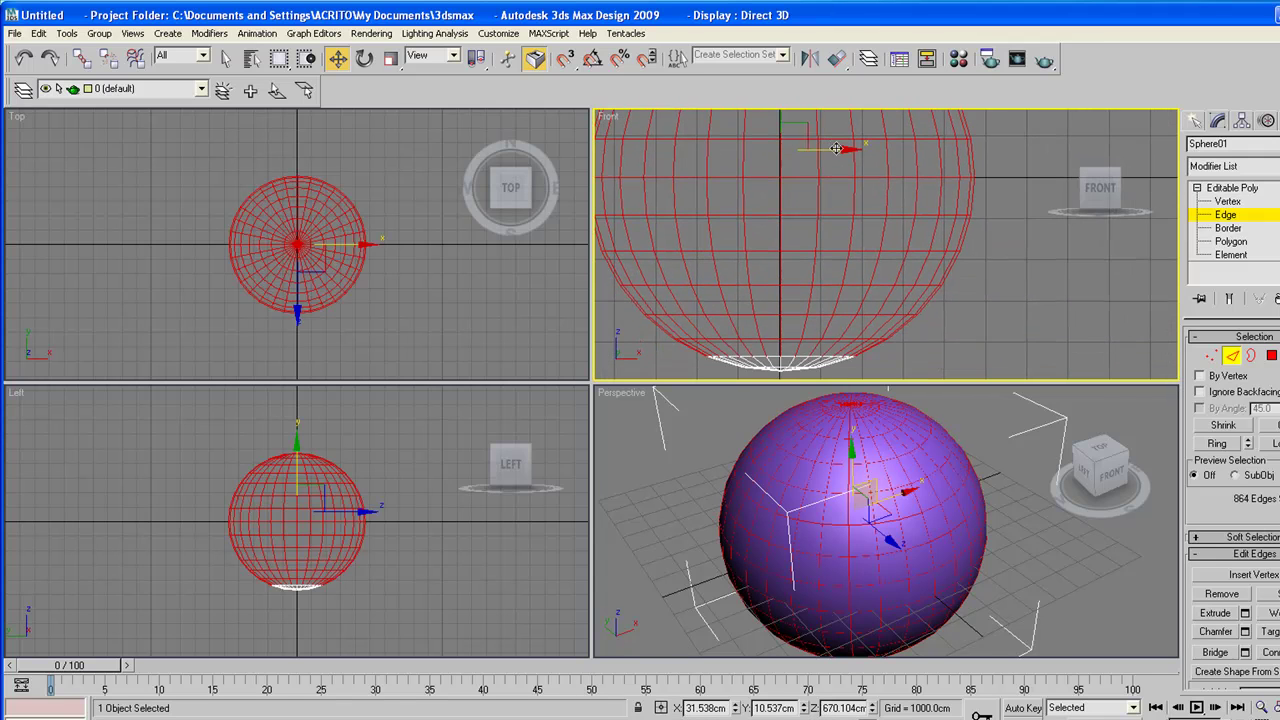
middle_click_drag(916, 321, 893, 235)
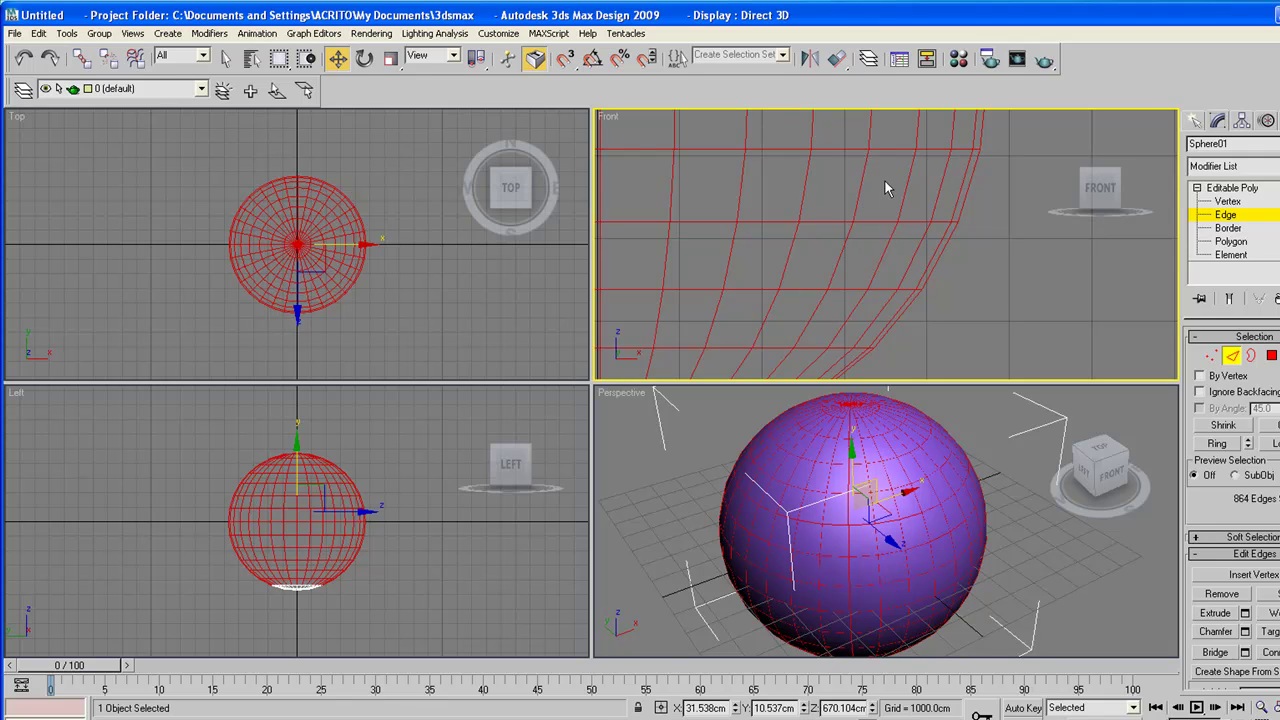
scroll(845, 197, "down", 4)
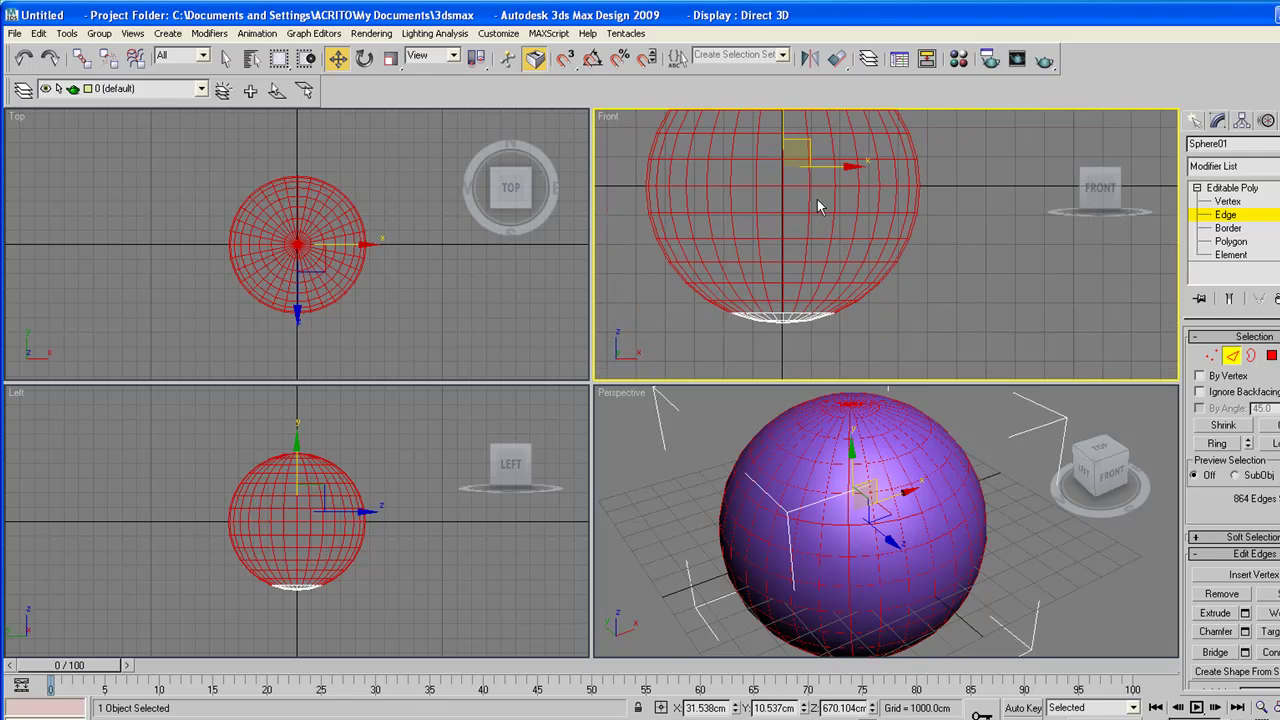
Switch to the Border level and examine the sphere for open borders in the Front viewport.
left_click(1226, 229)
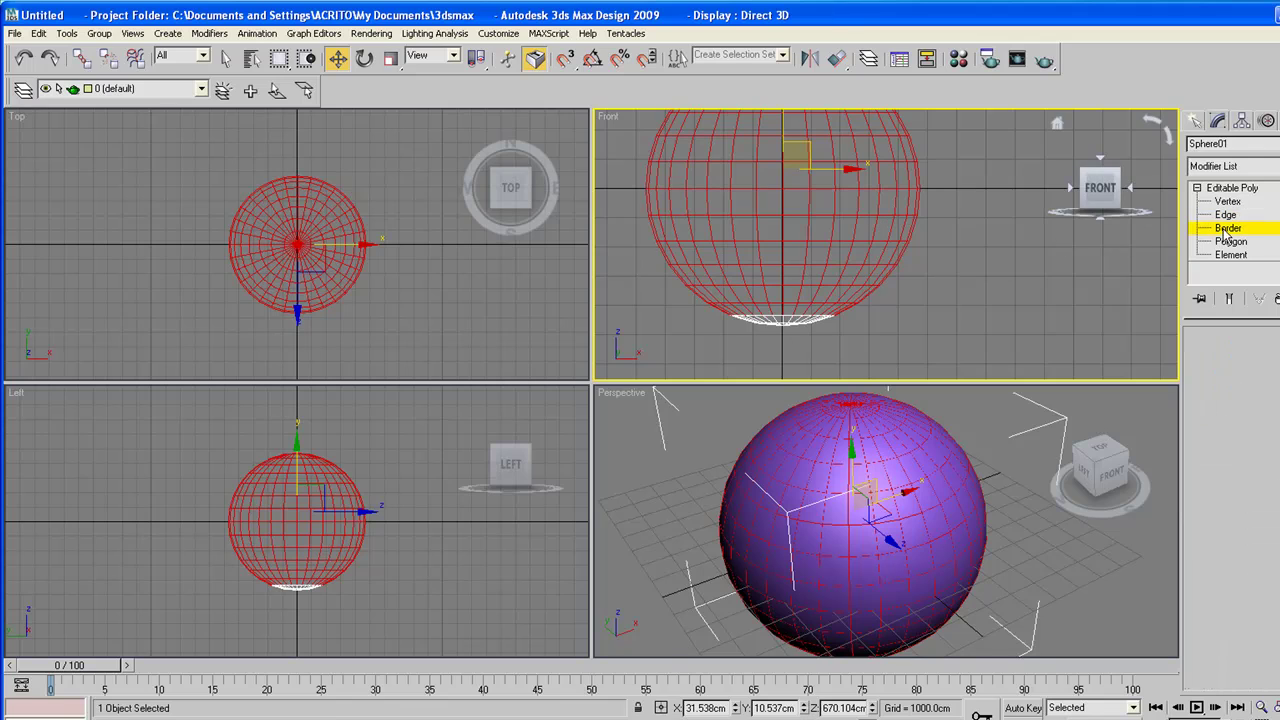
left_click(925, 284)
middle_click_drag(848, 226, 851, 254)
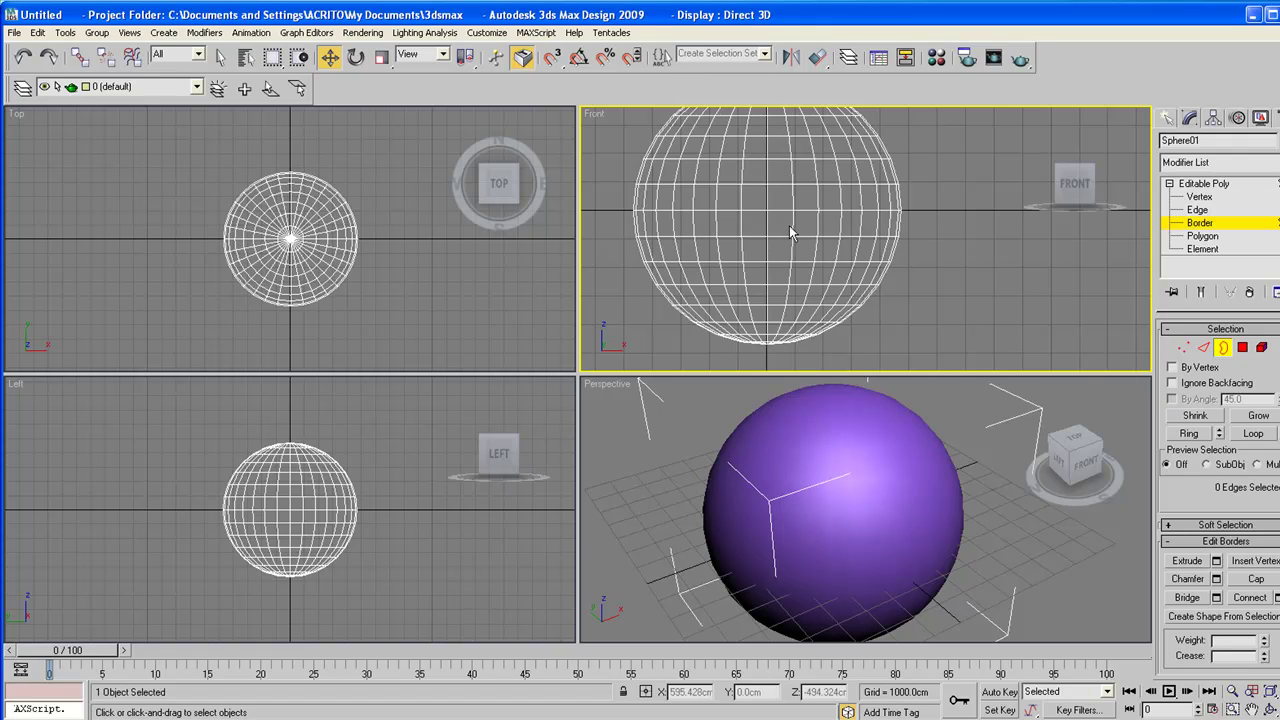
middle_click_drag(856, 221, 853, 243)
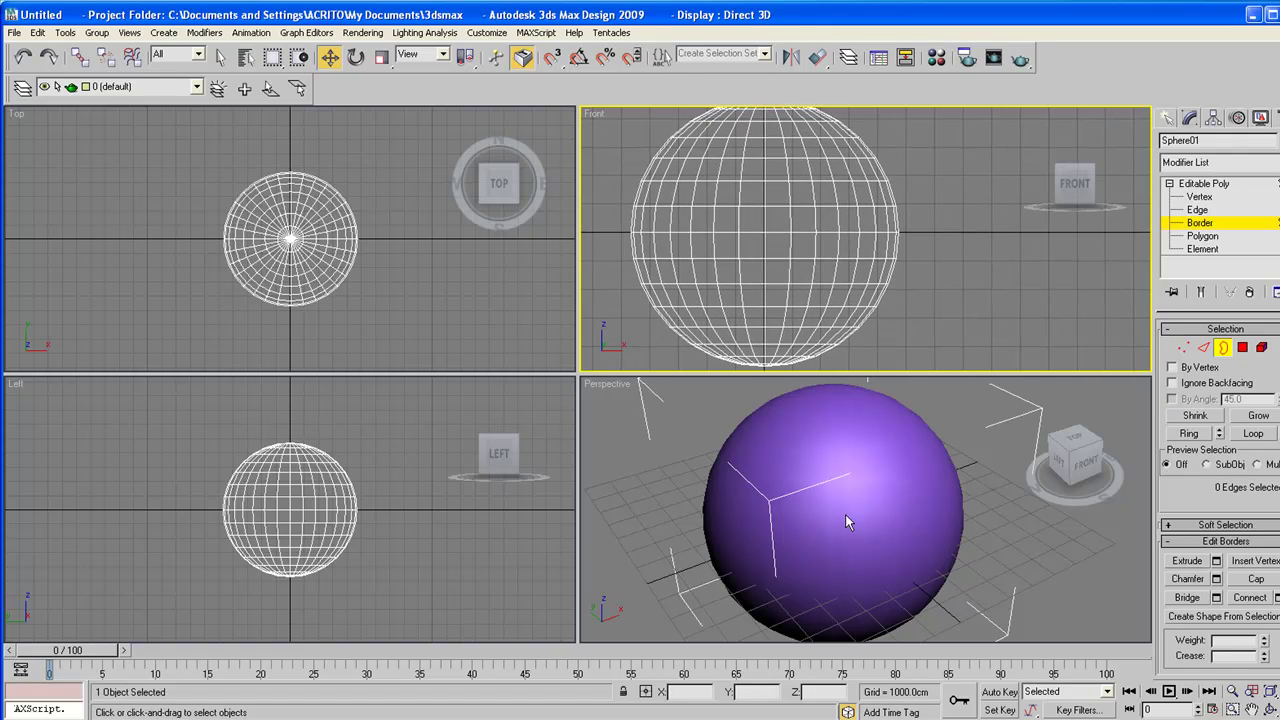
middle_click_drag(829, 192, 826, 189)
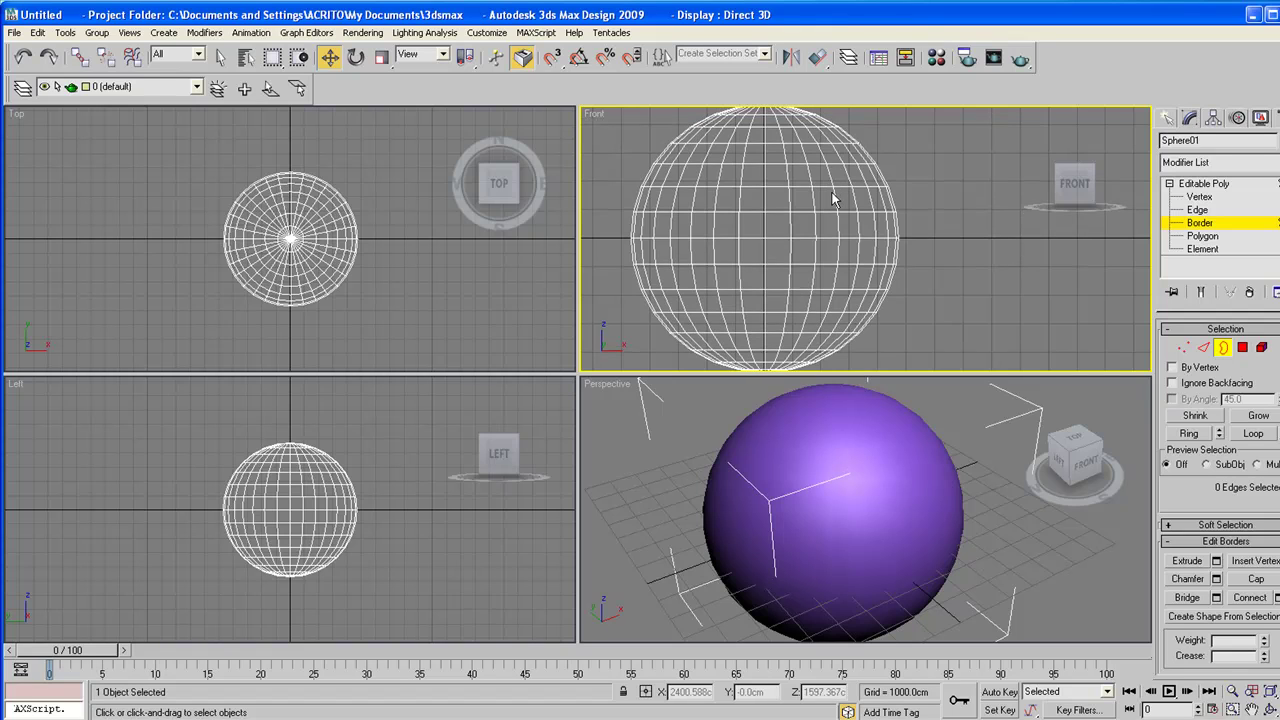
middle_click_drag(823, 236, 820, 195)
At the Polygon level, select individual polygons one at a time around the sphere's lower front in the Front viewport.
left_click(1203, 236)
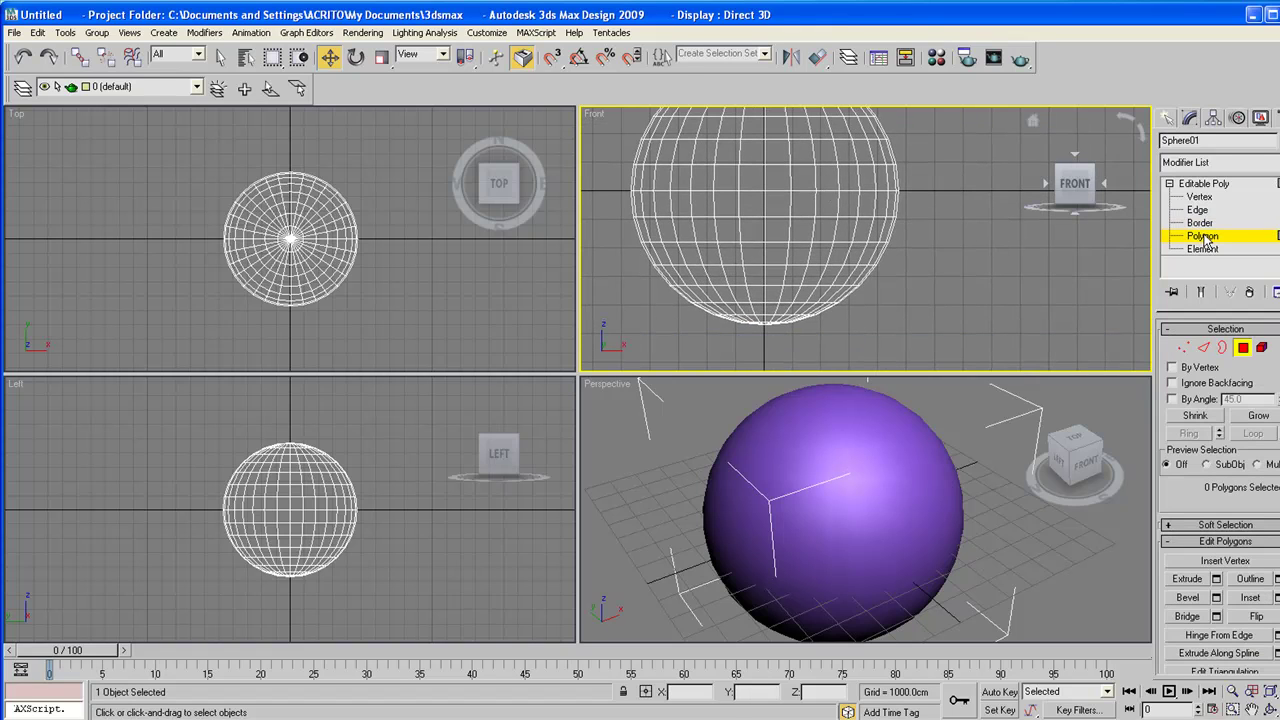
scroll(776, 154, "up", 3)
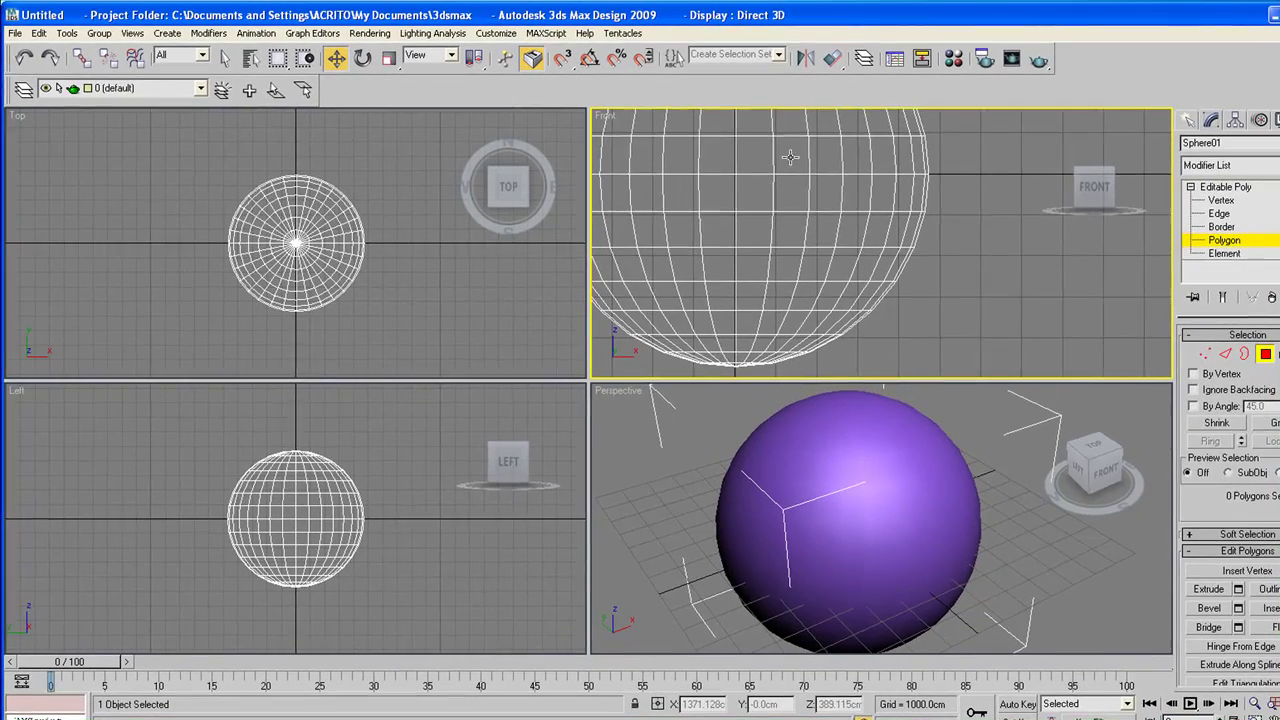
left_click(790, 157)
left_click(784, 195)
left_click(782, 226)
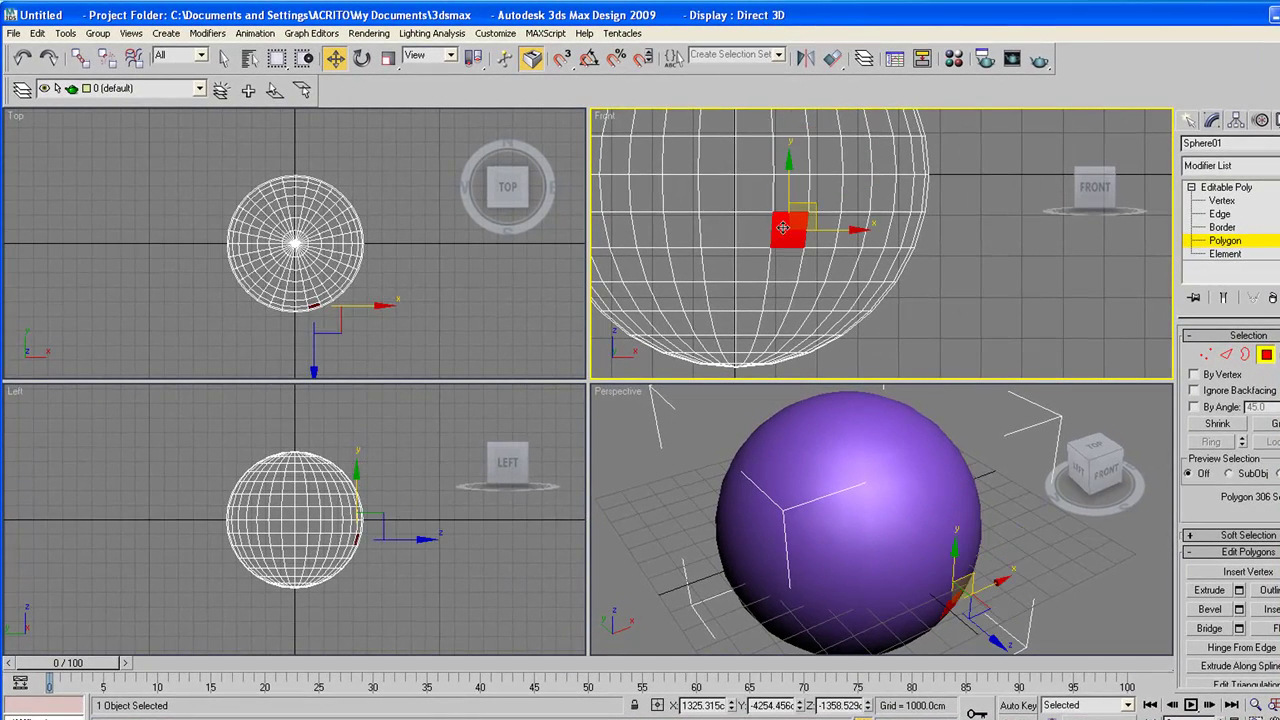
left_click(749, 229)
left_click(718, 194)
left_click(682, 194)
left_click(682, 230)
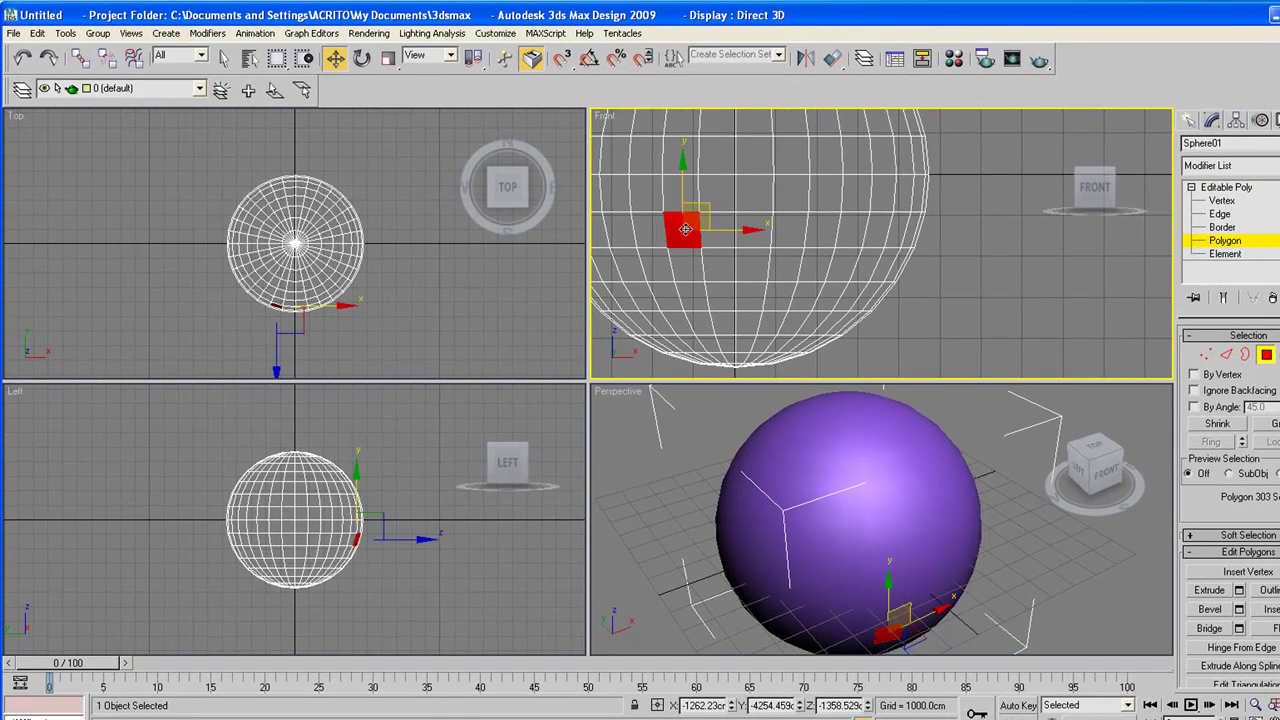
left_click(755, 191)
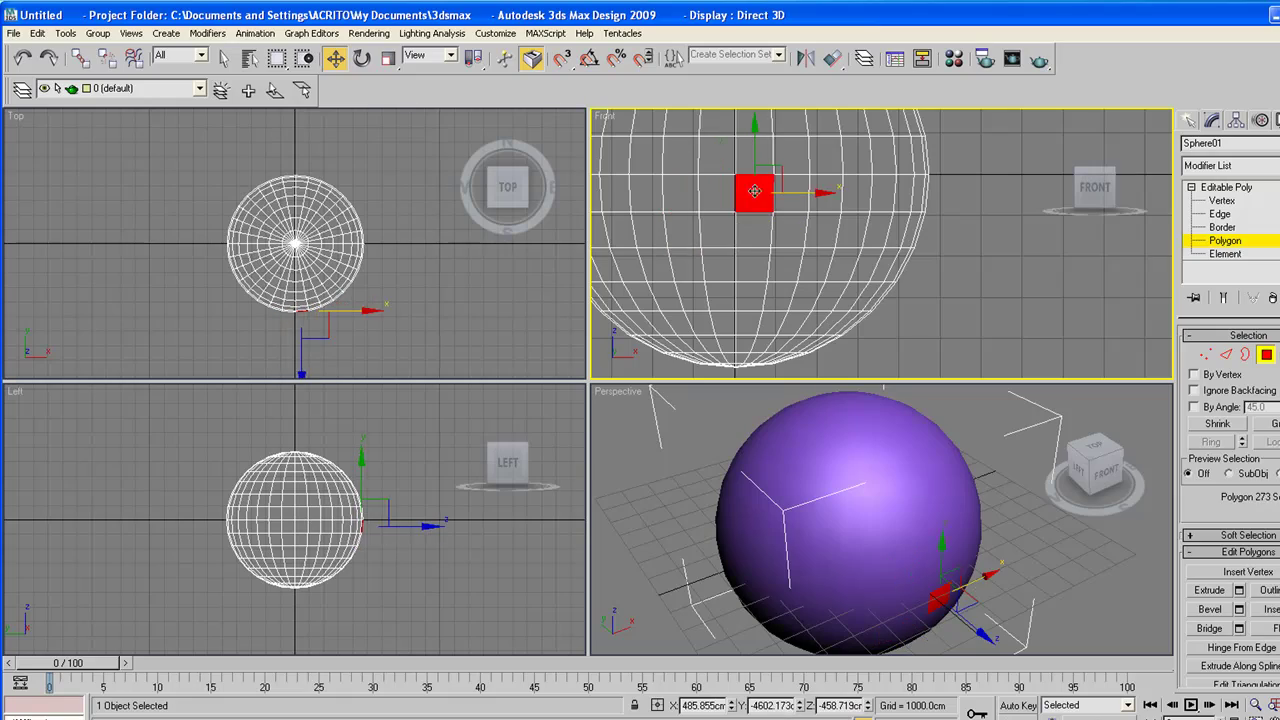
left_click(847, 228)
scroll(845, 240, "down", 5)
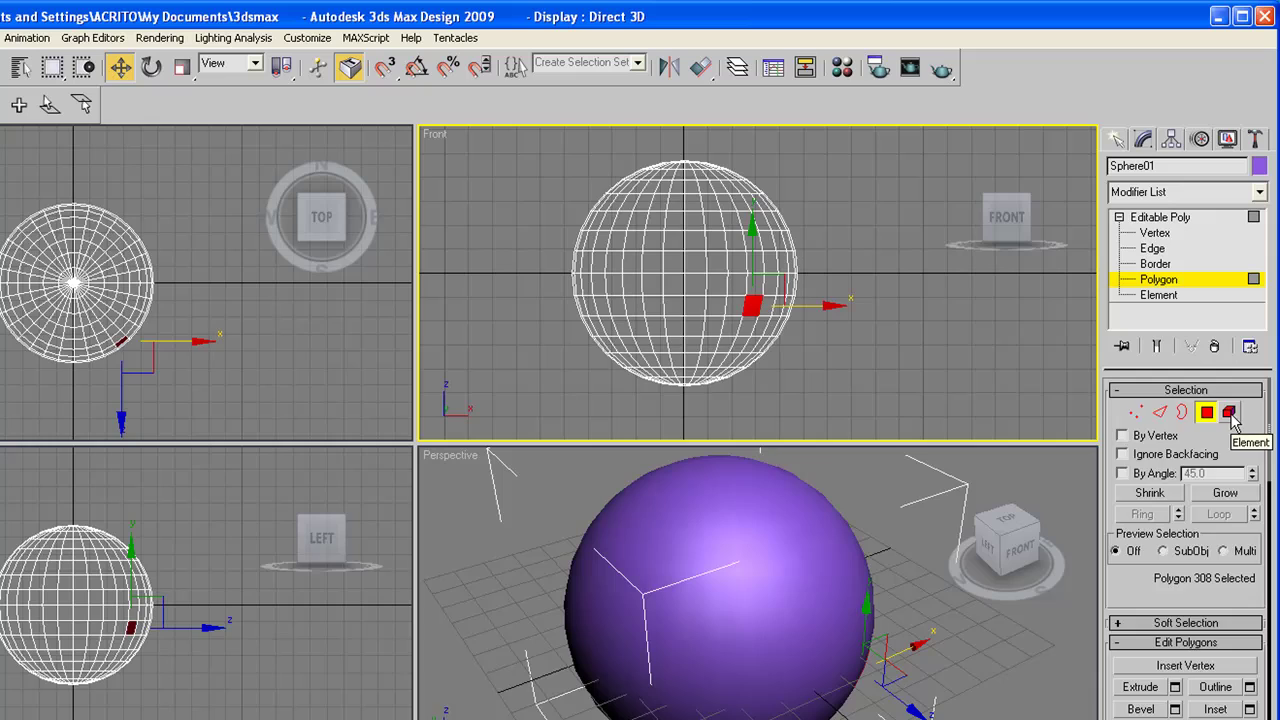
Select the whole sphere at the Element level, and return to the Polygon level to select one front polygon just below the equator.
left_click(1271, 371)
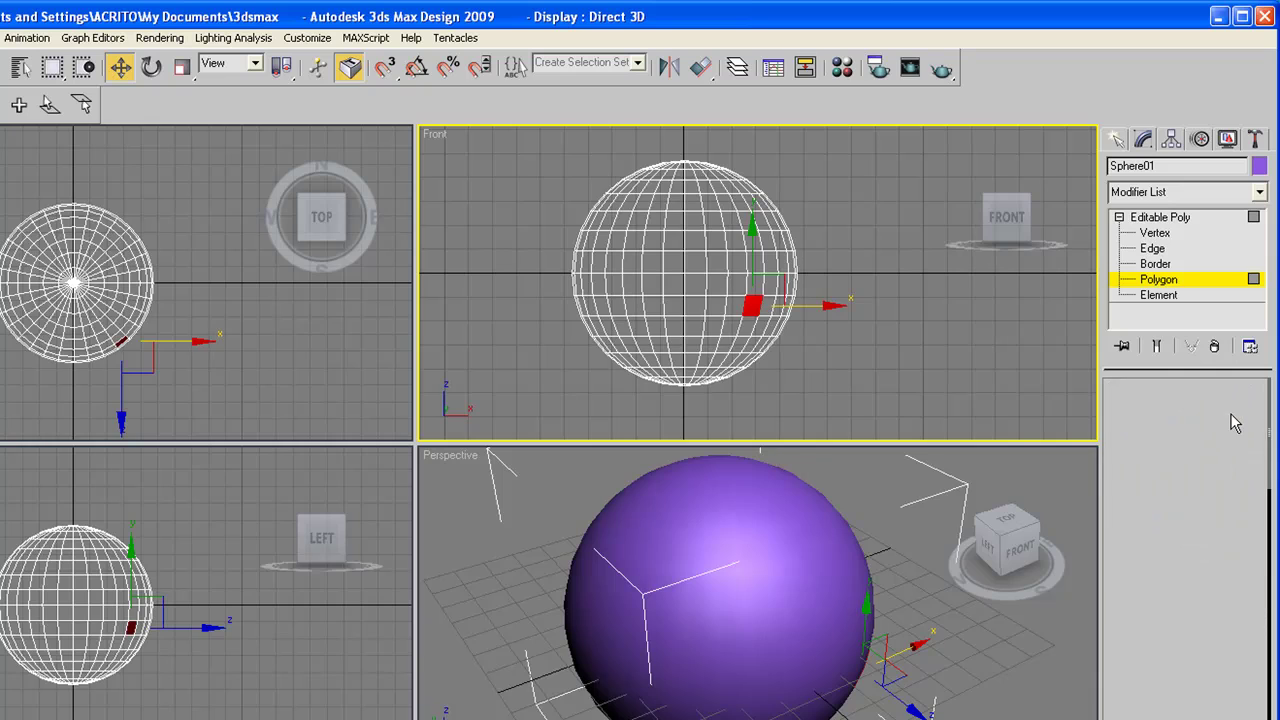
left_click(675, 270)
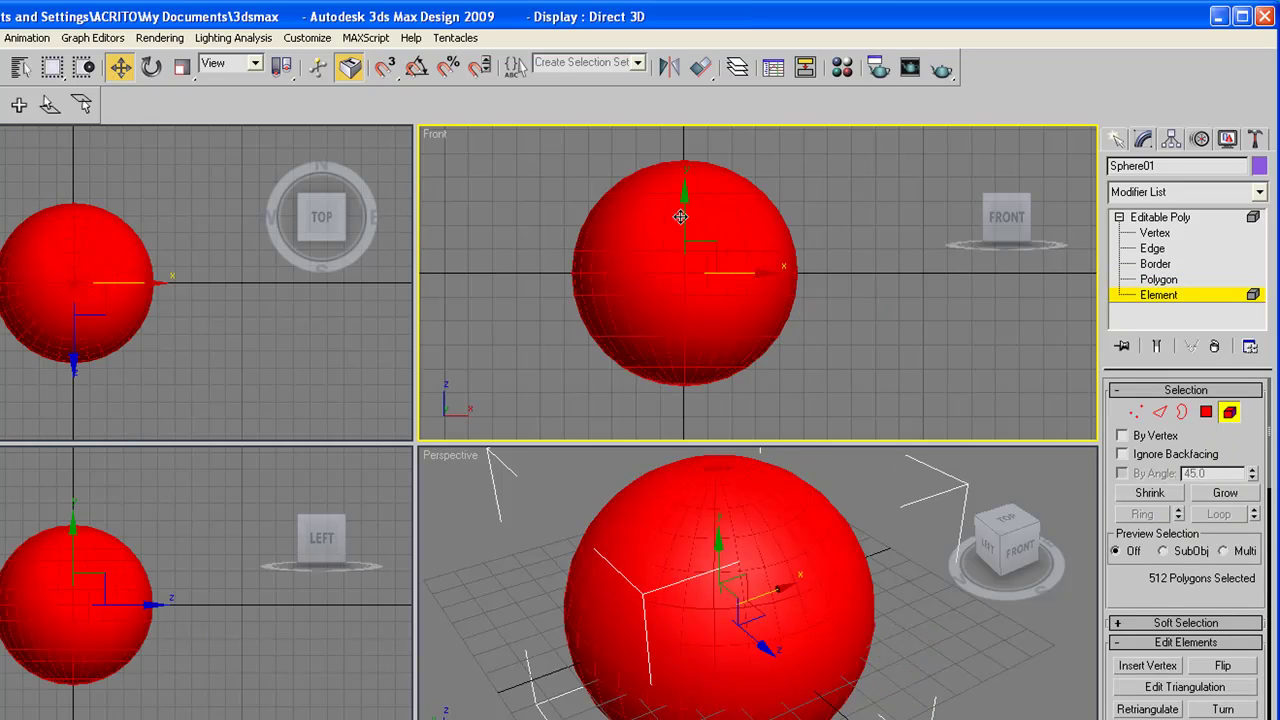
left_click(1206, 413)
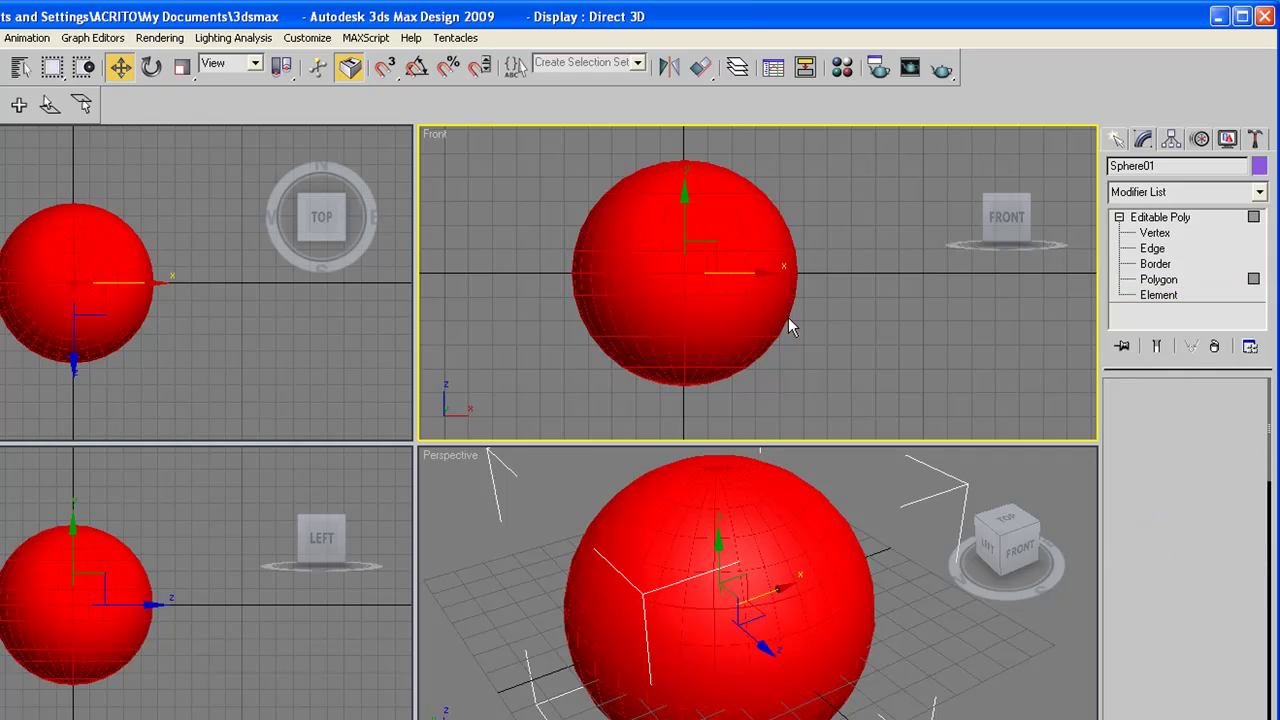
left_click(714, 306)
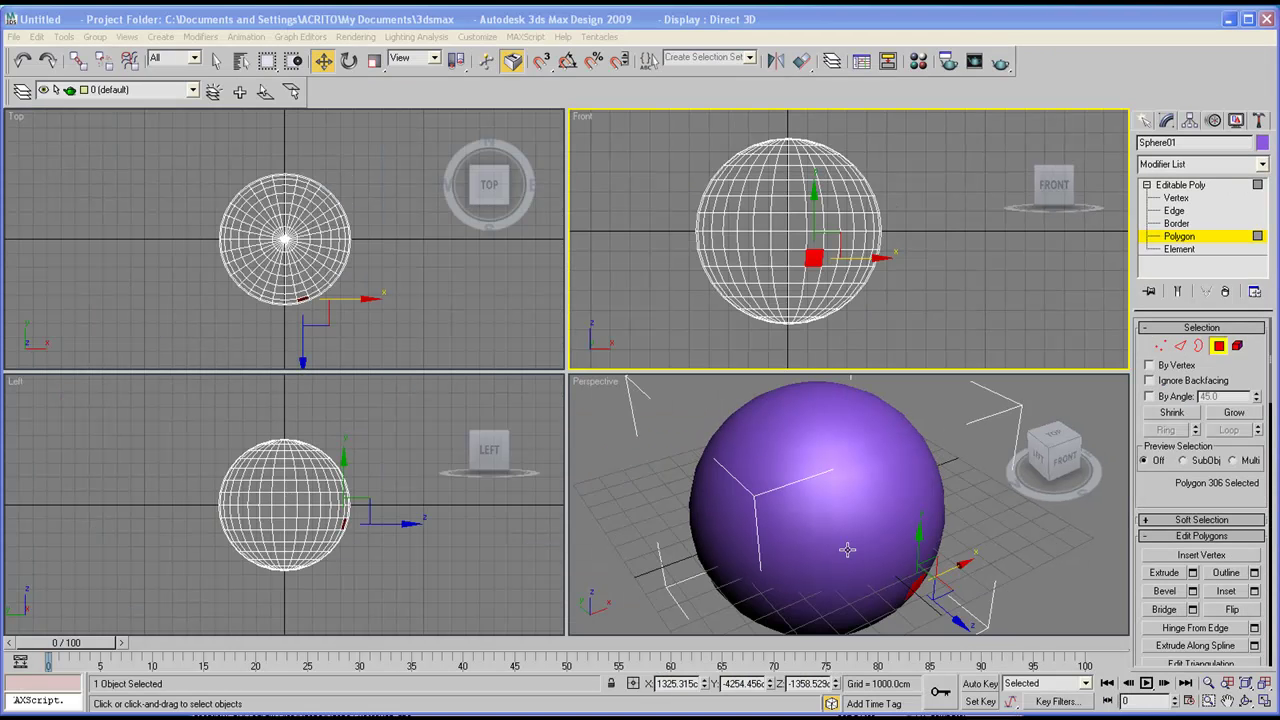
Move the selected polygon below the equator outward from the sphere's front in the Top viewport, forming a spike.
right_click(847, 549)
left_click(1246, 702)
left_click_drag(865, 520, 800, 468)
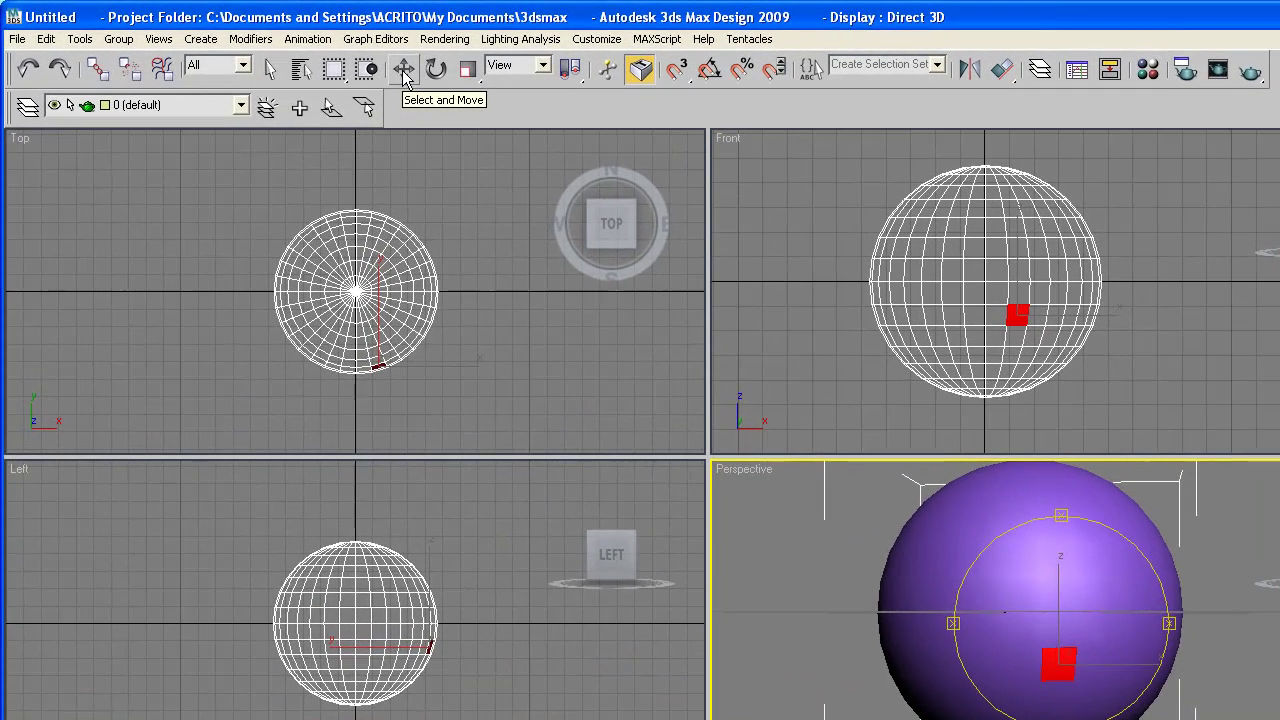
left_click(404, 75)
right_click(897, 308)
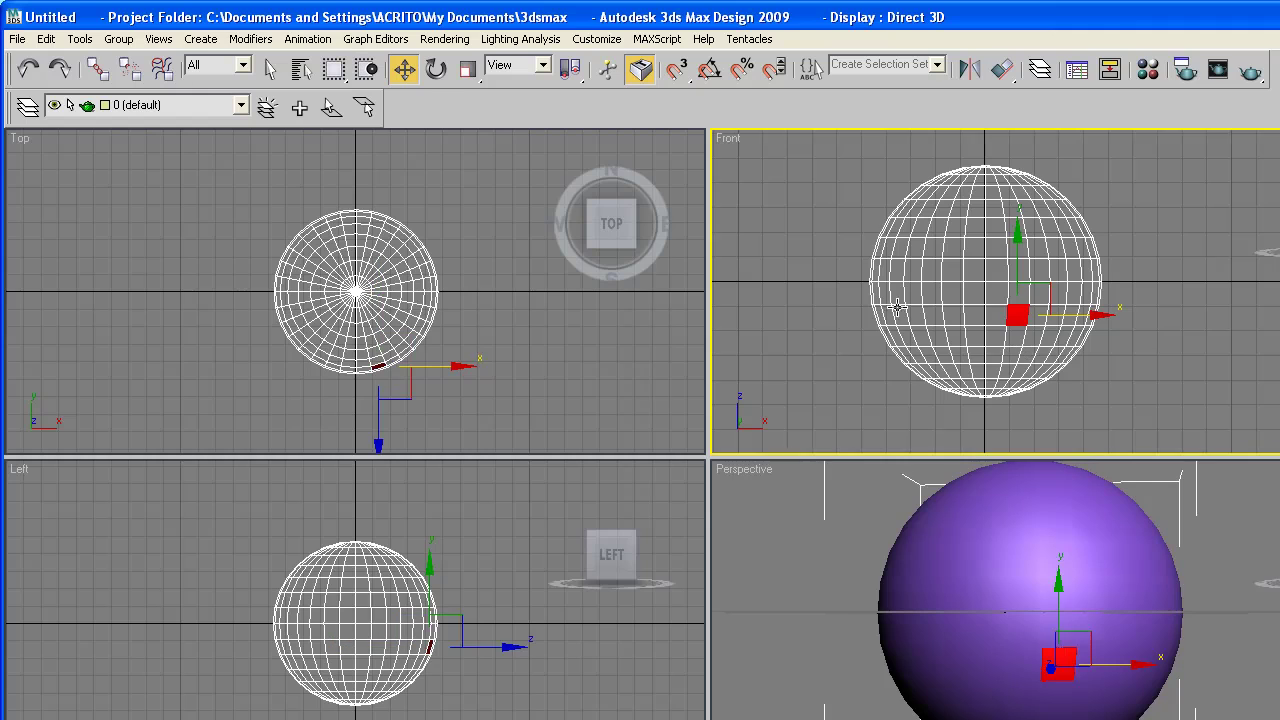
middle_click_drag(360, 355, 372, 298)
scroll(372, 300, "up", 2)
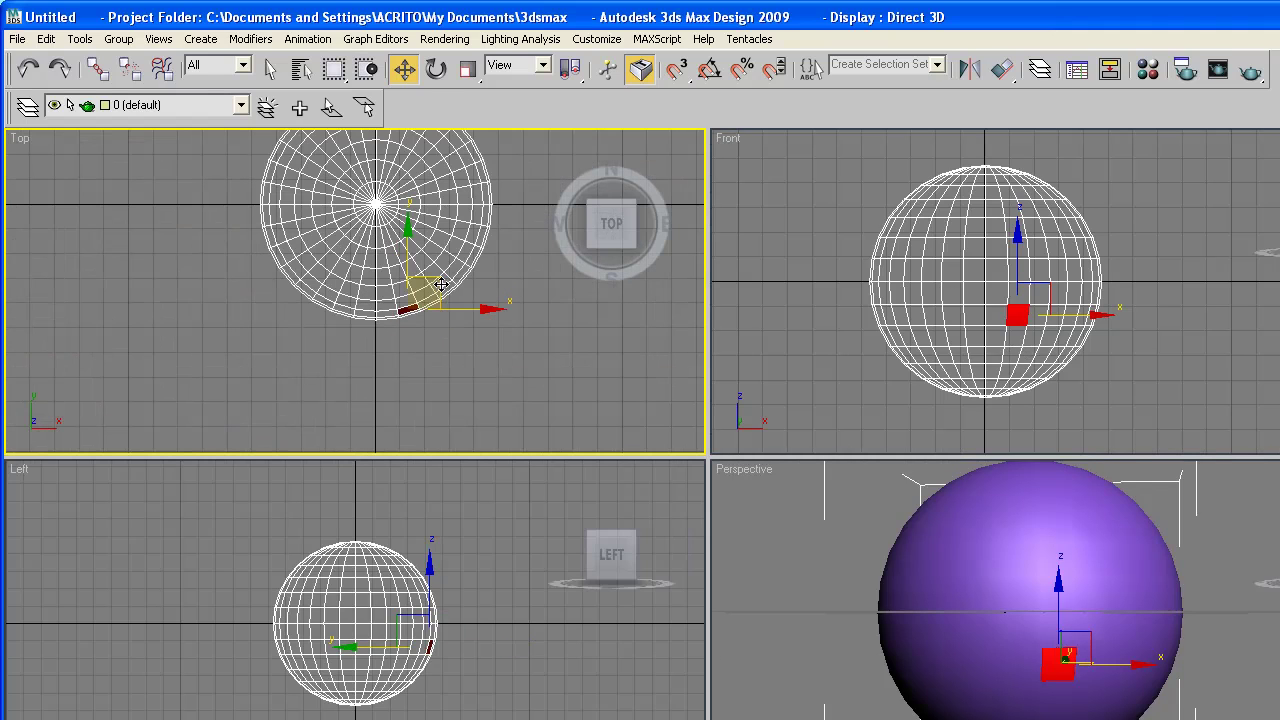
left_click_drag(441, 285, 479, 351)
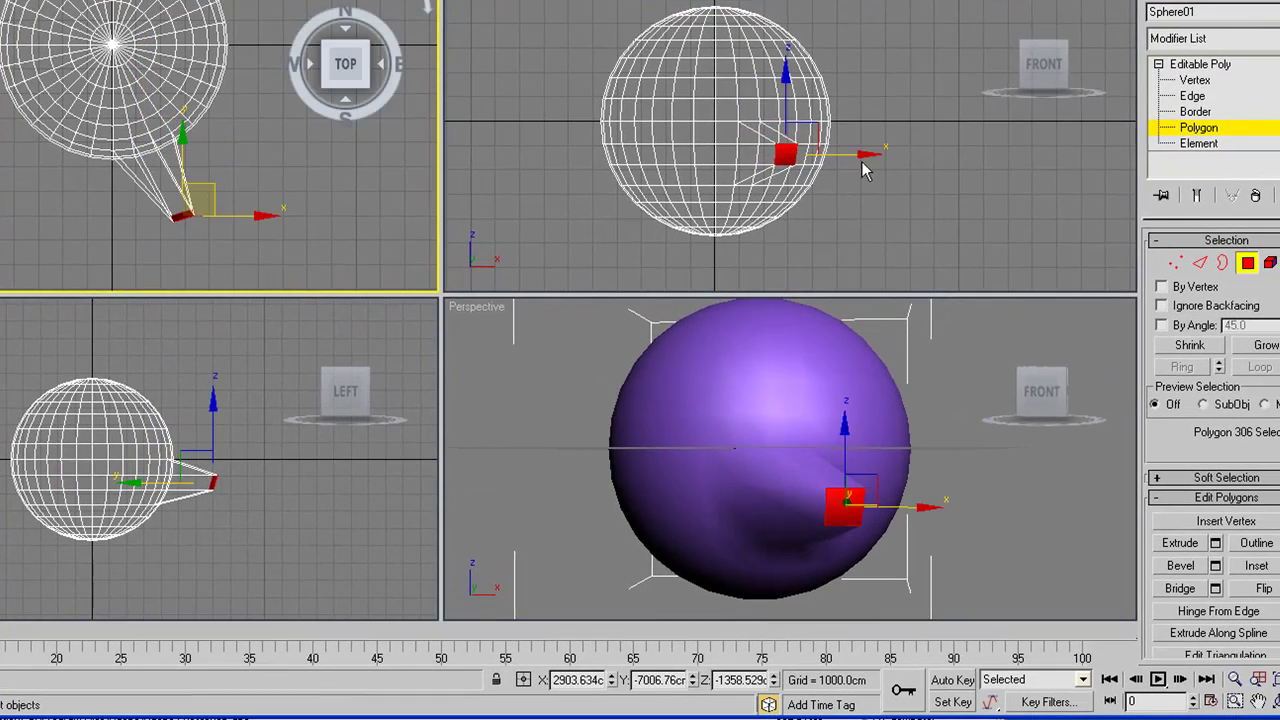
Select a front polygon above the equator in the Front viewport and pull it out sideways in the Top viewport as a second spike.
right_click(865, 170)
scroll(746, 156, "up", 2)
left_click(727, 75)
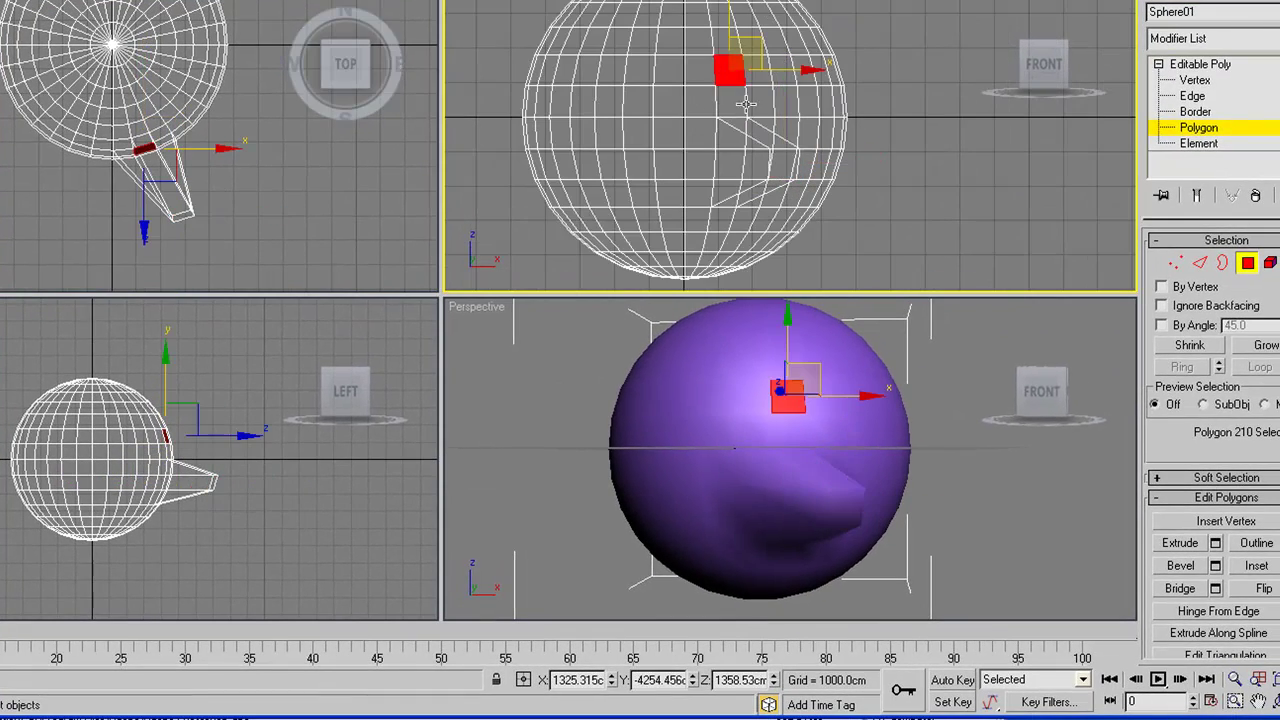
scroll(690, 175, "down", 2)
middle_click_drag(231, 114, 229, 122)
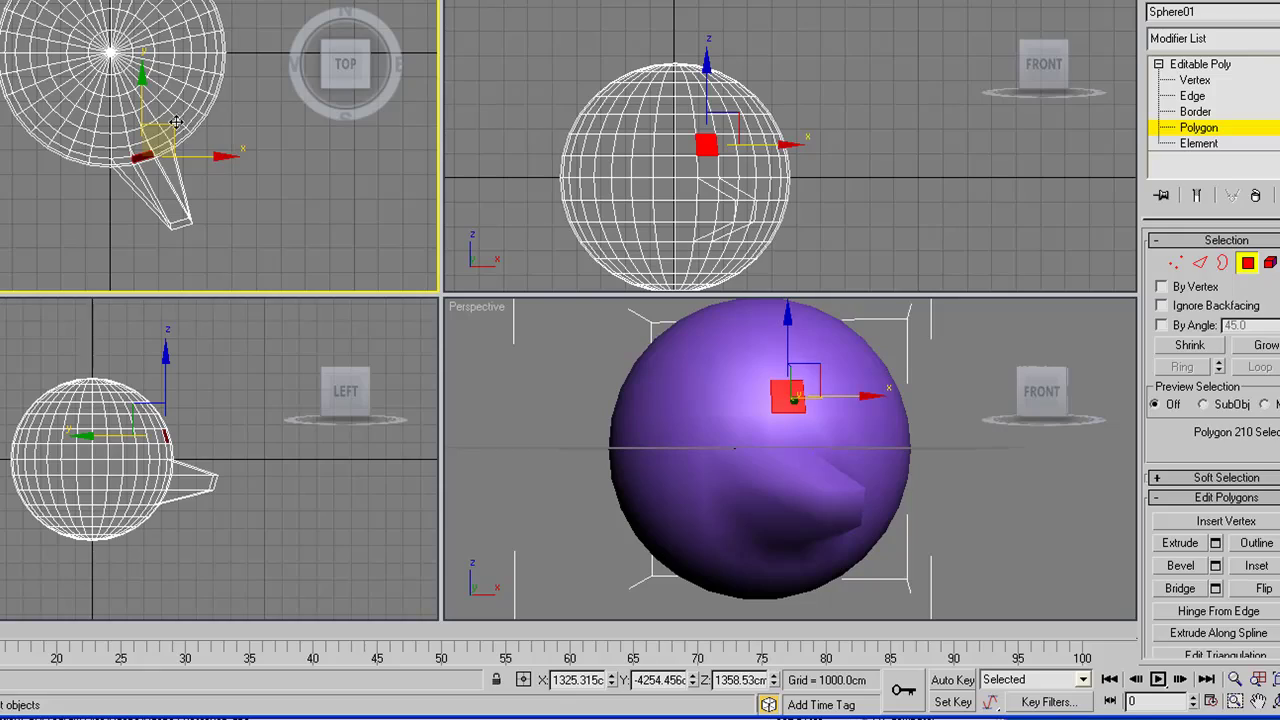
left_click_drag(171, 126, 290, 152)
Activate the Move tool and select a single polygon on the sphere's upper front in the Perspective viewport.
middle_click_drag(906, 430, 868, 425)
left_click(1246, 701)
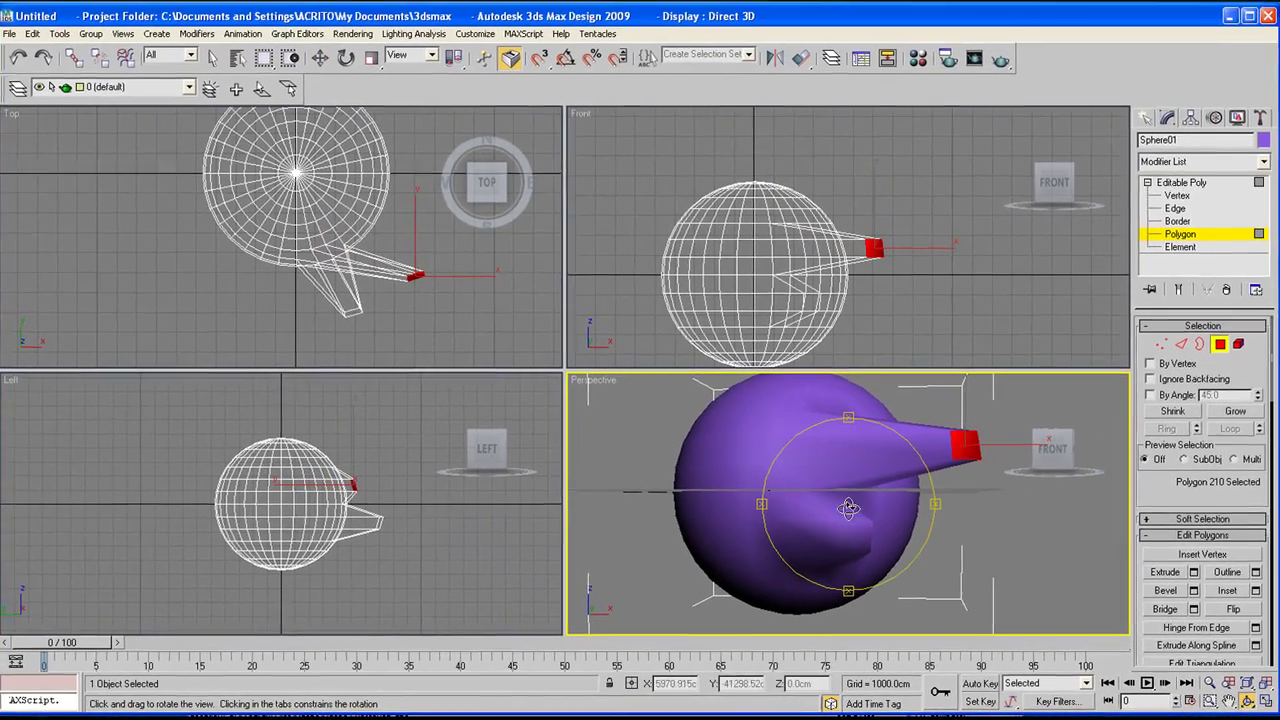
left_click_drag(849, 510, 790, 499)
middle_click_drag(790, 500, 845, 514, "alt")
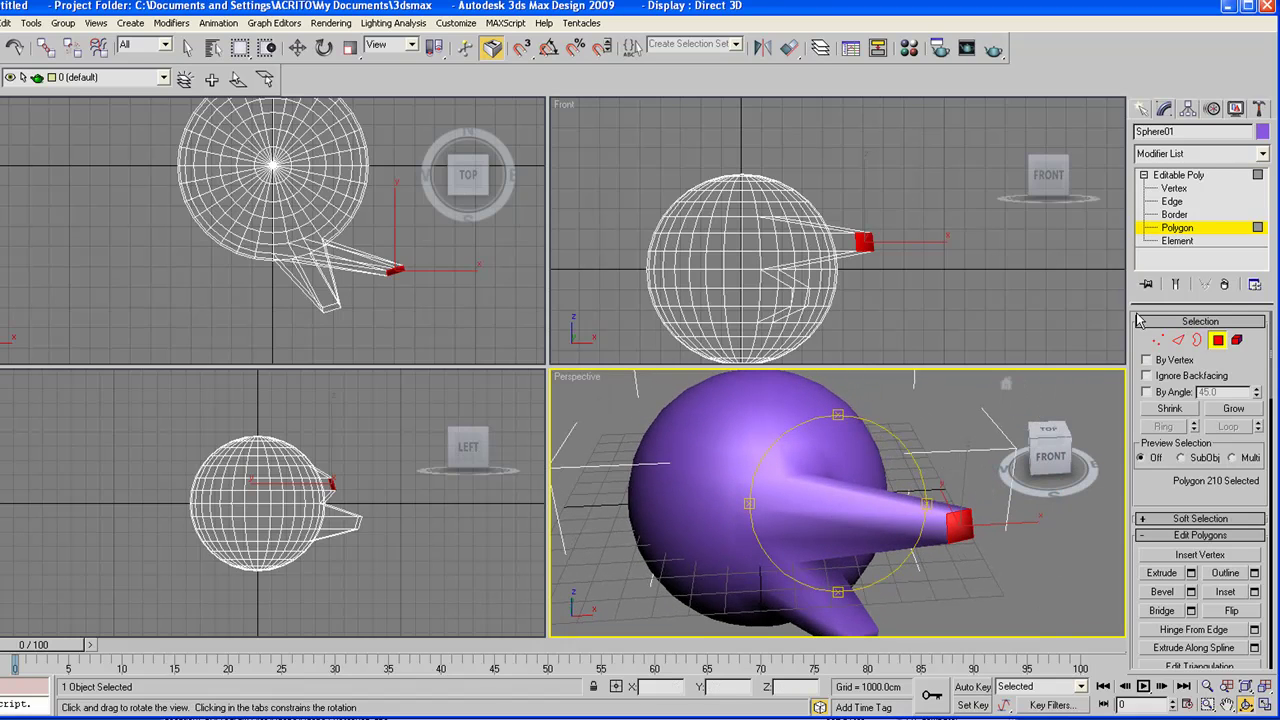
middle_click_drag(866, 531, 845, 505)
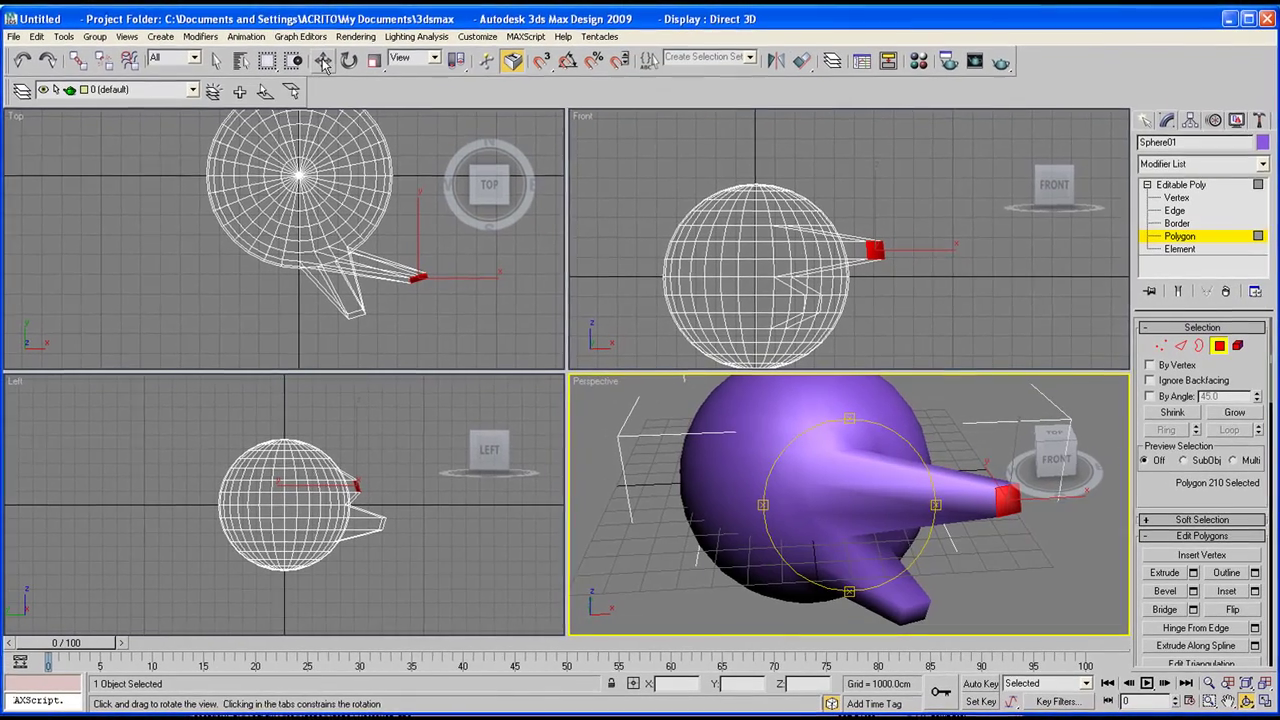
key("w")
left_click(760, 435)
scroll(815, 460, "up", 3)
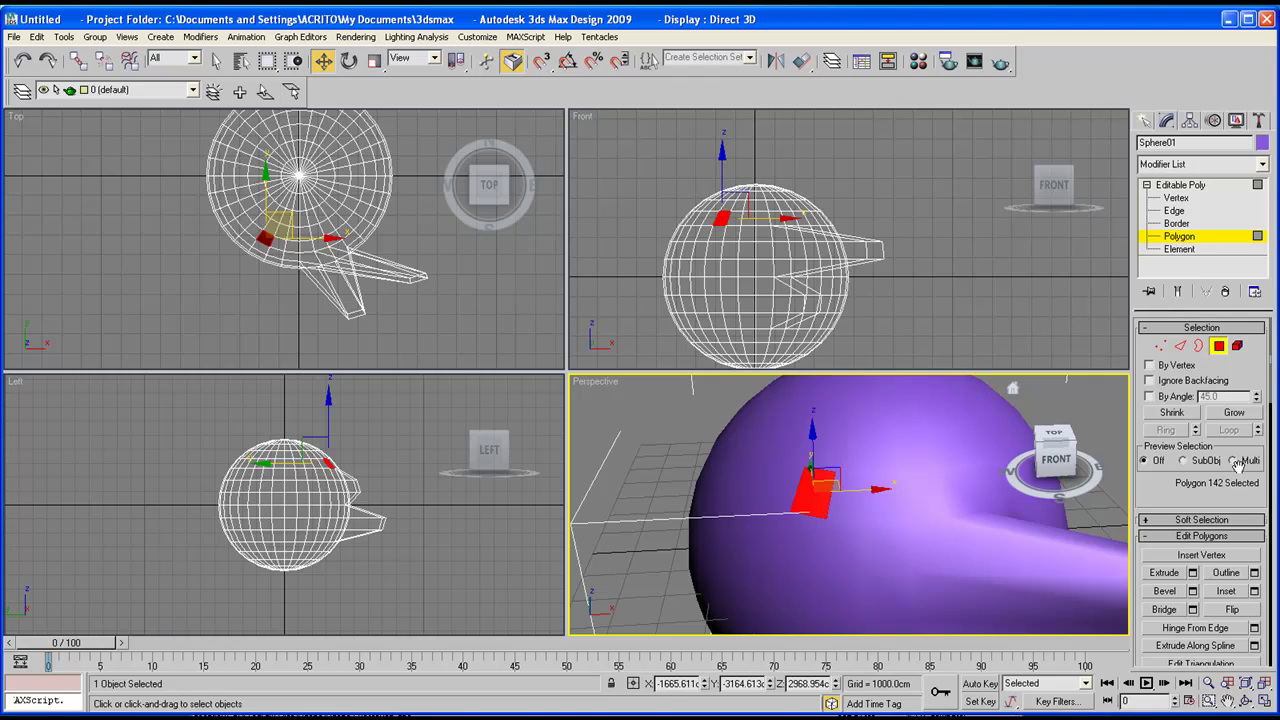
Extrude the selected upper-front polygon outward into a long block and inspect its shape in the Perspective viewport.
left_click_drag(1257, 376, 1262, 180)
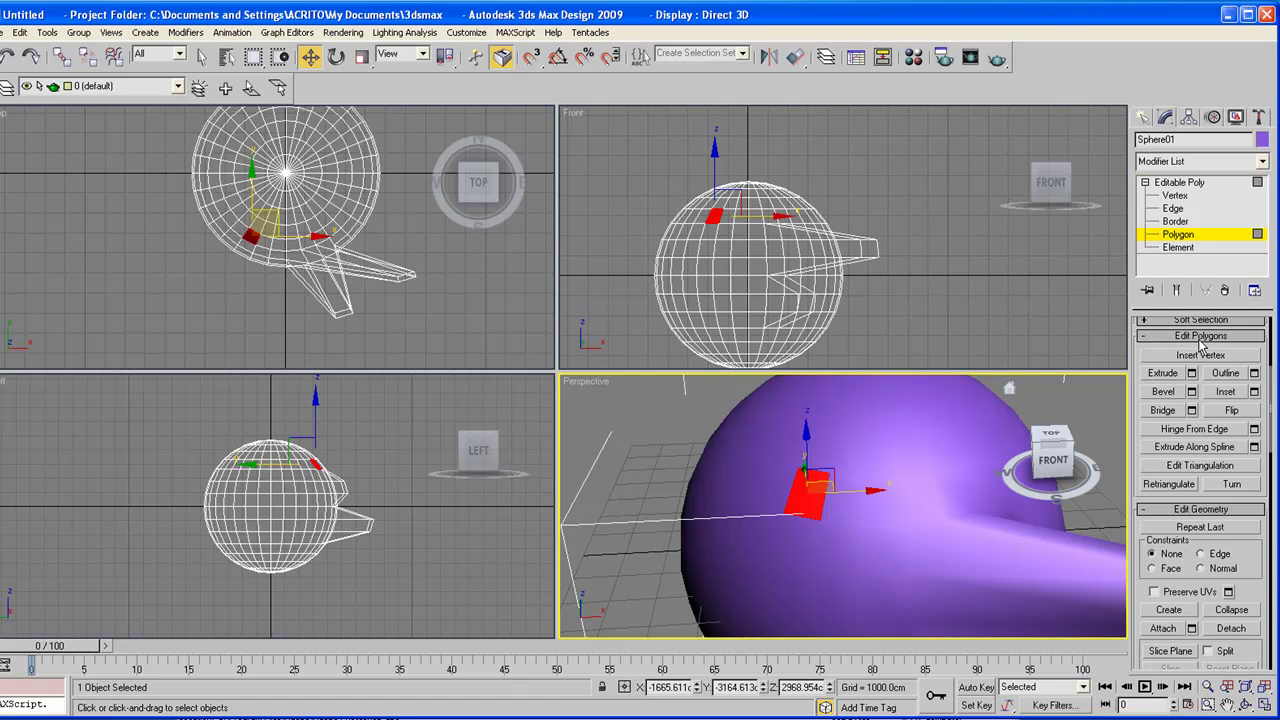
left_click(1148, 338)
left_click(1146, 340)
left_click(1164, 373)
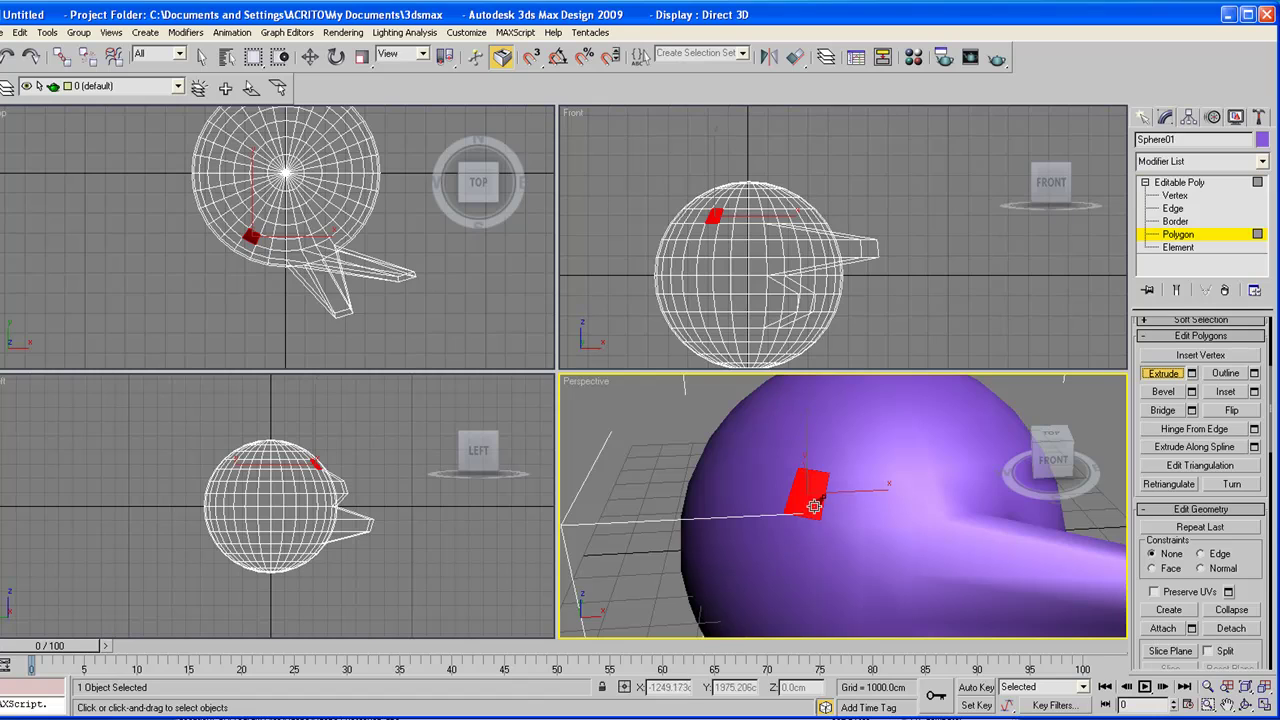
left_click_drag(813, 505, 763, 377)
middle_click_drag(777, 480, 765, 488)
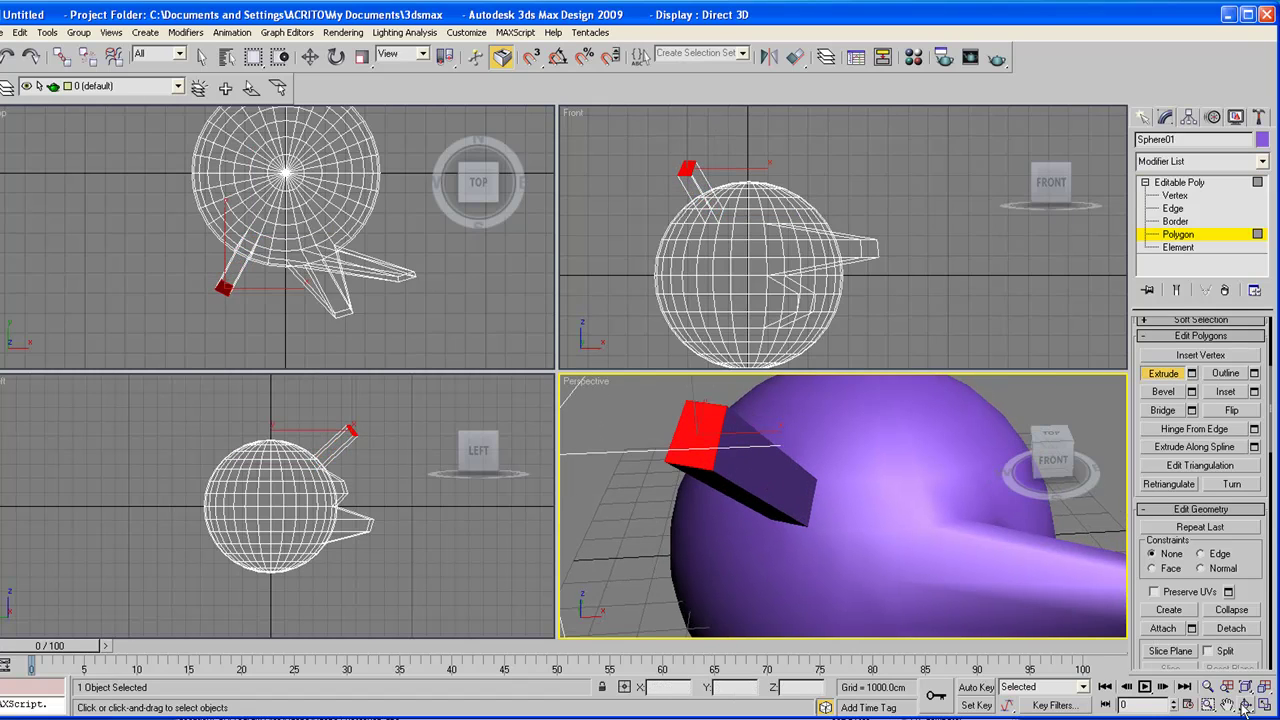
left_click(1245, 705)
mouse_move(885, 528)
left_mouse_down()
mouse_move(790, 525)
mouse_move(730, 540)
mouse_move(848, 545)
mouse_move(808, 566)
mouse_move(837, 514)
mouse_move(766, 541)
mouse_move(835, 560)
mouse_move(879, 535)
left_mouse_up()
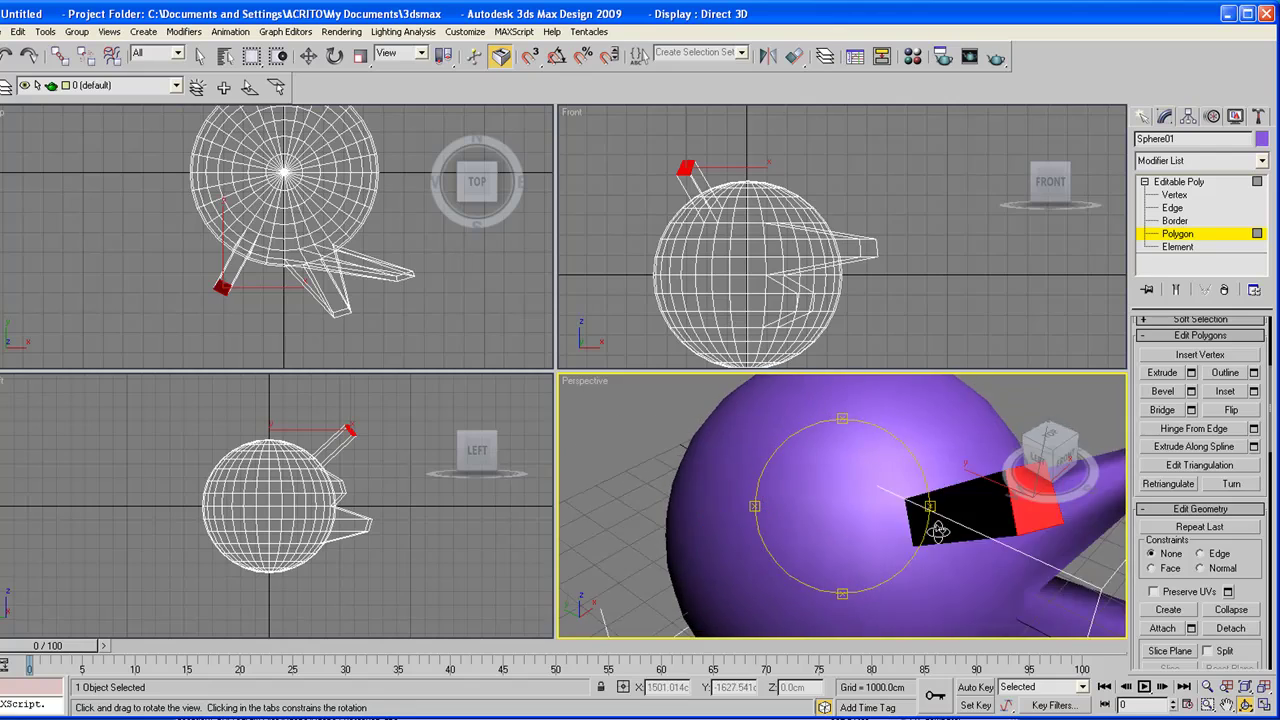
left_click_drag(938, 531, 903, 520)
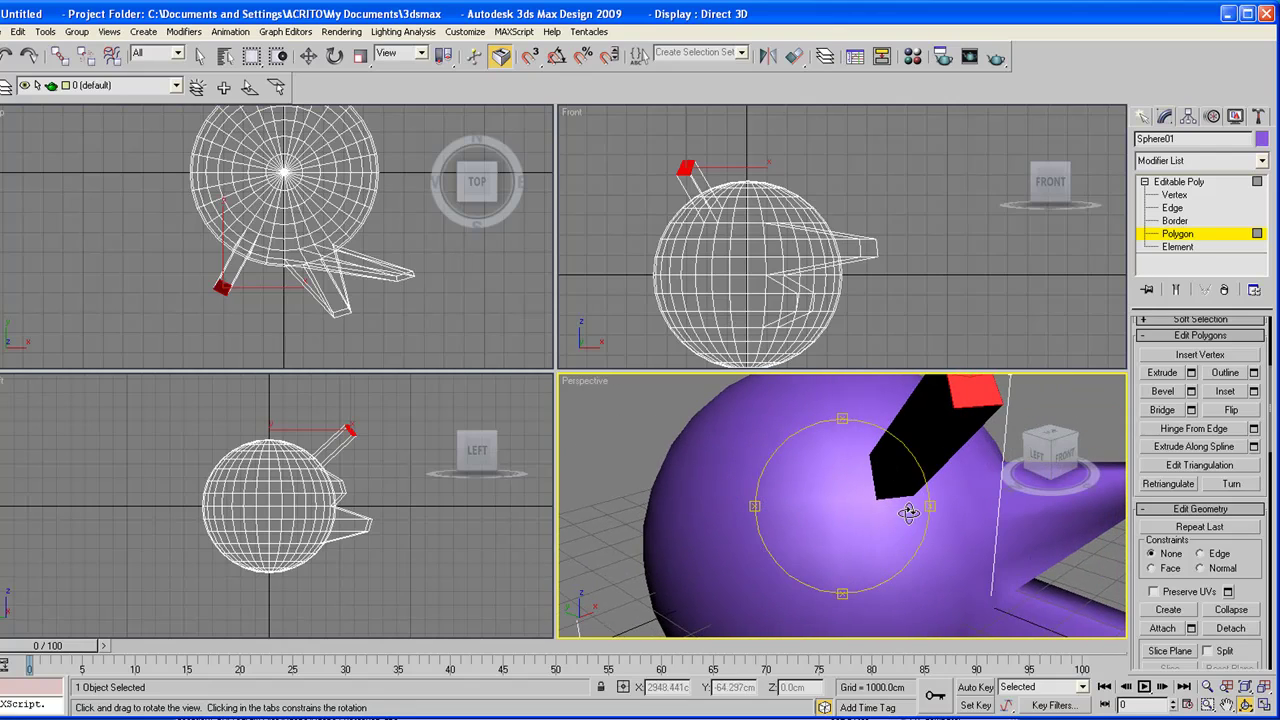
Switch to the Vertex level, window-select a vertex position just above the equator in the Front viewport, and clear the selection.
left_click(1175, 195)
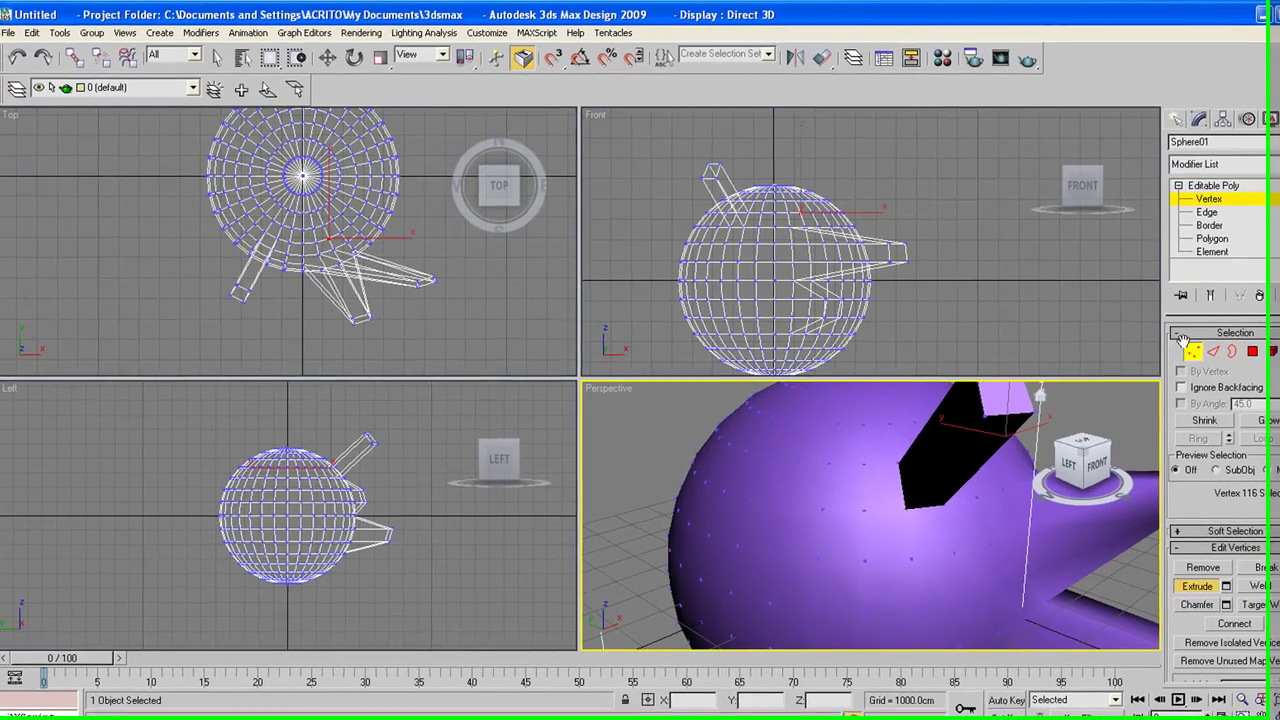
scroll(781, 255, "up", 6)
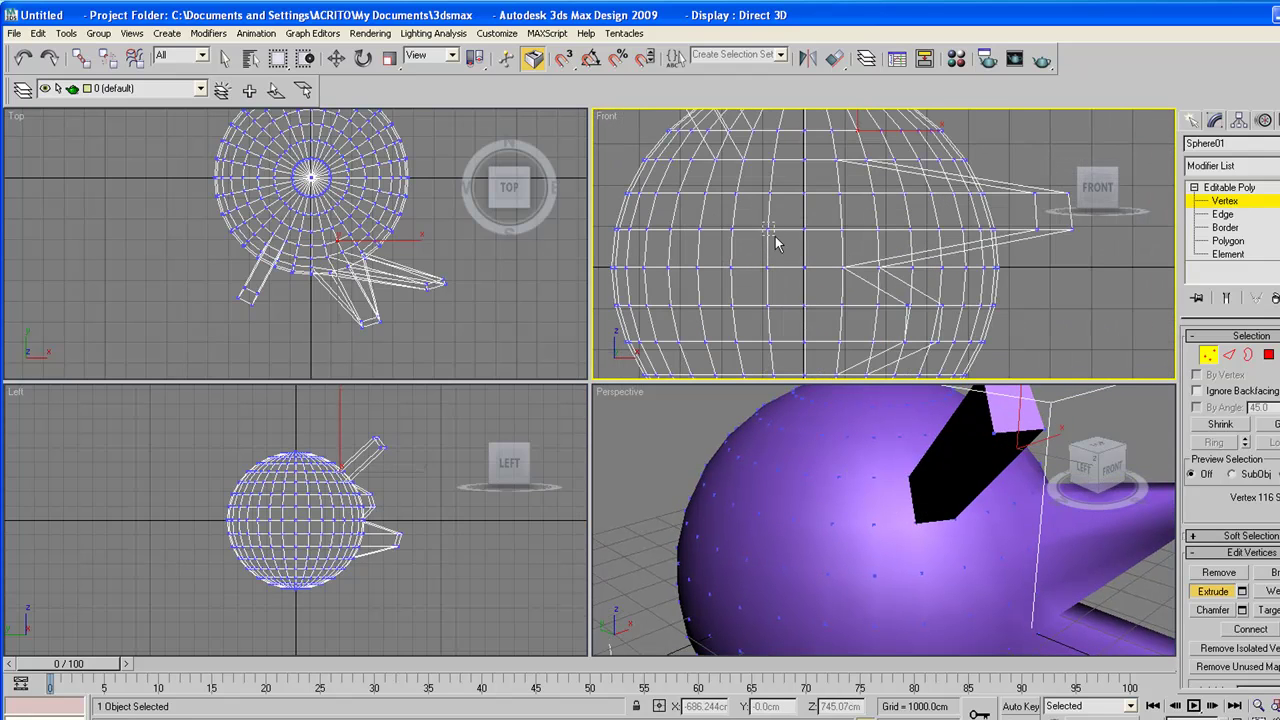
left_click_drag(762, 222, 775, 236)
right_click(830, 501)
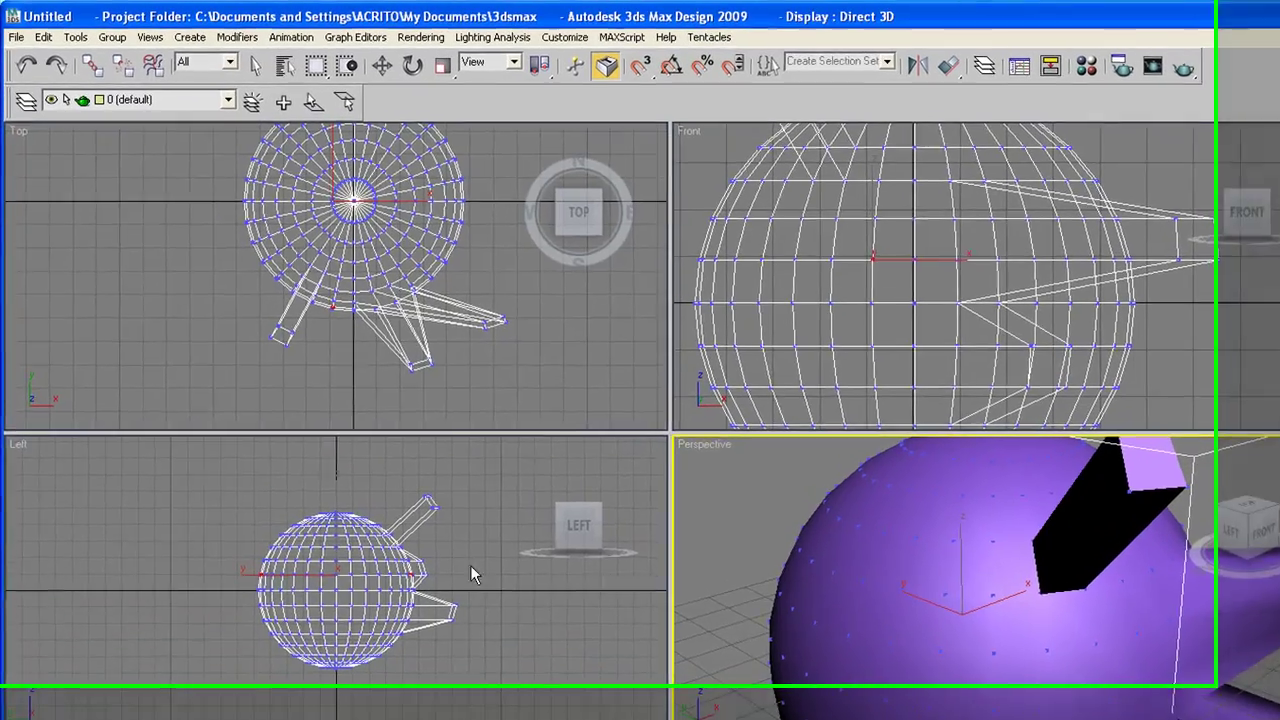
middle_click_drag(343, 258, 315, 311)
middle_click_drag(956, 334, 954, 344)
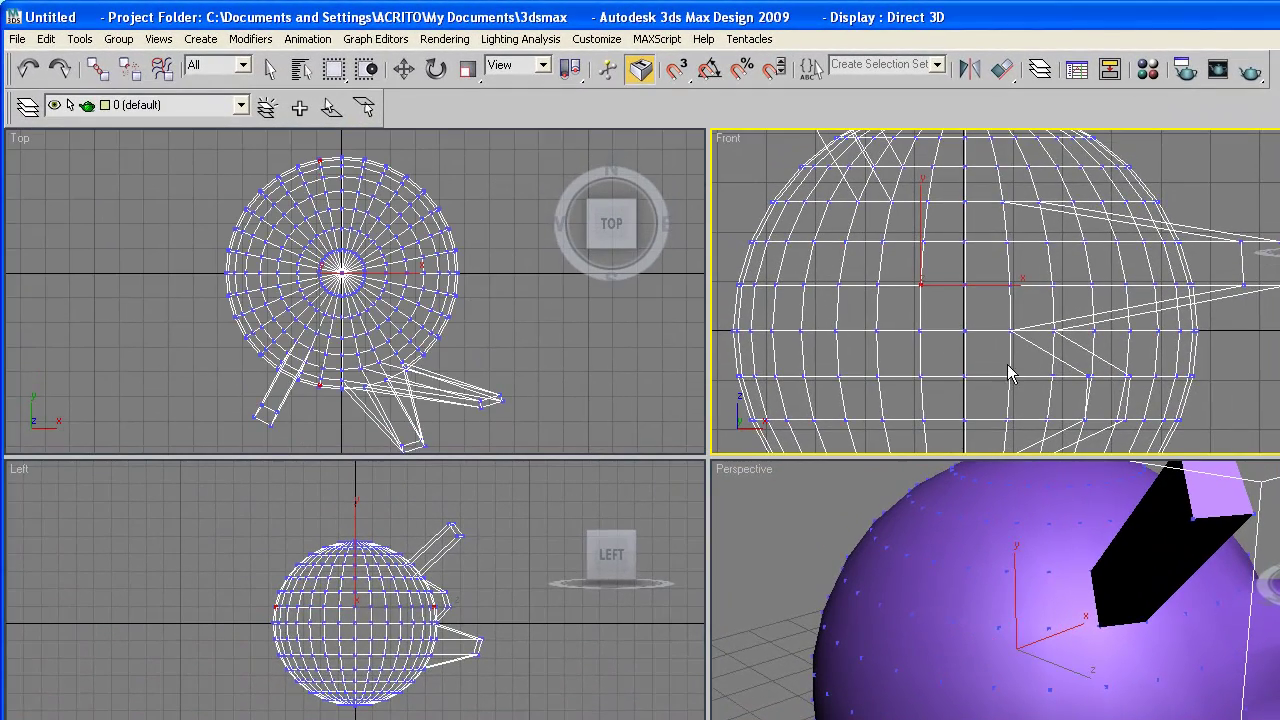
left_click(1207, 198)
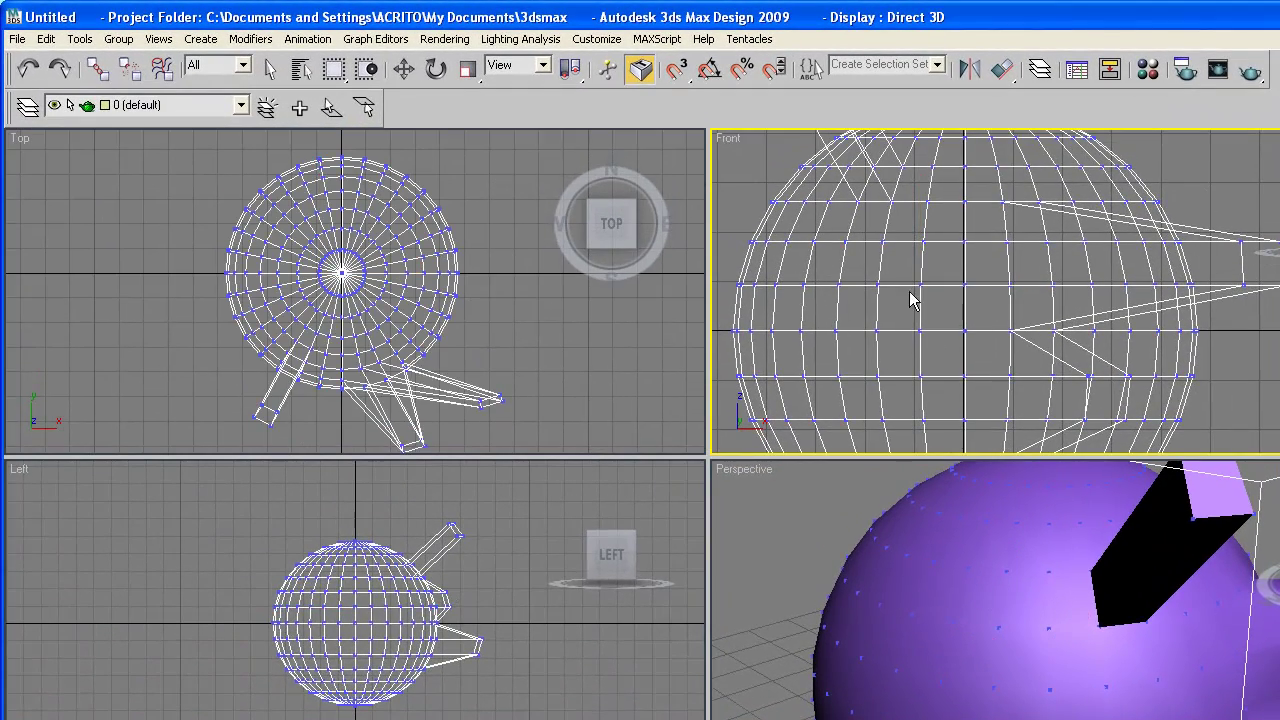
Window-select the vertices on the vertical centre line just above the equator, then pick only the front vertex beside it.
scroll(908, 290, "up", 3)
scroll(928, 297, "down", 2)
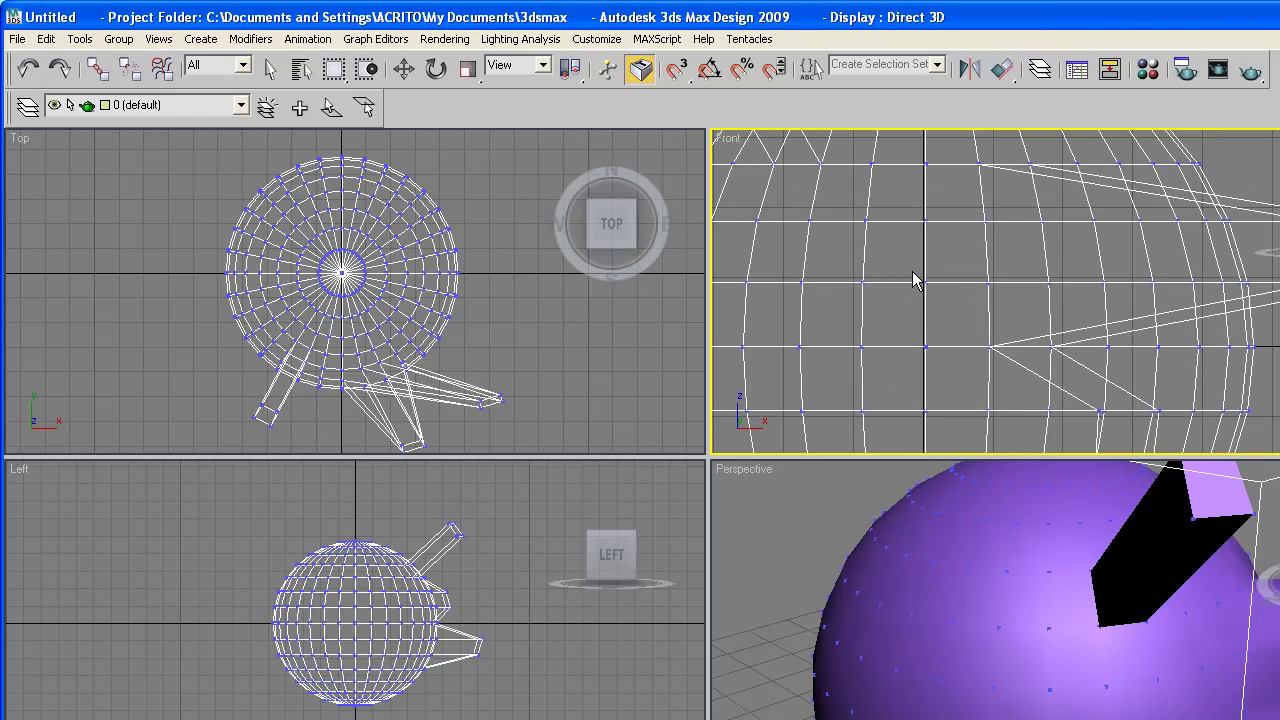
left_click_drag(956, 305, 953, 307)
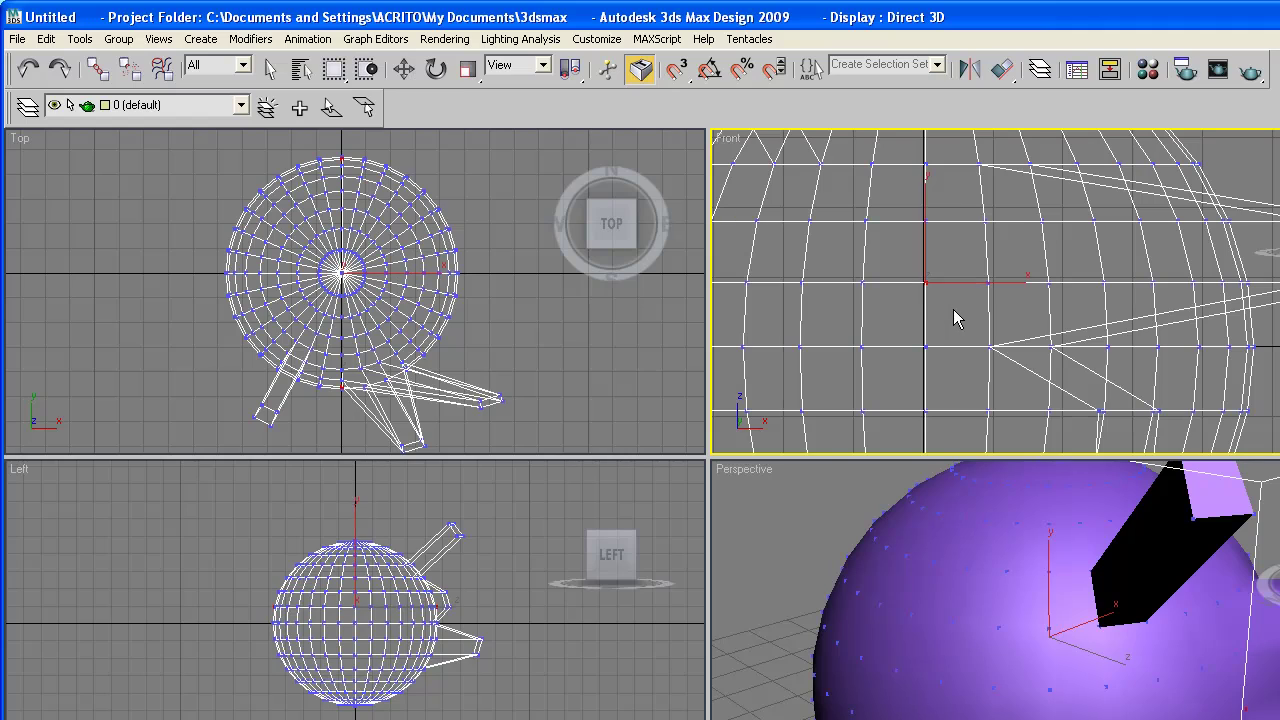
left_click(884, 307)
left_click(860, 280)
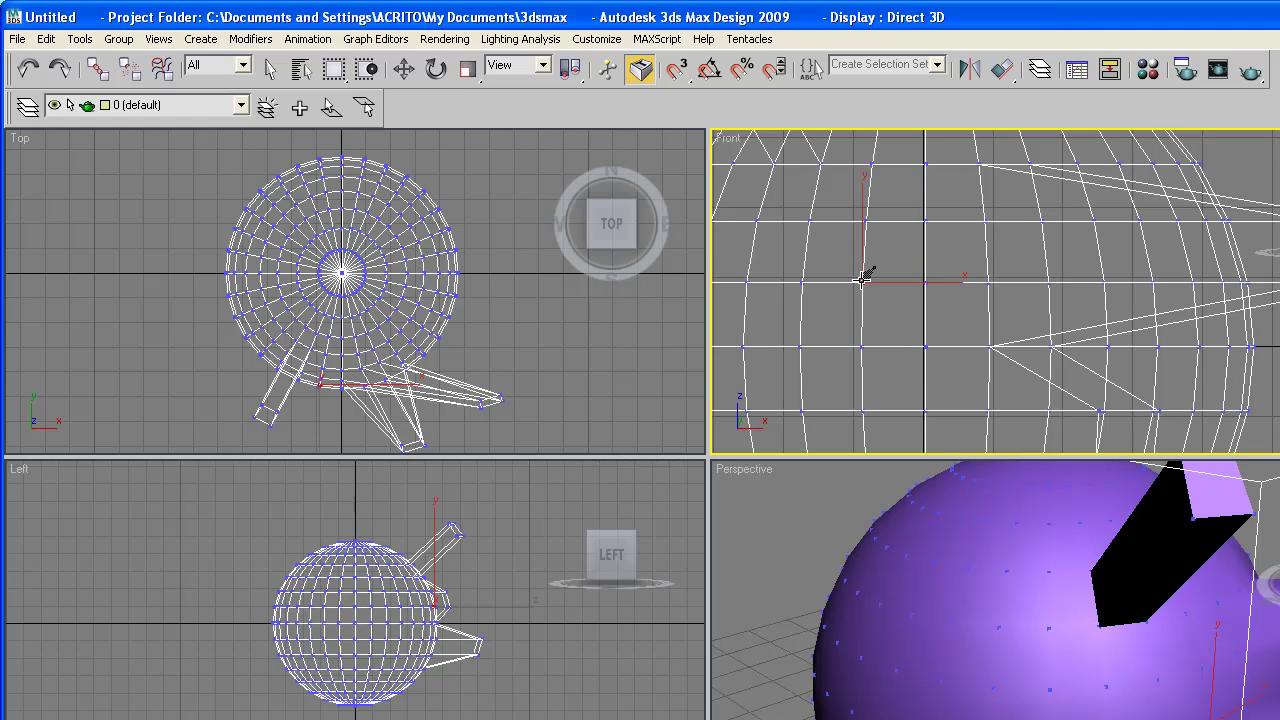
Select the front vertex where the centre line meets the equator and add several neighbouring vertices to the selection.
left_click(923, 345)
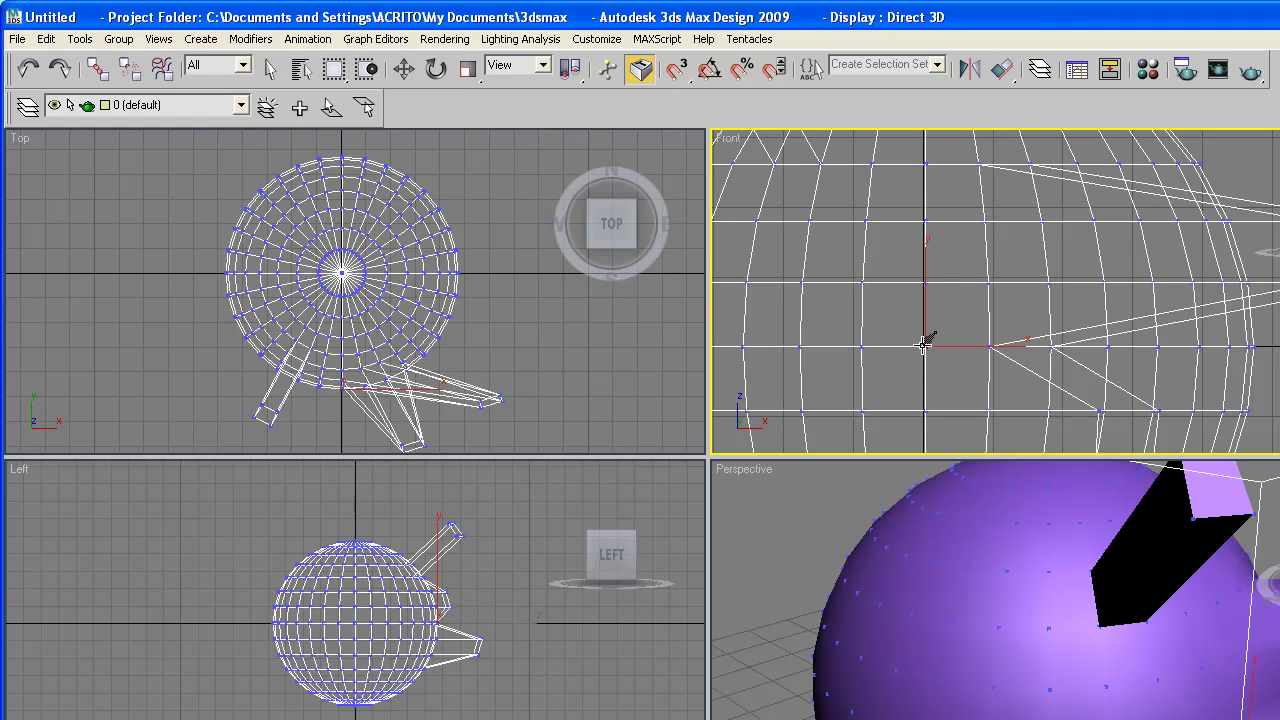
left_click(862, 347, "ctrl")
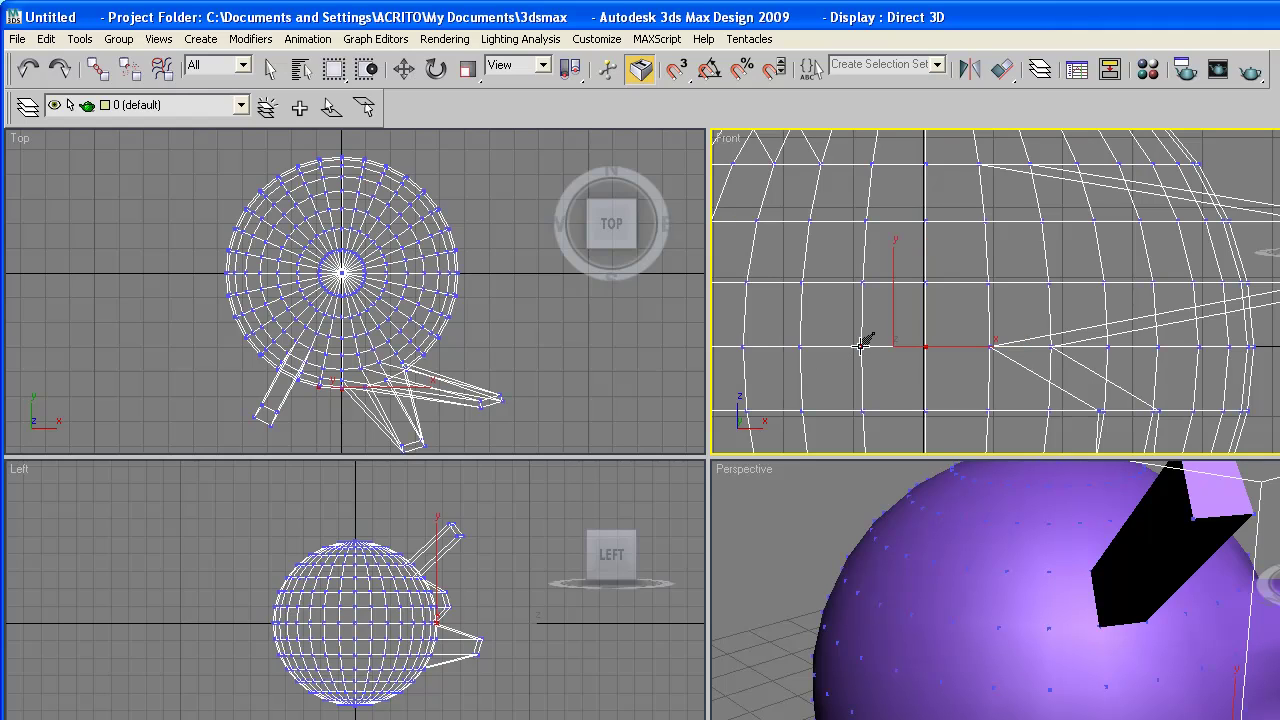
left_click(801, 283, "ctrl")
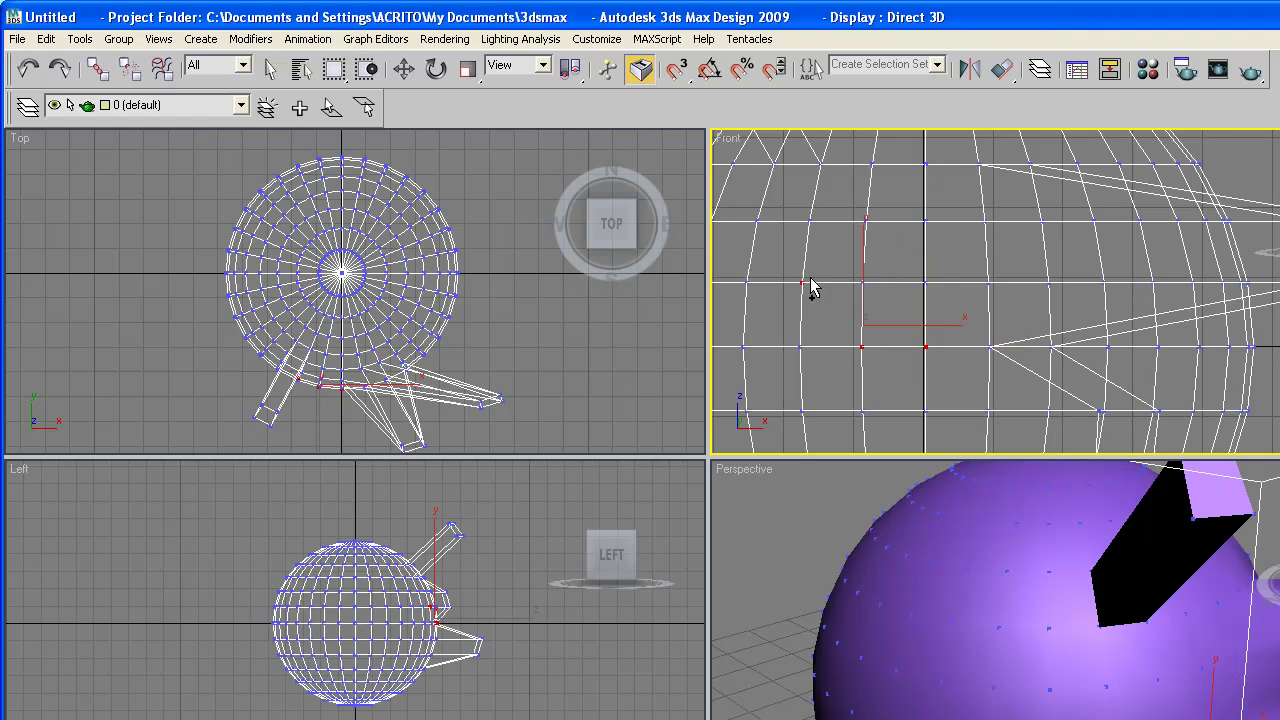
left_click(924, 218, "ctrl")
Try window selections along the vertex row just above the equator, ending with the three columns around the Front view's centre line.
left_click(982, 220)
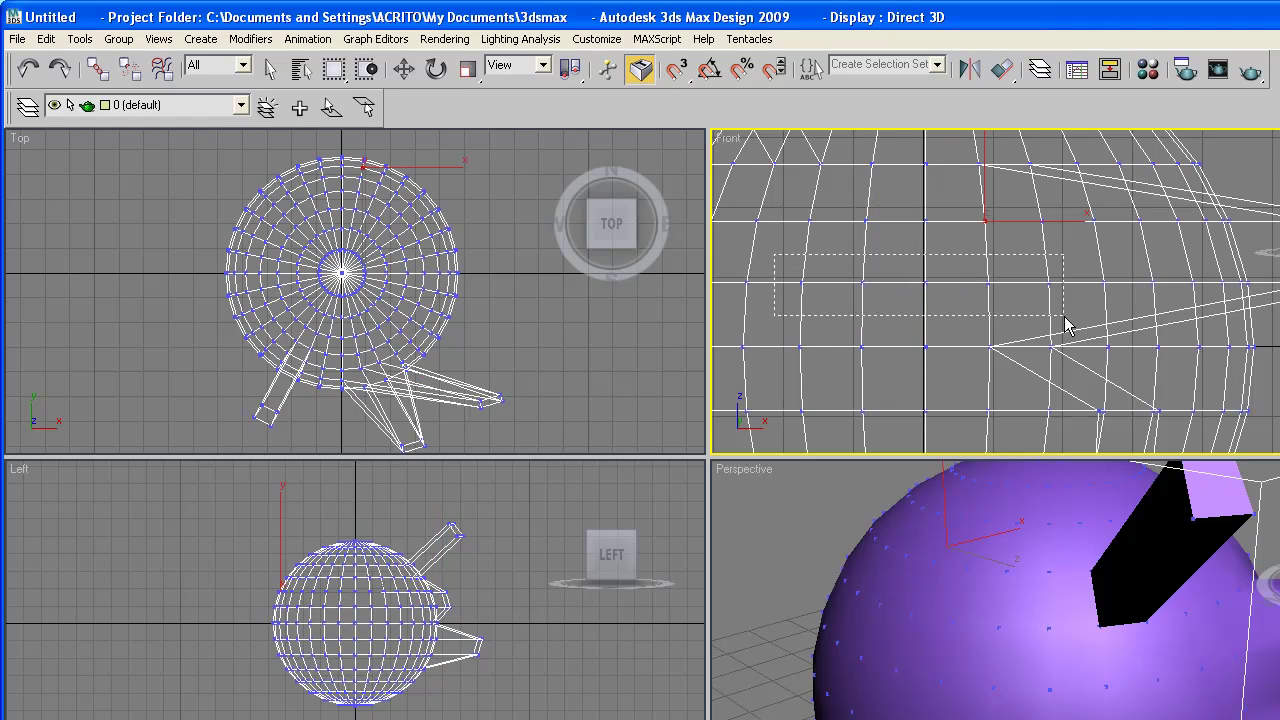
left_click_drag(1118, 316, 1118, 316)
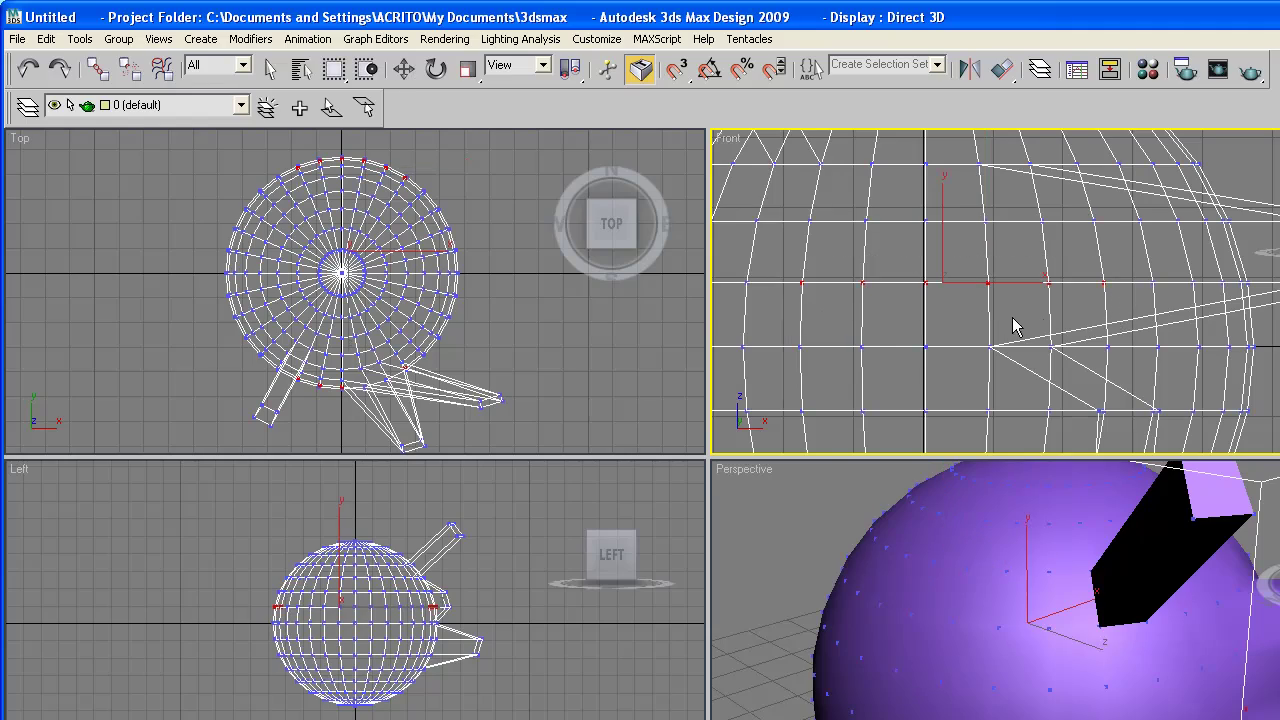
left_click_drag(838, 260, 990, 318)
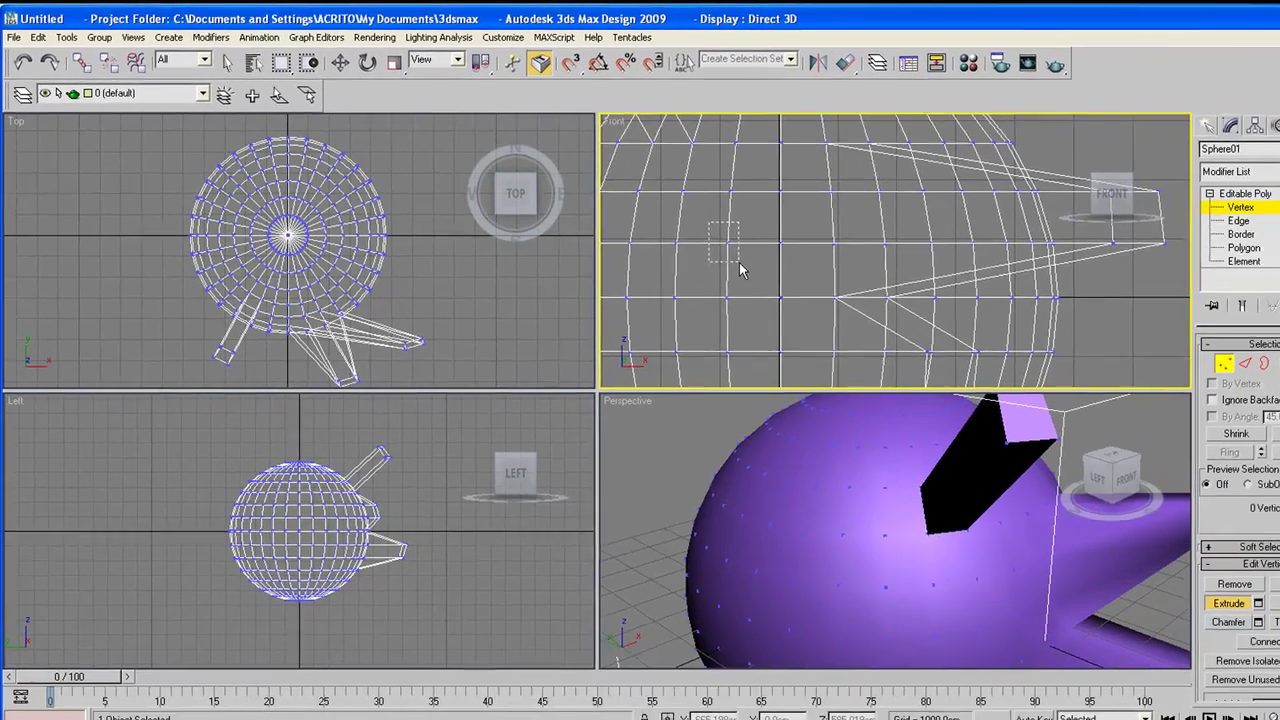
left_click_drag(791, 253, 792, 253)
Maximize the Perspective viewport and orbit around the sphere to check which vertices are selected on its front and back.
middle_click_drag(763, 453, 745, 470)
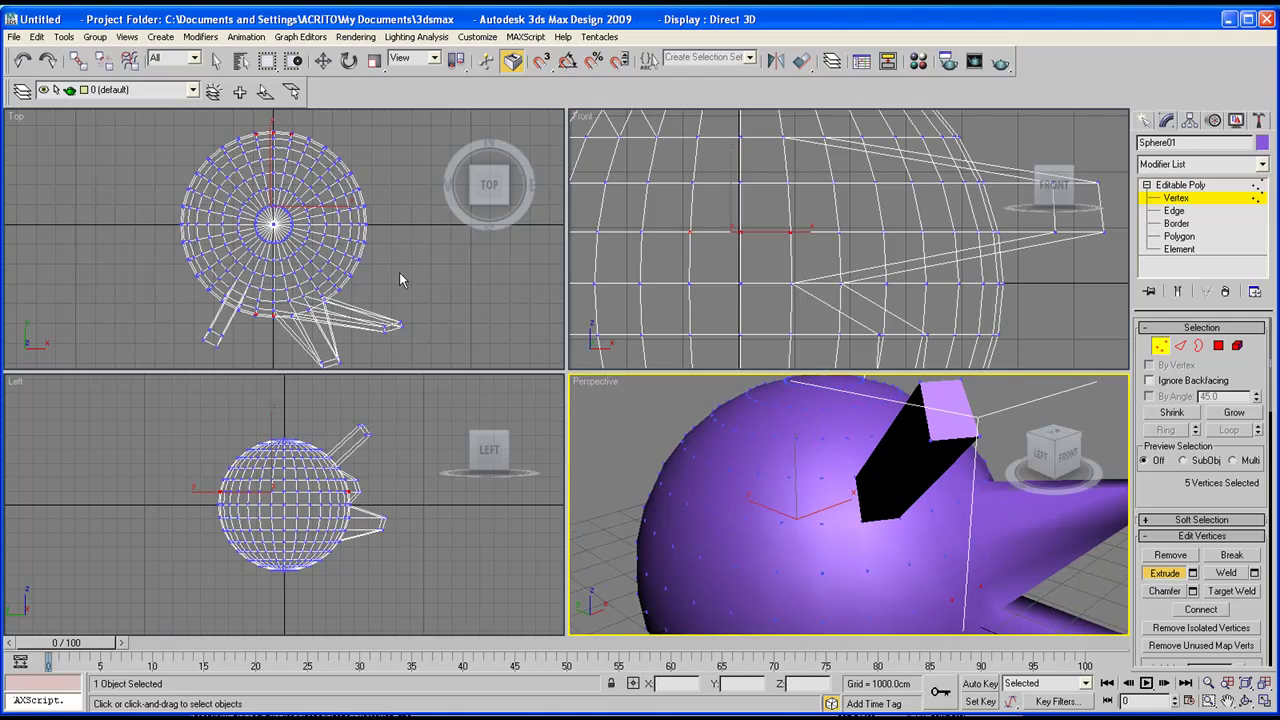
middle_click_drag(324, 201, 322, 226)
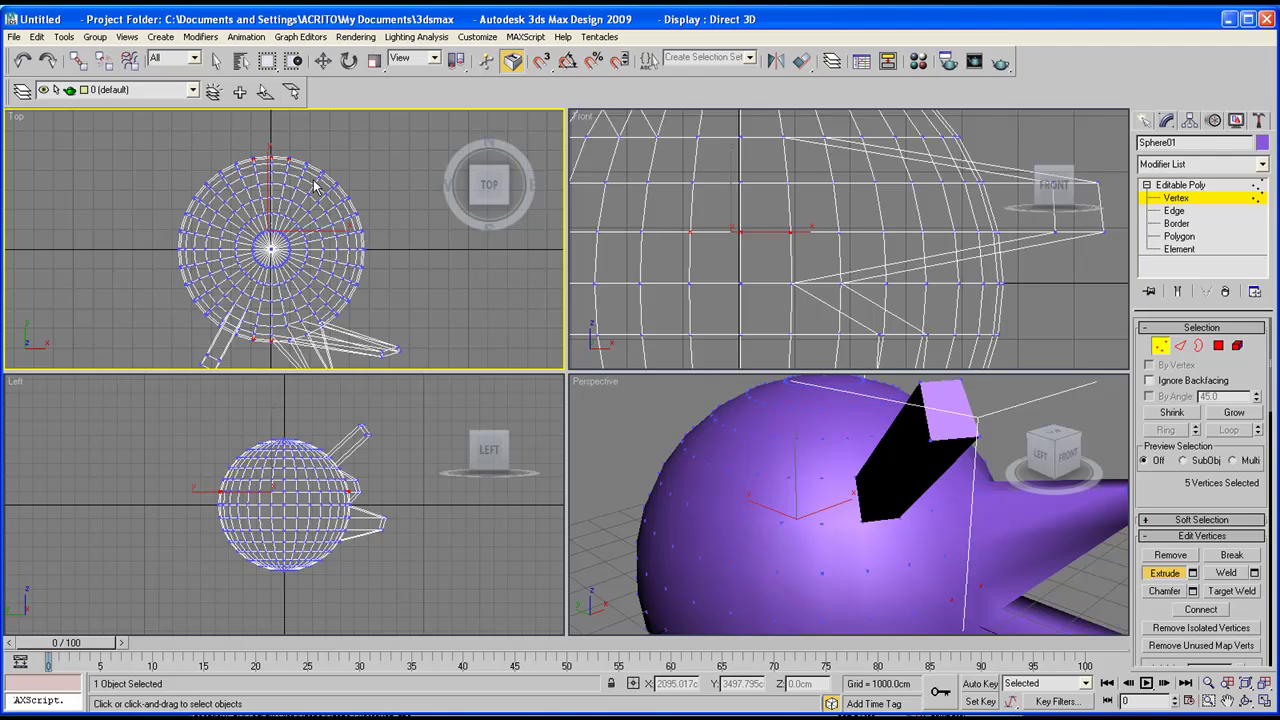
right_click(768, 480)
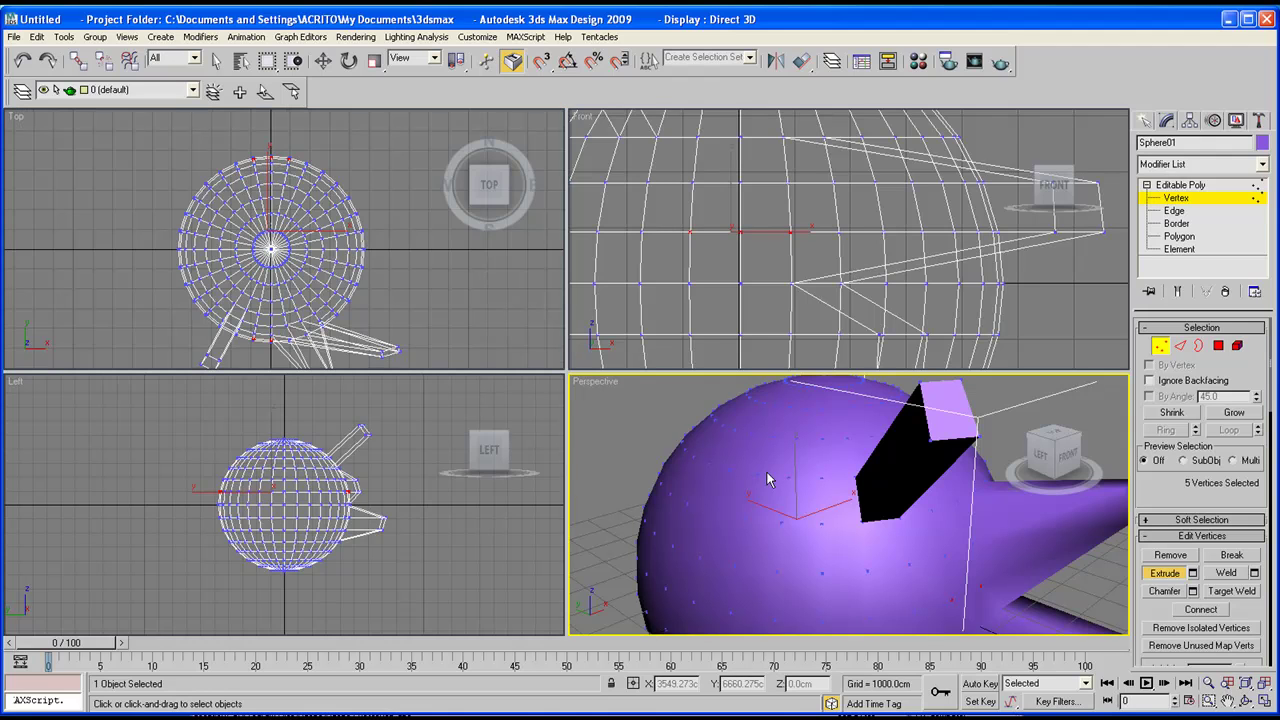
left_click(1265, 703)
left_click(1245, 701)
left_click_drag(608, 374, 303, 358)
left_click_drag(550, 437, 343, 354)
scroll(580, 437, "up", 4)
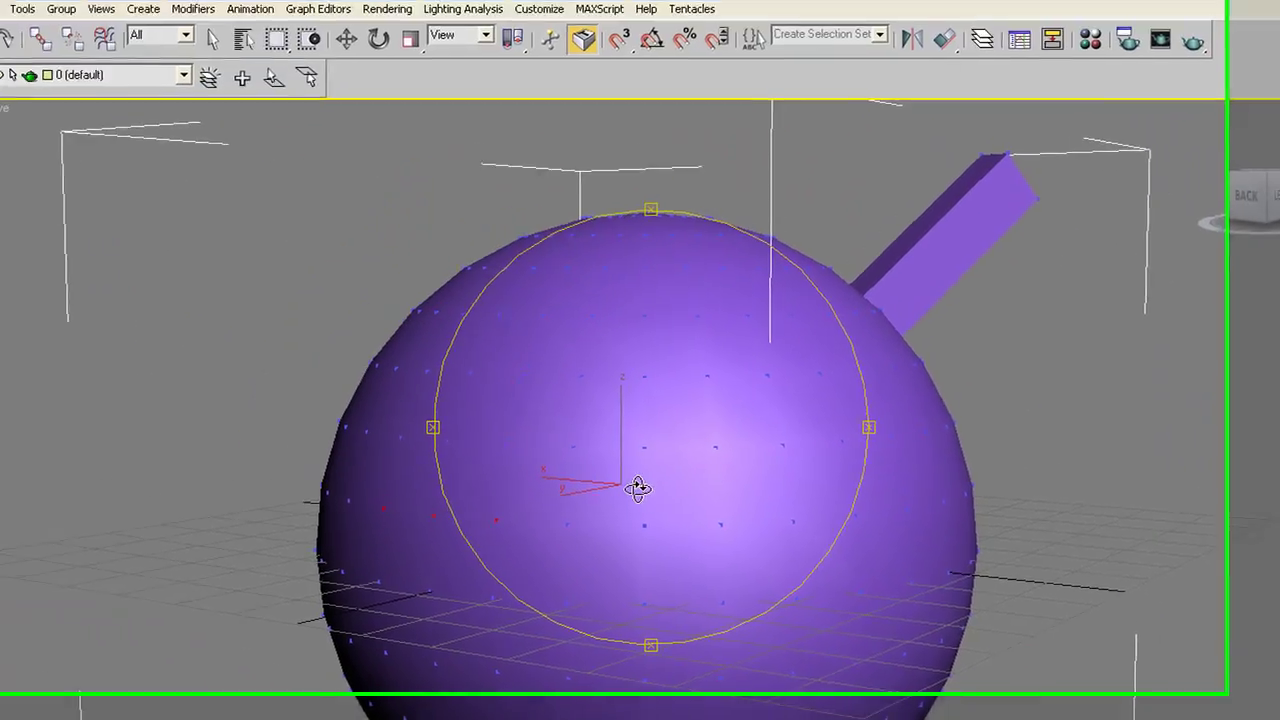
left_click_drag(638, 488, 448, 497)
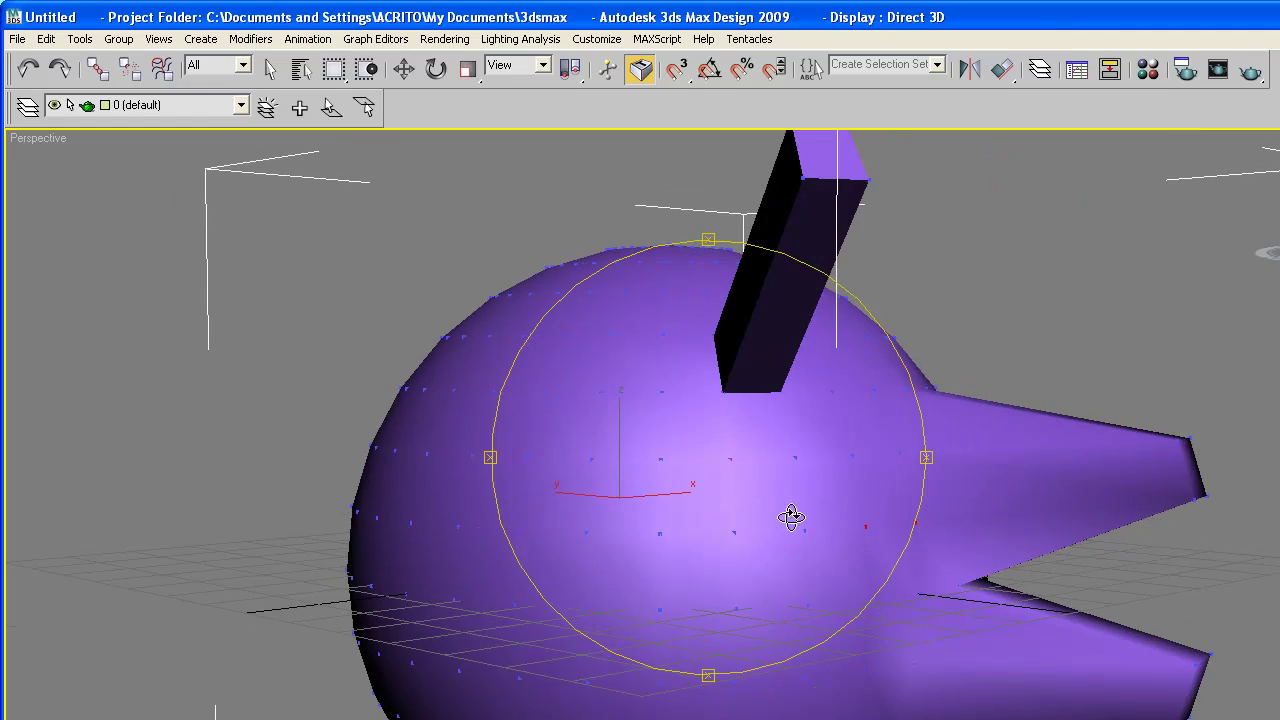
left_click_drag(791, 517, 949, 508)
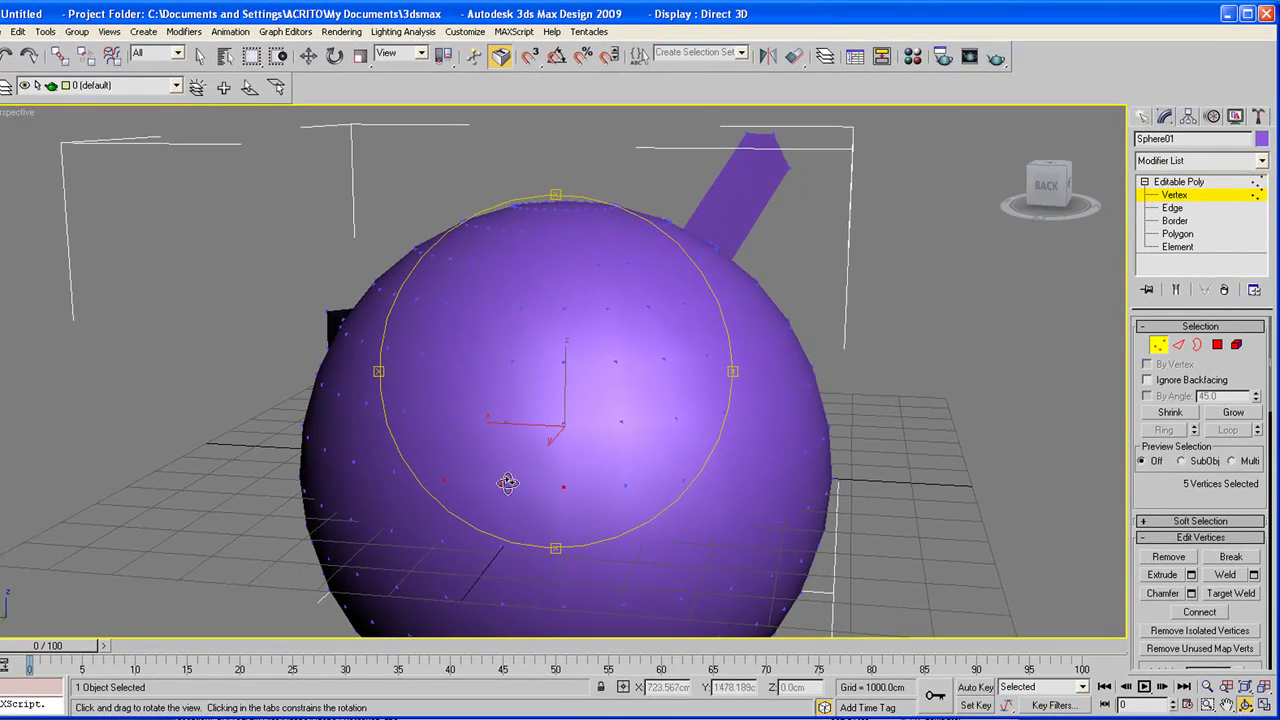
Orbit and zoom in on the sphere's back to examine the selected vertices, and restore the four-viewport layout.
left_click_drag(538, 481, 1071, 360)
scroll(529, 374, "up", 1)
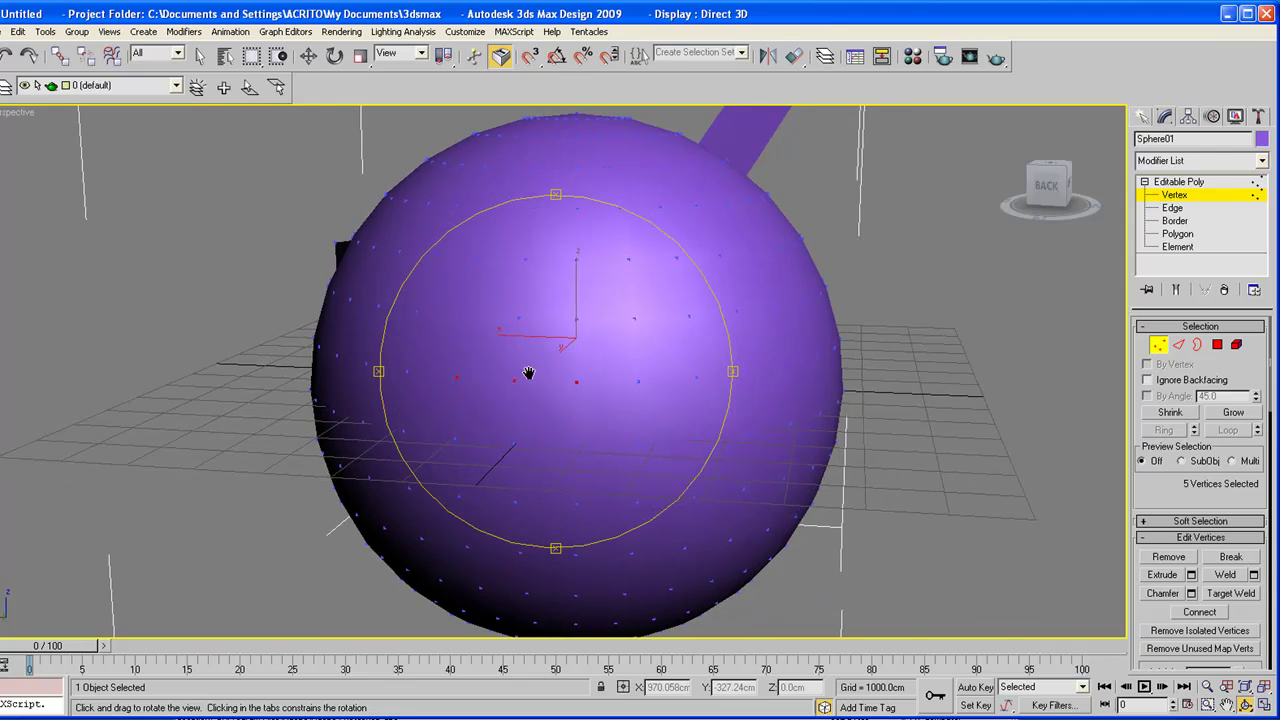
scroll(534, 363, "up", 2)
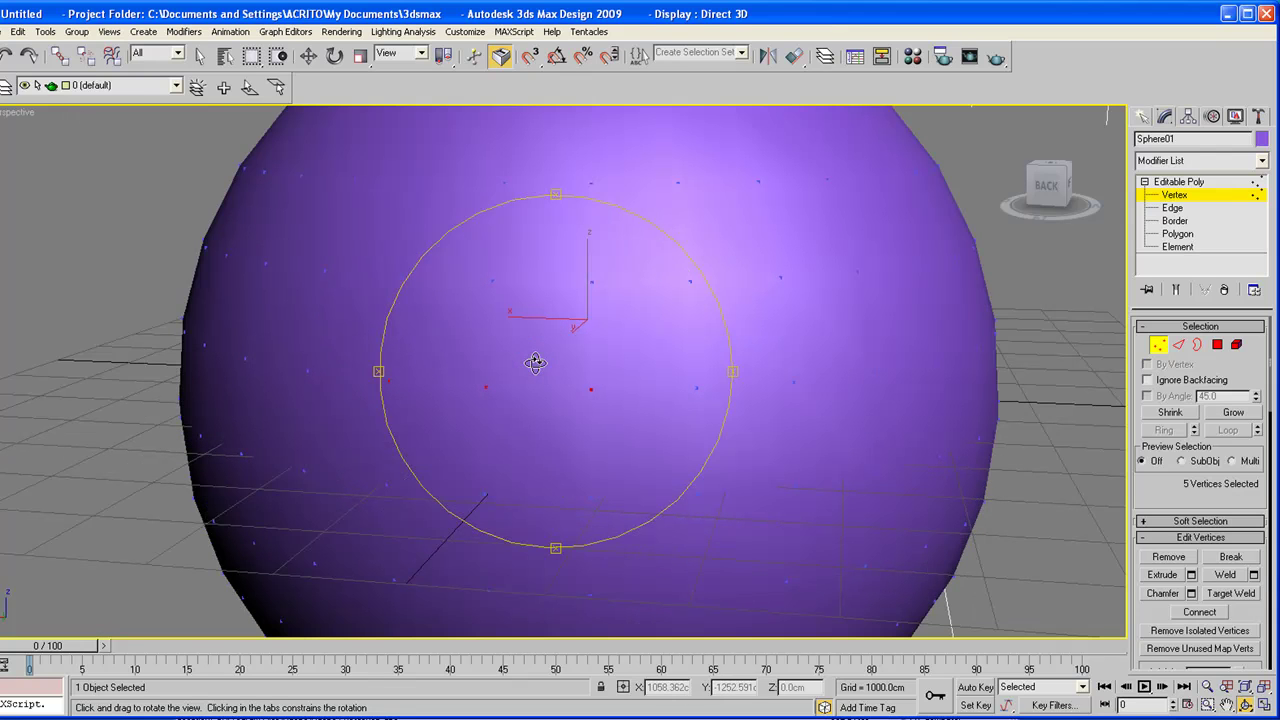
left_click(1266, 706)
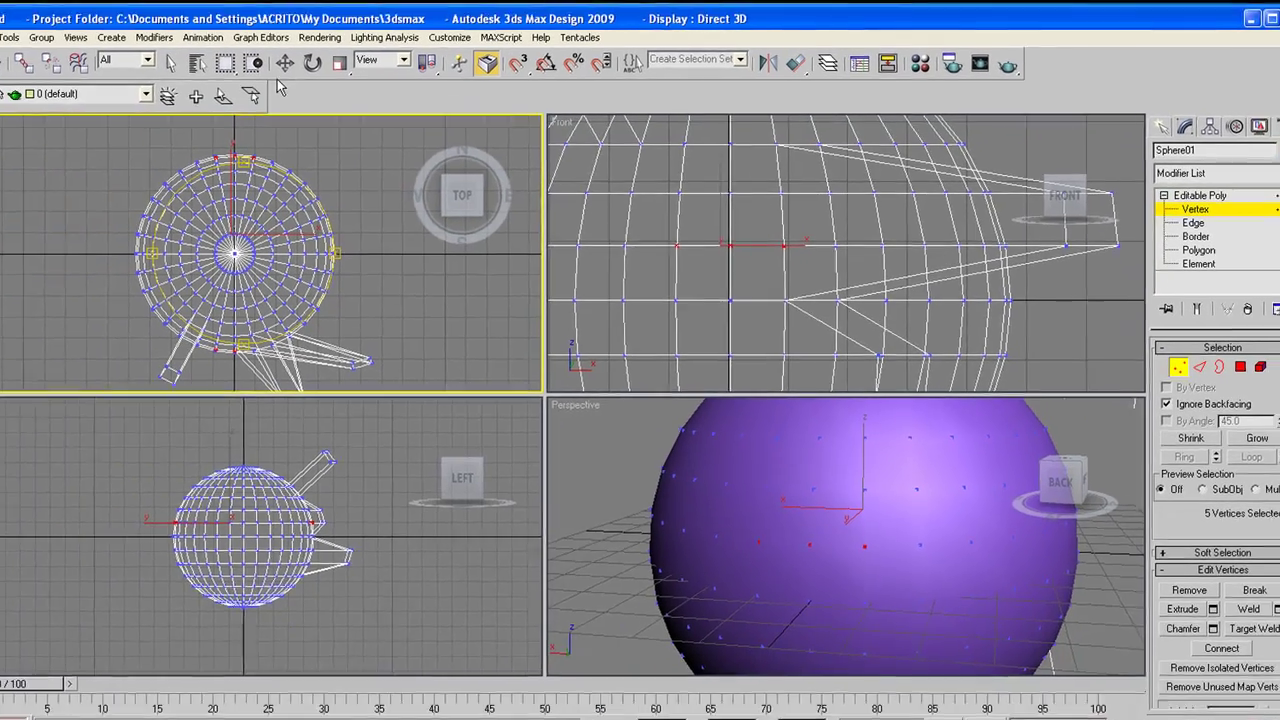
With Ignore Backfacing on, clear the vertex selection and window-select the front vertices around the Front view's centre line just above the equator.
left_click(181, 70)
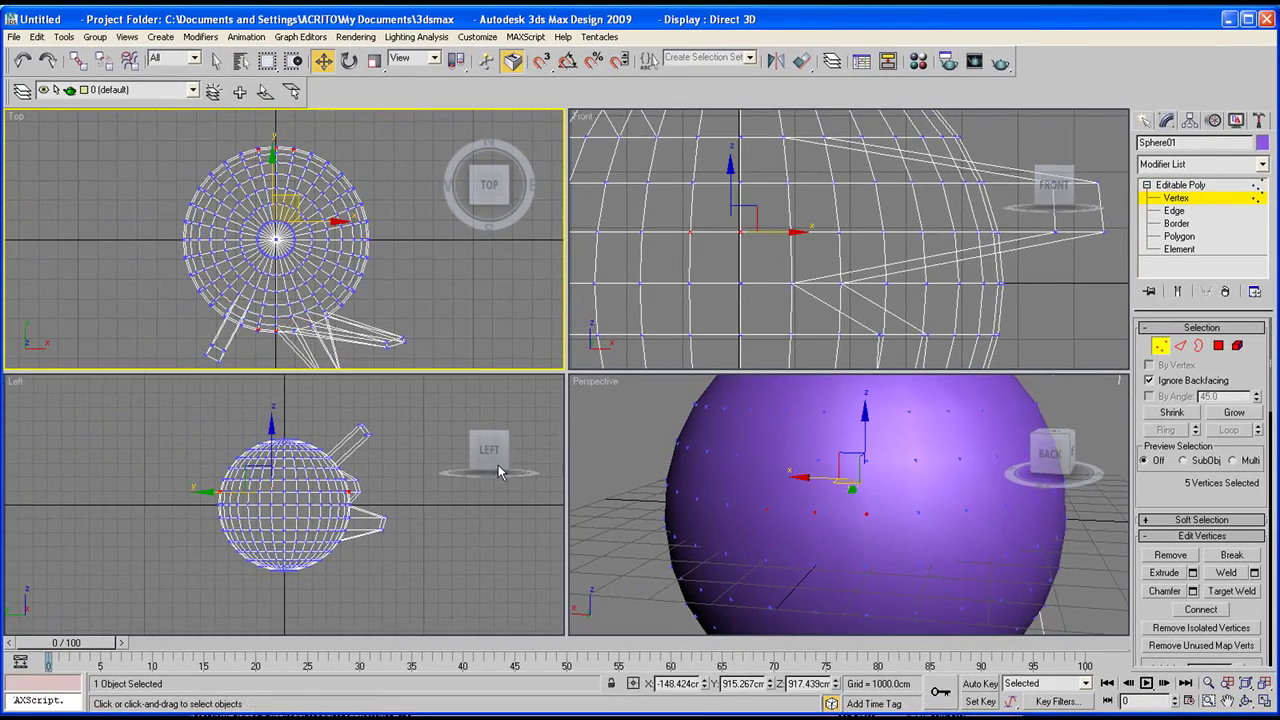
right_click(661, 305)
left_click(1057, 290)
middle_click_drag(679, 222, 696, 223)
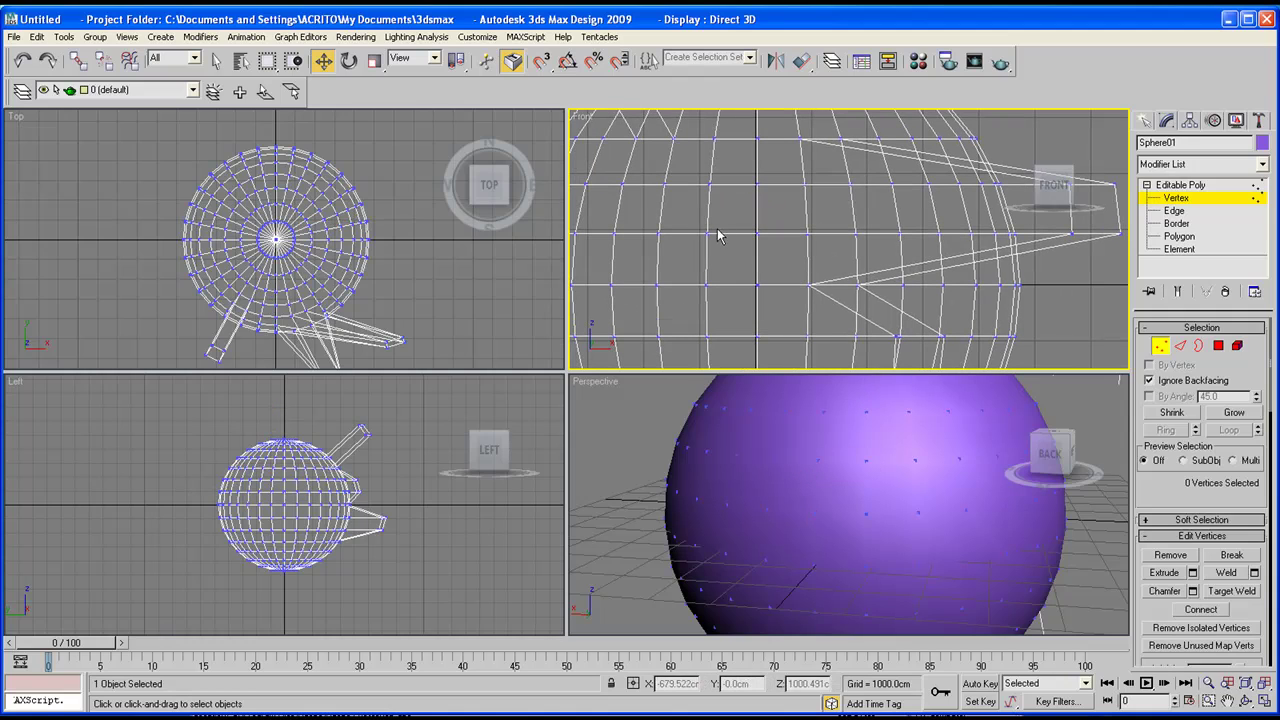
left_click_drag(691, 220, 828, 256)
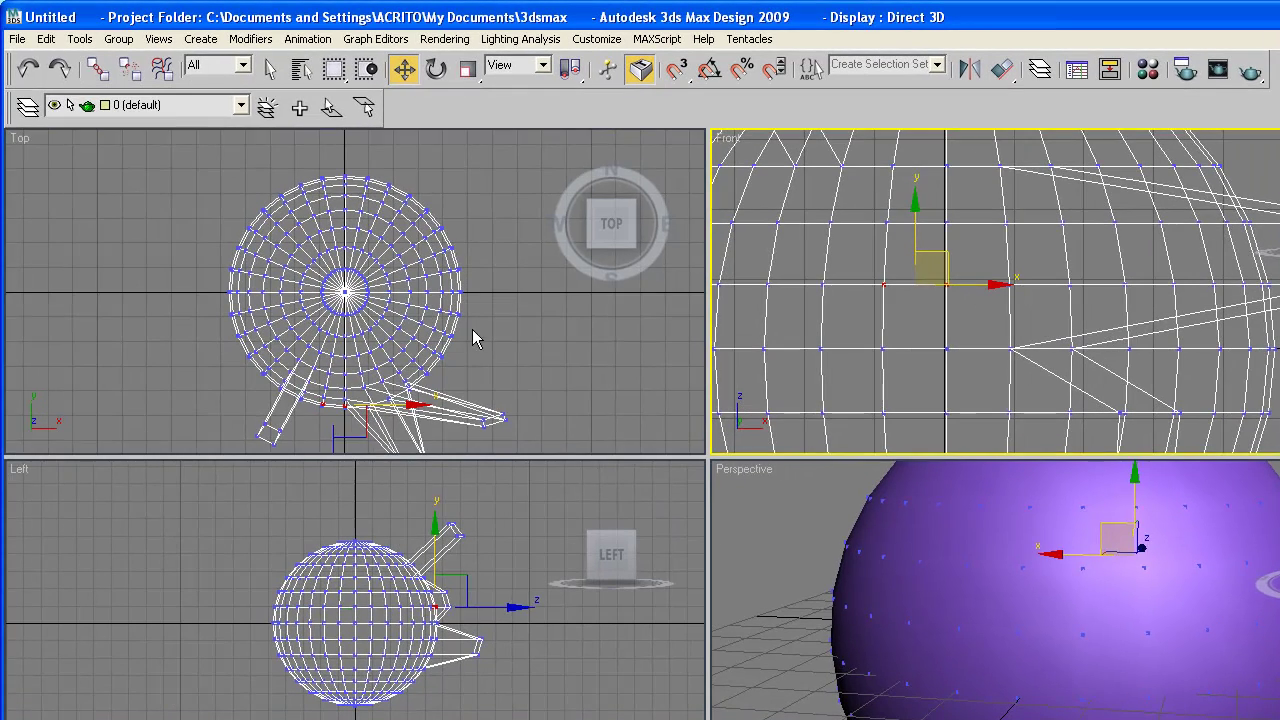
Window-select the two front vertices at the Front view's centre line just below the equator.
left_click(283, 296)
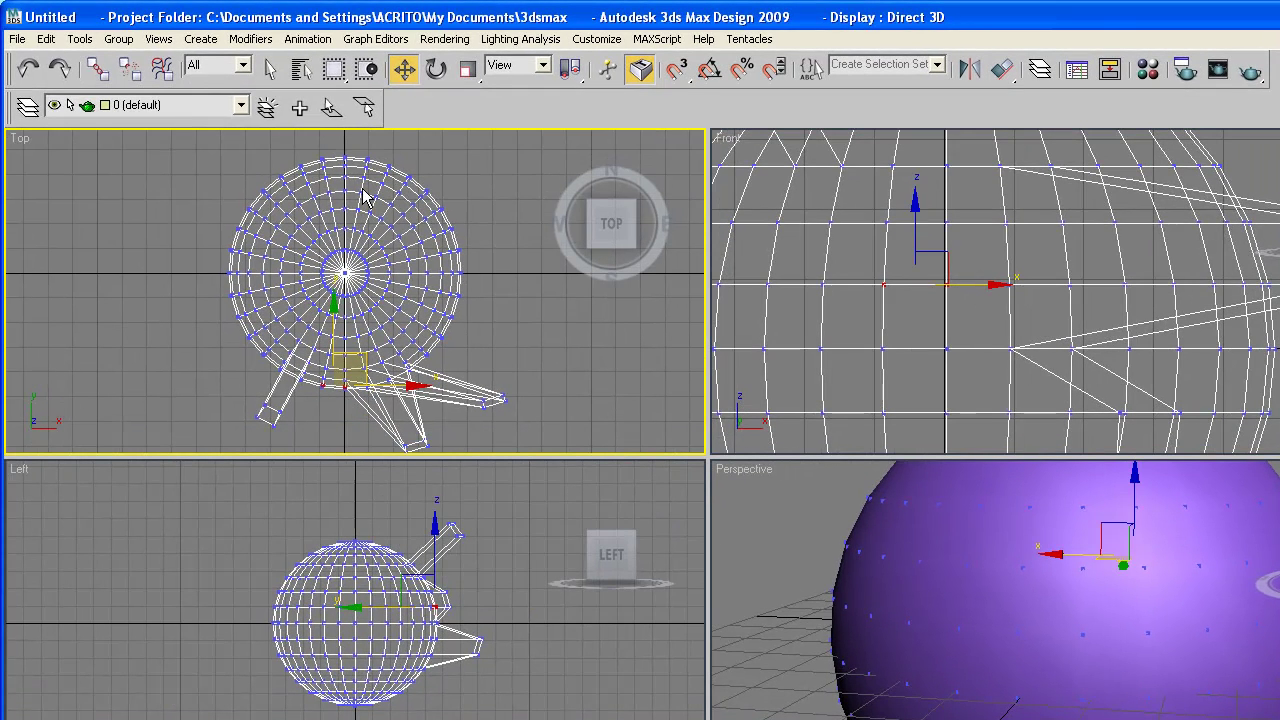
middle_click_drag(1012, 292, 1086, 277)
scroll(1086, 277, "down", 2)
middle_click_drag(993, 322, 993, 229)
scroll(990, 240, "up", 2)
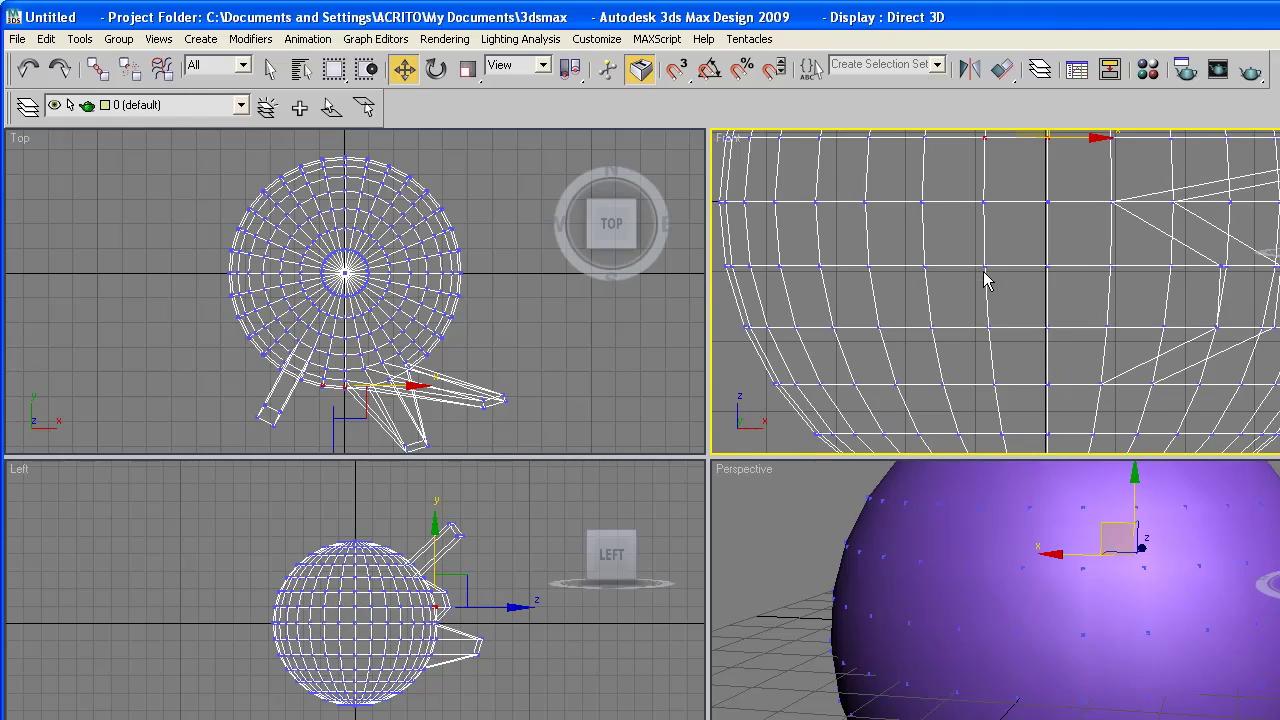
left_click_drag(1127, 284, 1128, 281)
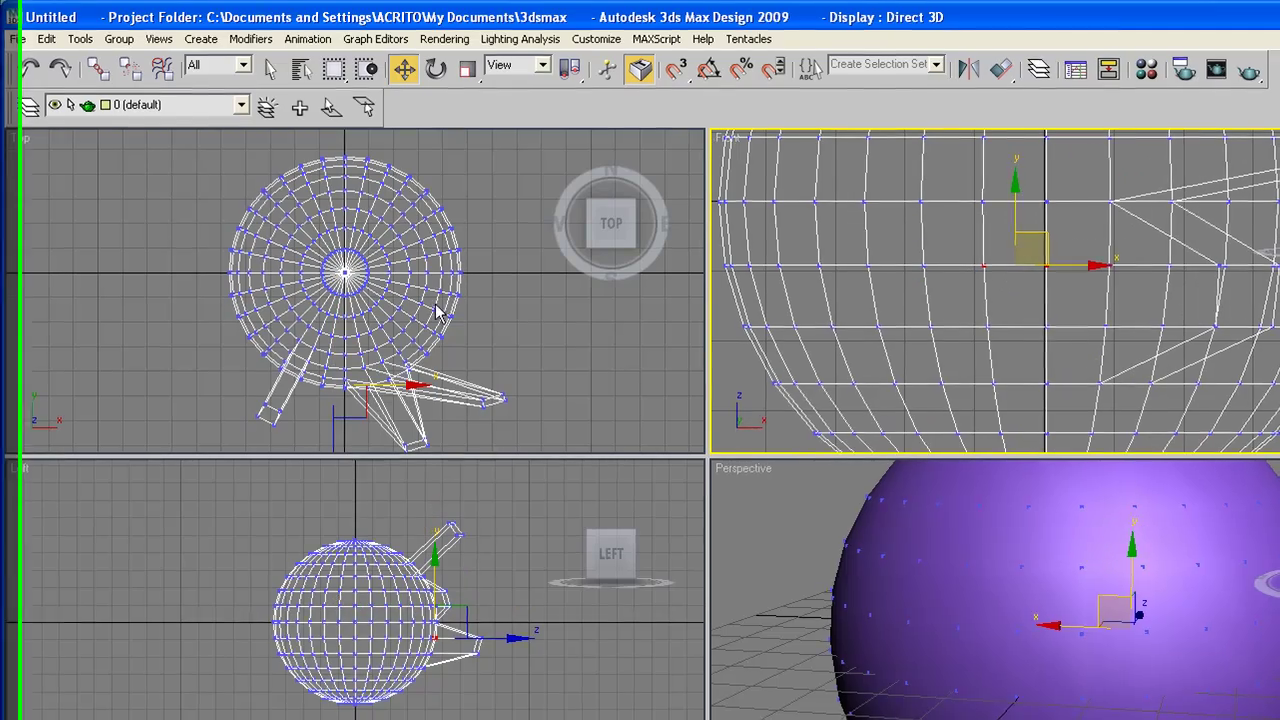
Orbit the Perspective view around the sphere to check whether any vertices on its back are selected.
middle_click_drag(435, 306, 405, 274)
middle_click_drag(1056, 600, 1007, 604)
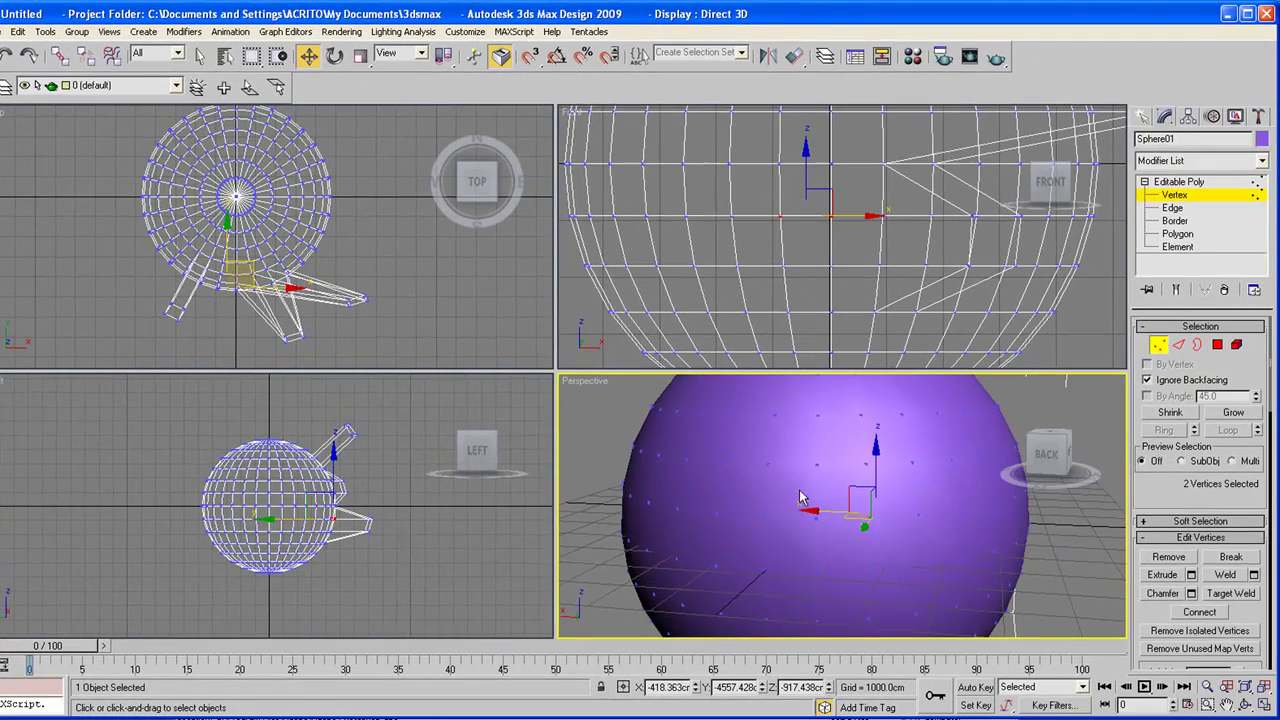
left_click(1245, 705)
left_click_drag(835, 520, 779, 528)
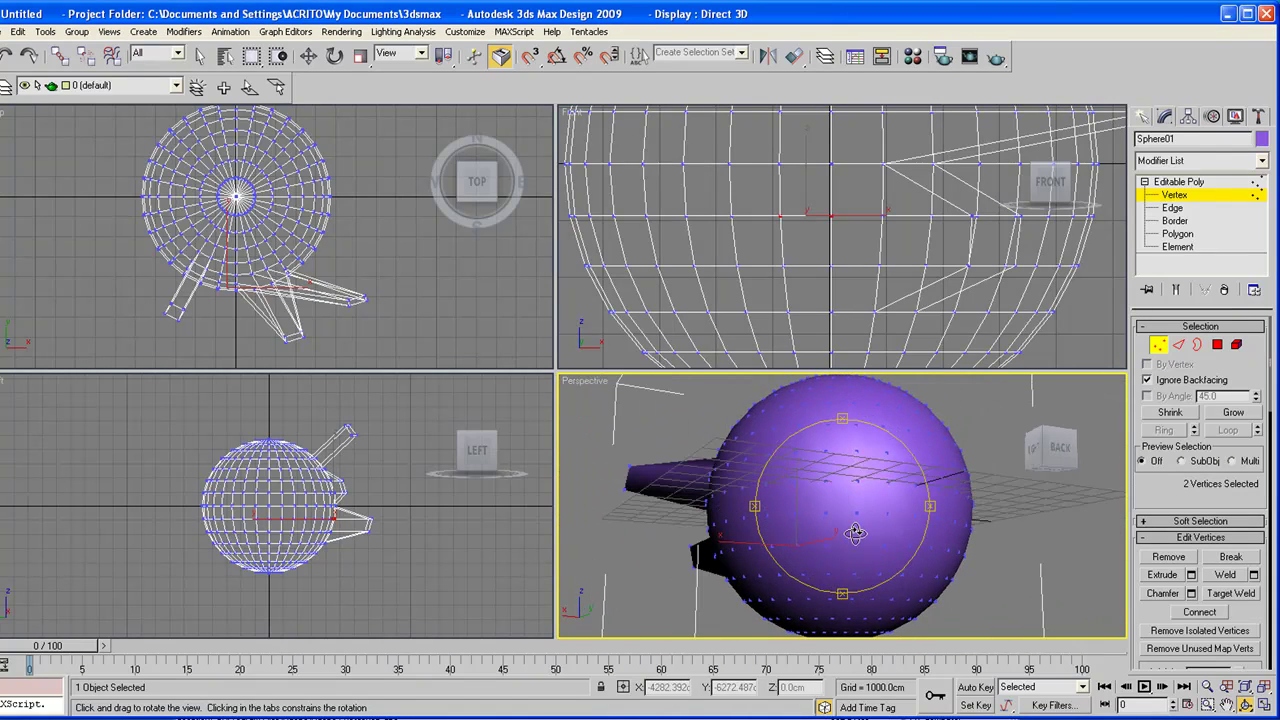
left_click_drag(856, 534, 915, 528)
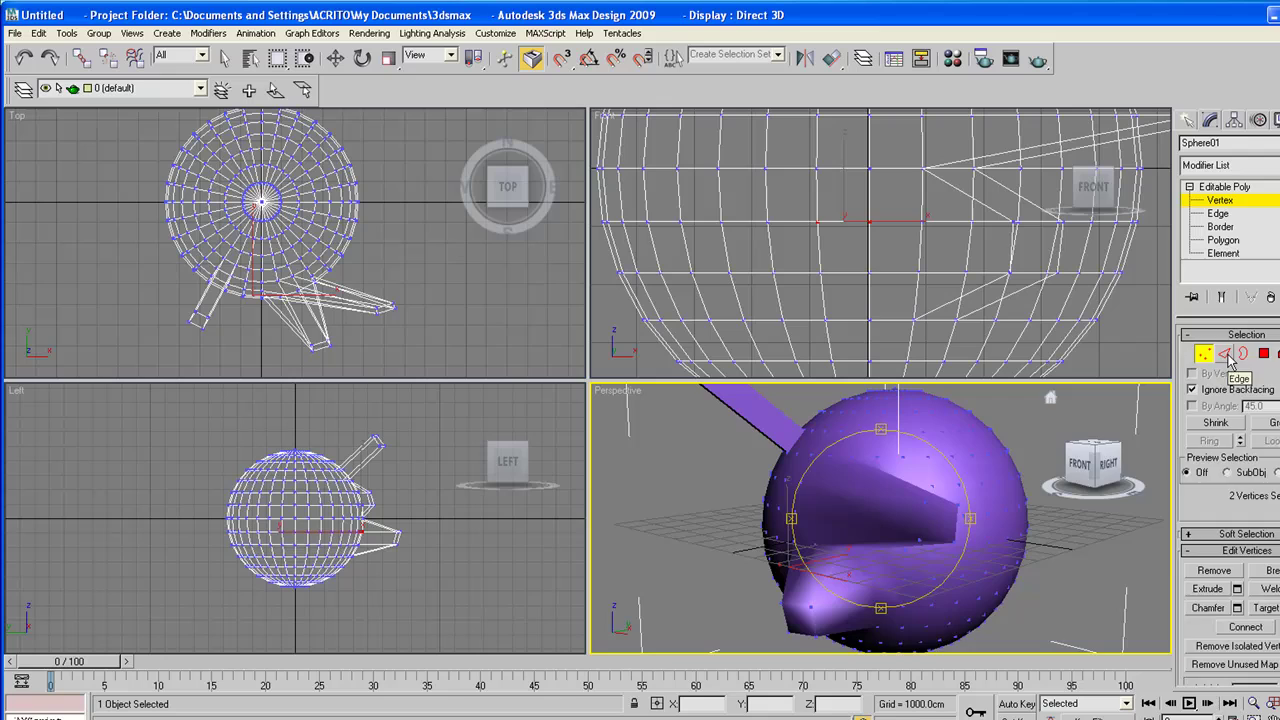
Switch to Edge level and window-select the front edges around the Front view's centre line near the equator.
left_click(1180, 346)
middle_click_drag(940, 491, 940, 525)
scroll(884, 270, "down", 2)
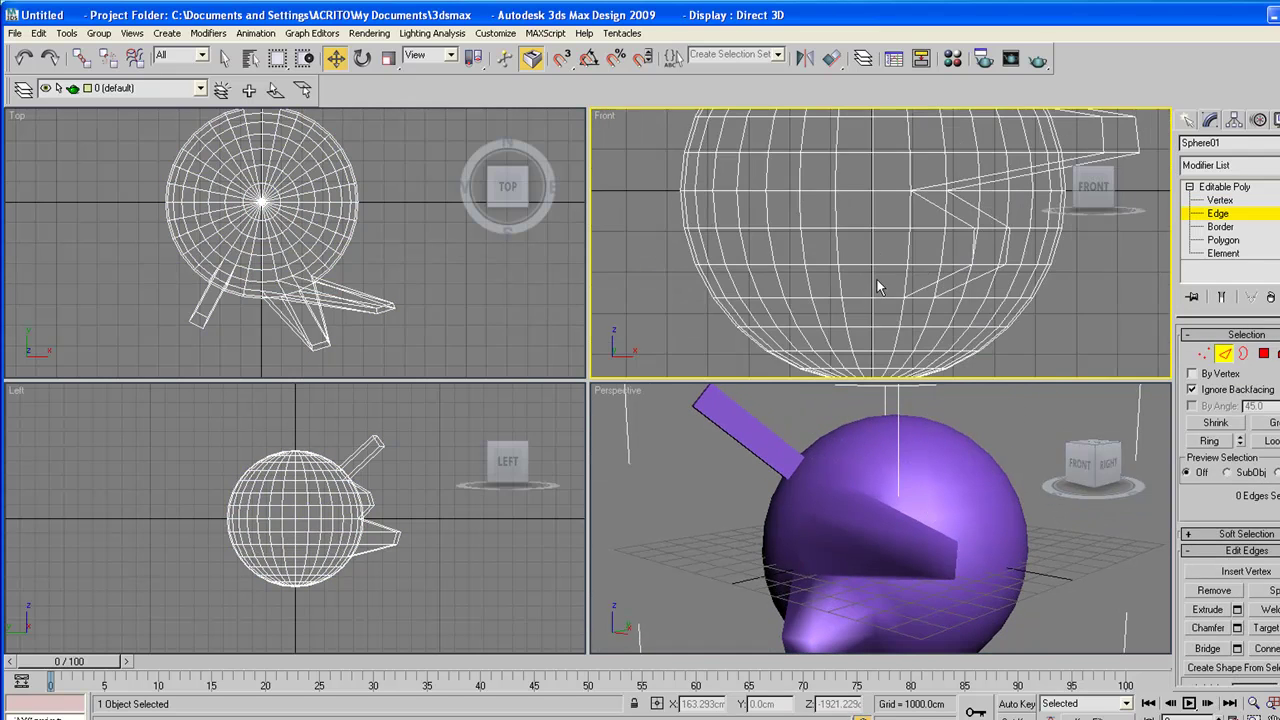
middle_click_drag(894, 252, 867, 272)
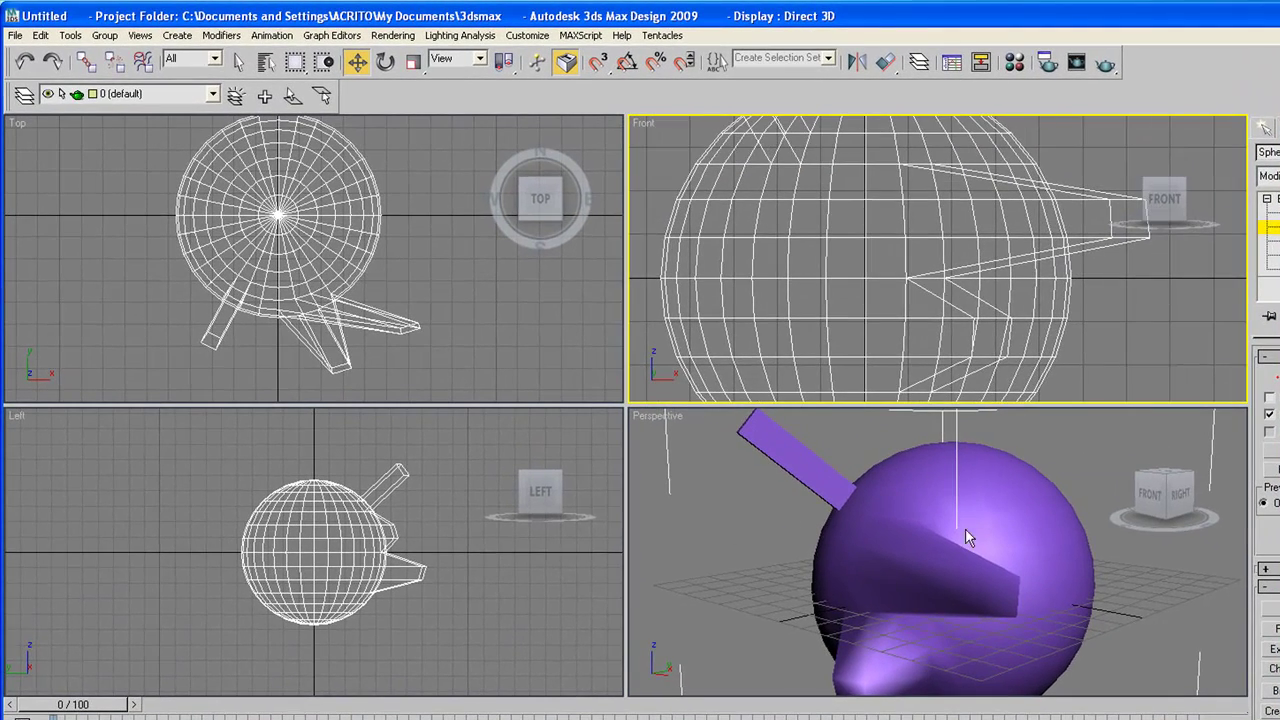
left_click(965, 538)
left_click(895, 304)
left_click(903, 596)
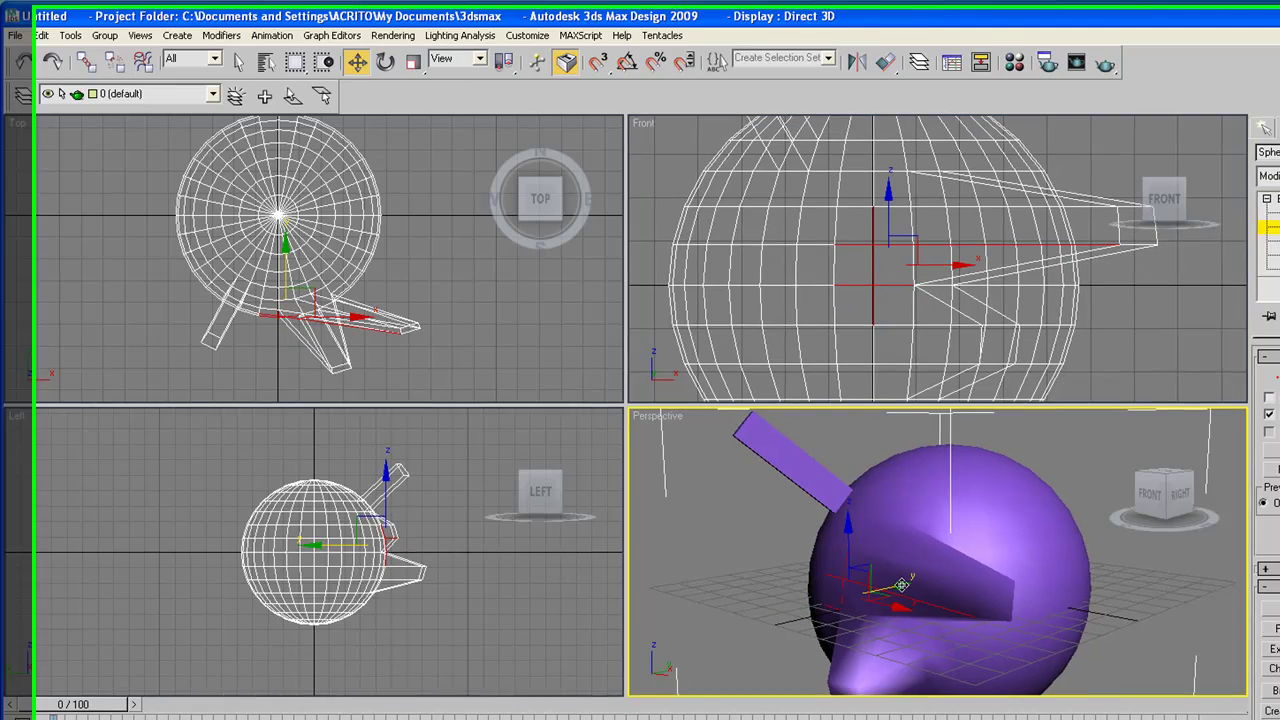
Move the selected edges outward from the sphere's front along the Y axis and inspect the stretched shape.
left_click_drag(904, 592, 829, 603)
middle_click_drag(851, 577, 861, 554)
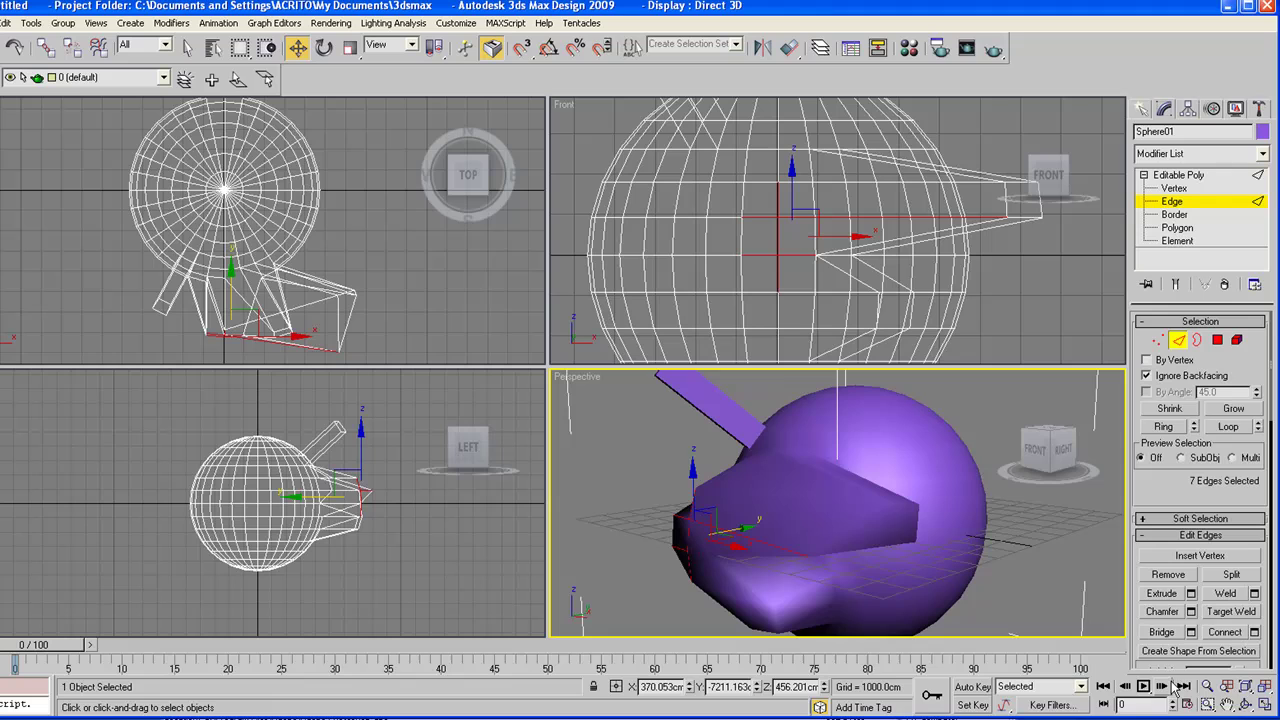
left_click(1245, 706)
left_click_drag(797, 521, 846, 528)
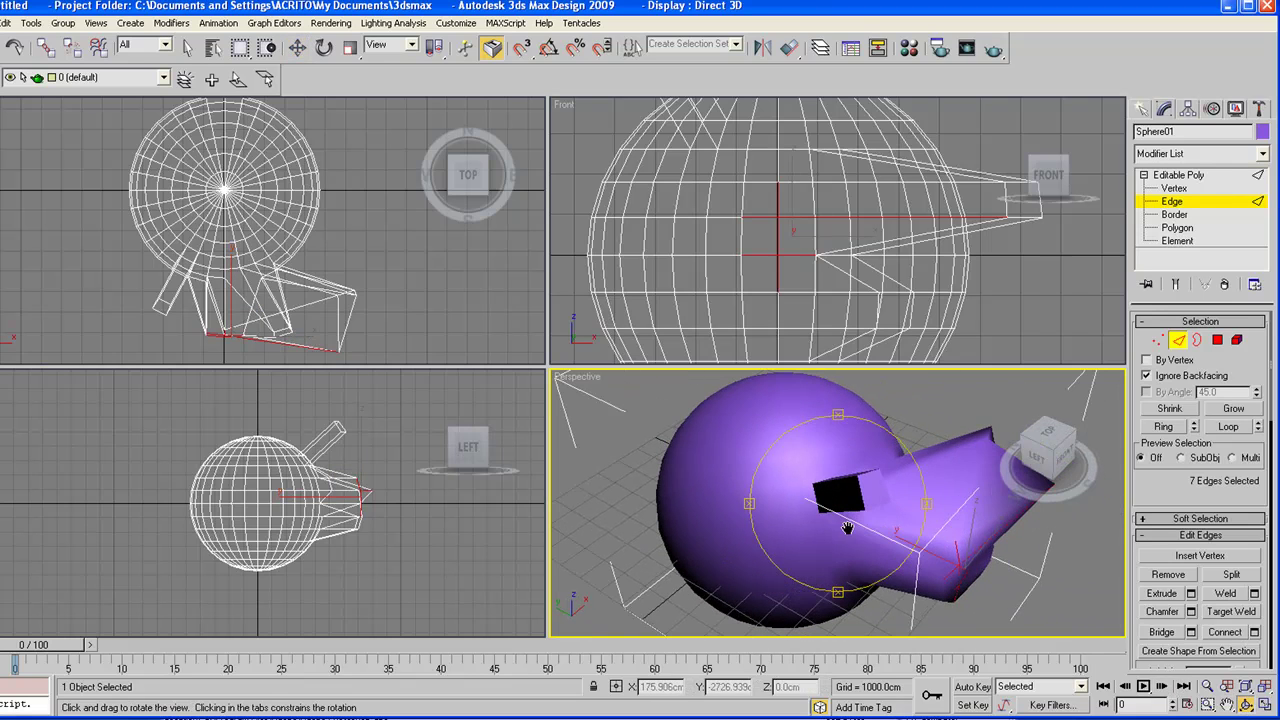
Switch to Element level and select the entire sphere mesh with the Move tool active.
left_click(1236, 341)
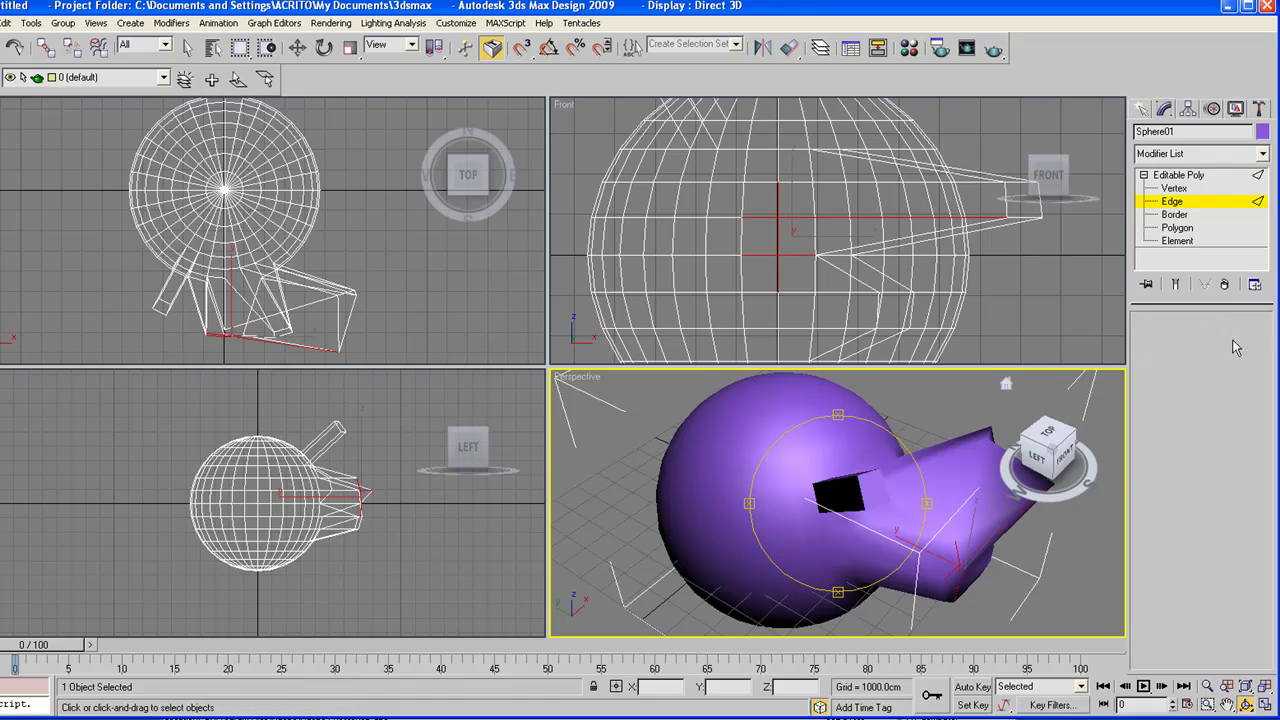
left_click(791, 462)
key("w")
left_click_drag(786, 454, 745, 460)
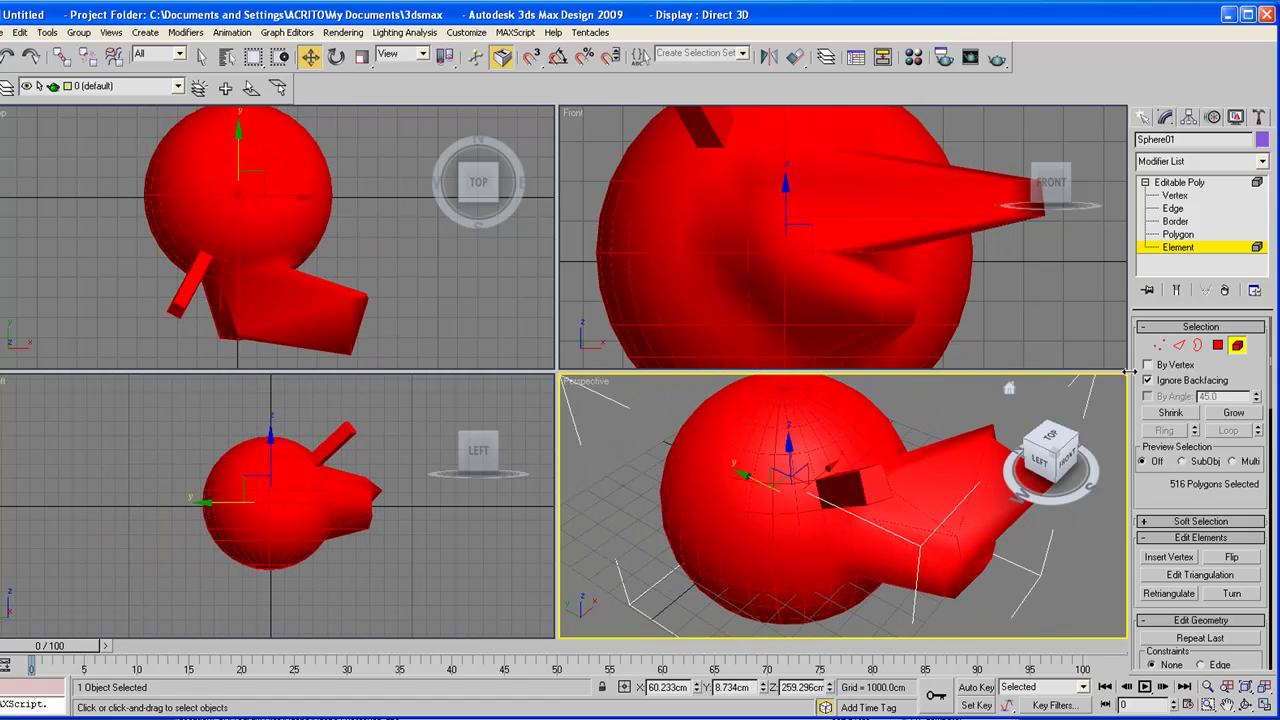
Switch to Polygon level and window-select a block of front-facing polygons on the sphere's left side in the Front view.
left_click(1217, 345)
scroll(779, 290, "down", 3)
left_click_drag(633, 184, 712, 308)
middle_click_drag(705, 328, 702, 306)
middle_click_drag(740, 550, 729, 514, "alt")
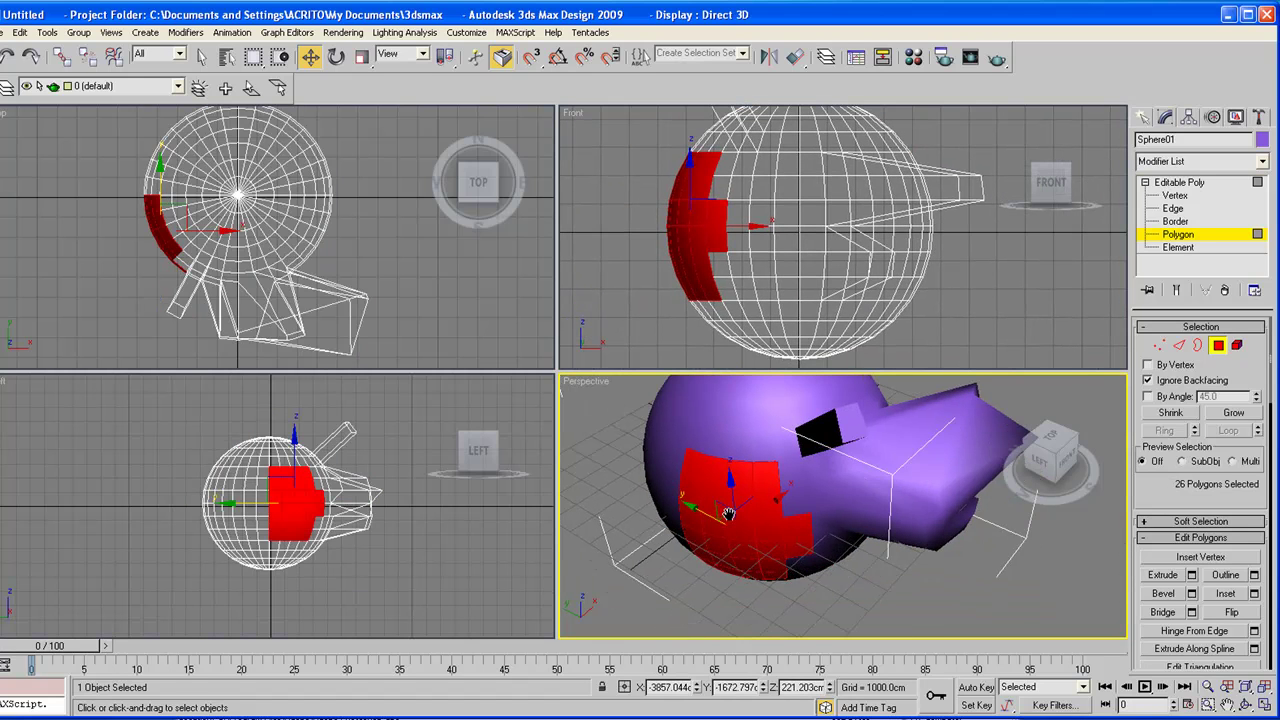
left_click(1245, 706)
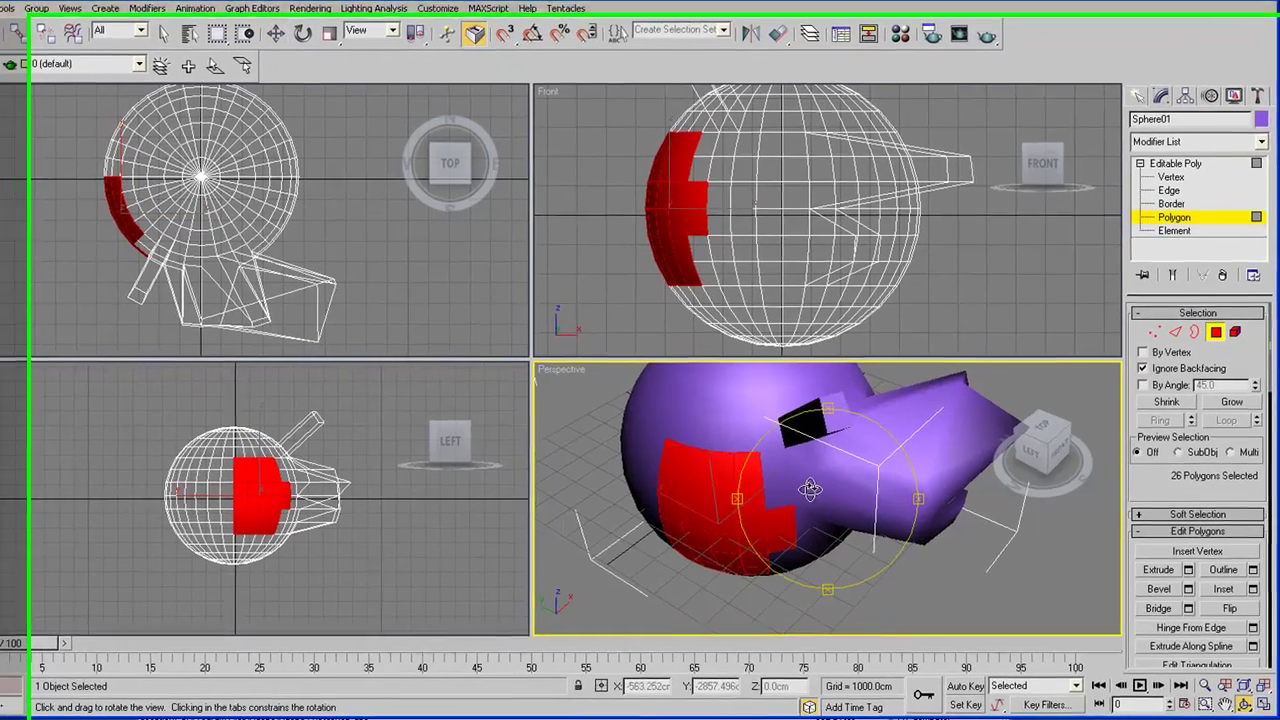
left_click_drag(825, 496, 772, 495)
scroll(741, 478, "down", 5)
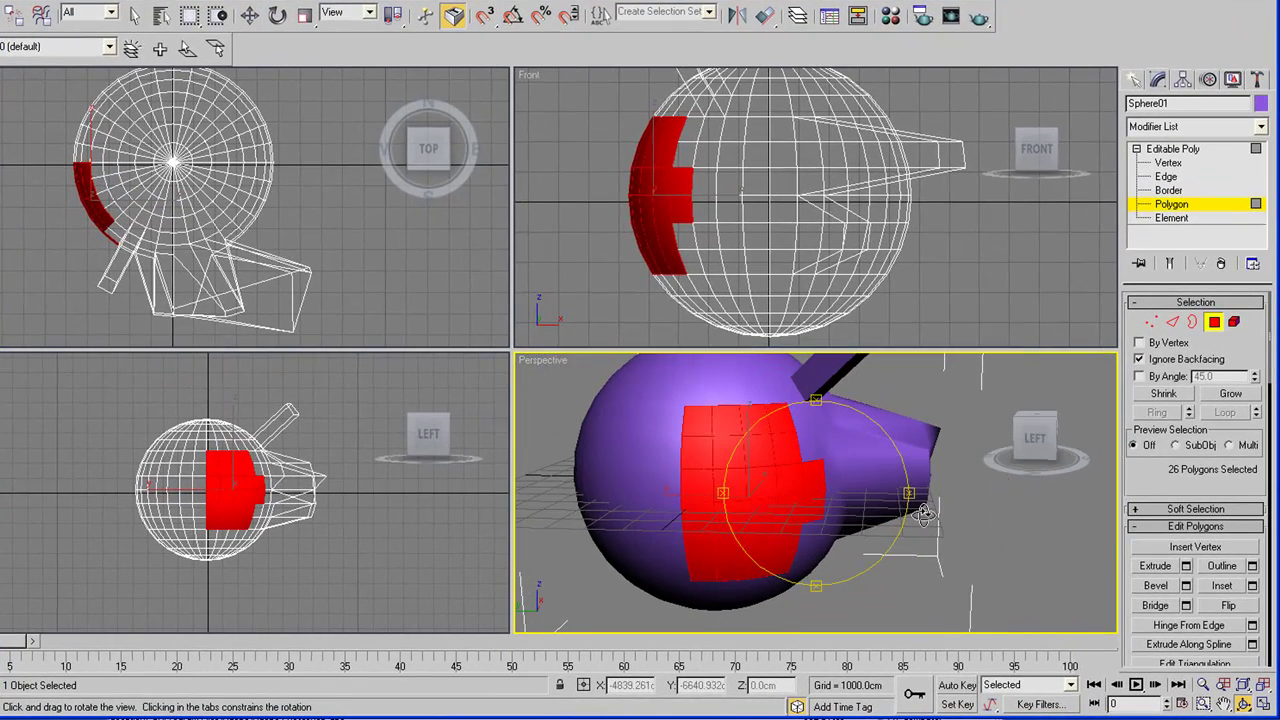
Extrude the selected polygons inward to form a recess in the sphere, inspect it, and undo the extrusion.
left_click(1155, 566)
left_click_drag(729, 480, 733, 400)
left_click(1244, 704)
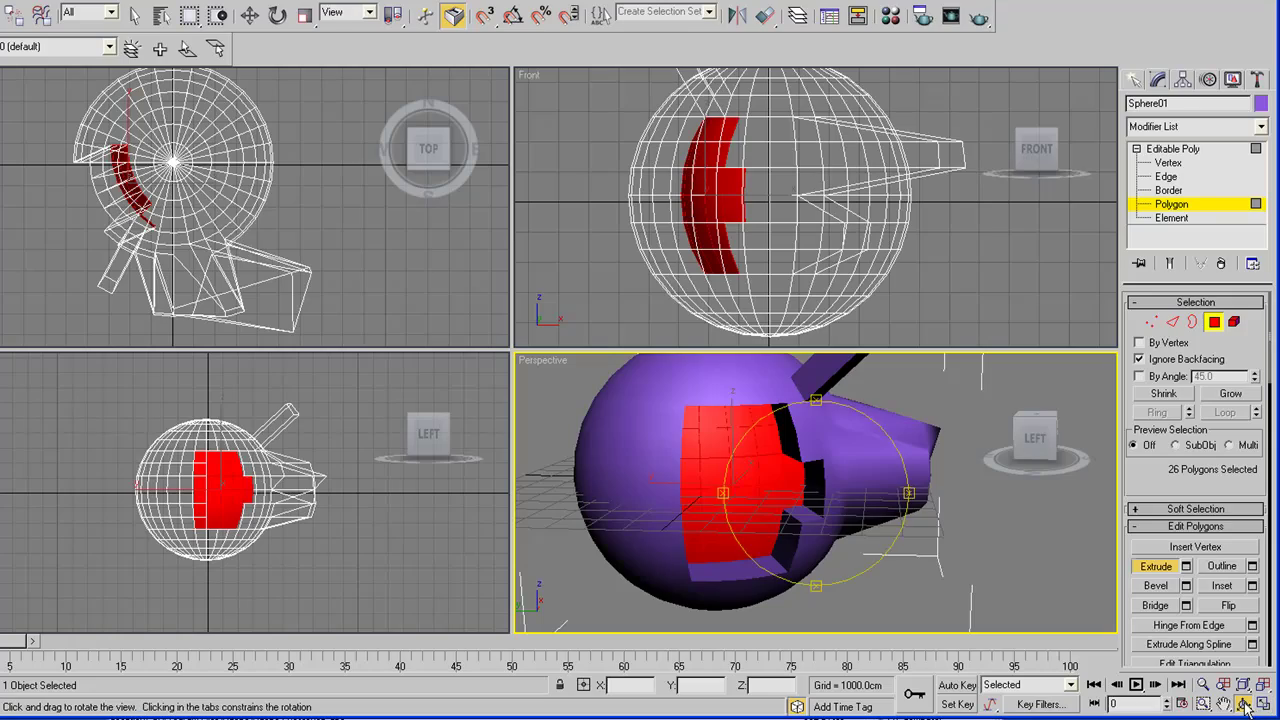
left_click_drag(865, 493, 803, 484)
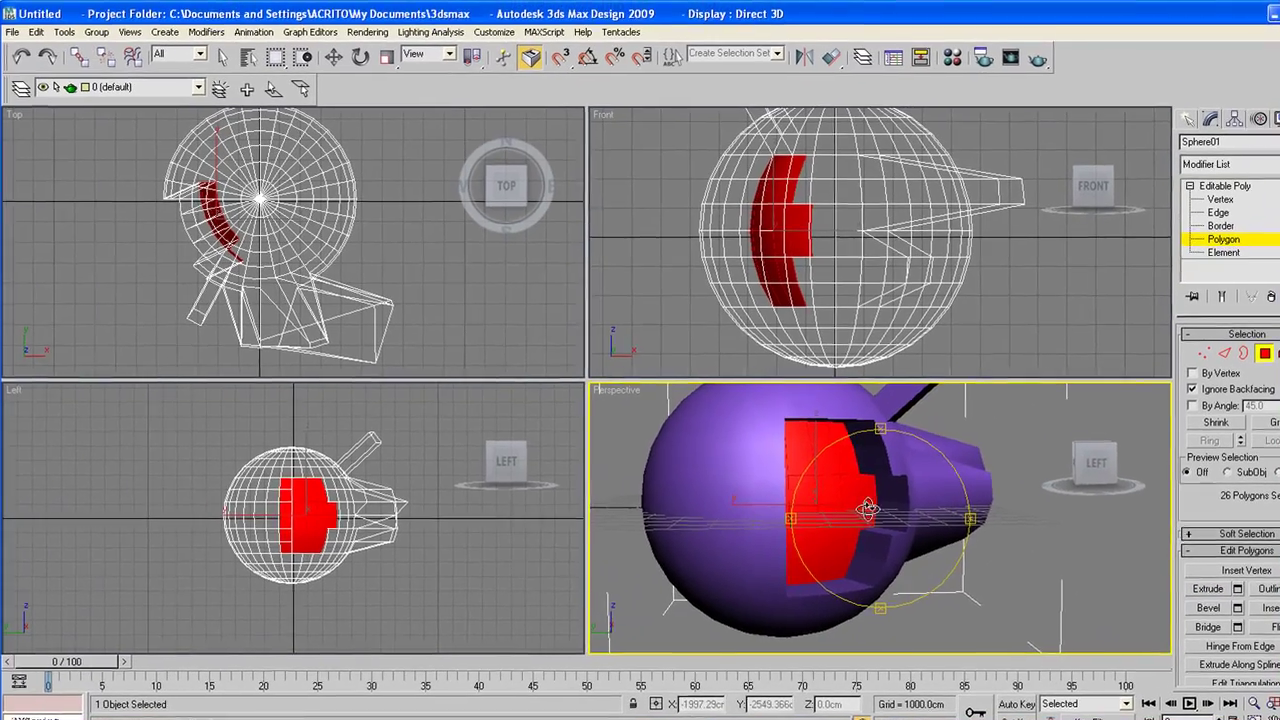
mouse_move(868, 509)
left_mouse_down()
mouse_move(803, 517)
mouse_move(826, 499)
mouse_move(855, 516)
left_mouse_up()
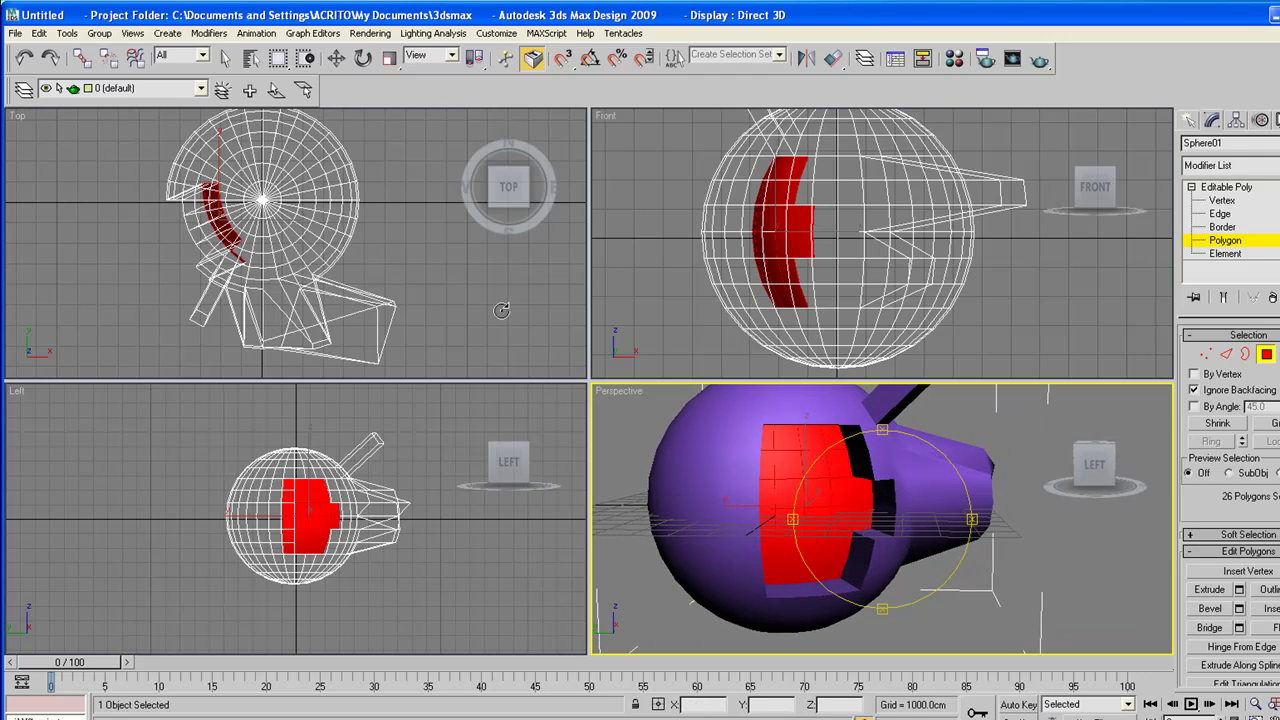
key("ctrl+z")
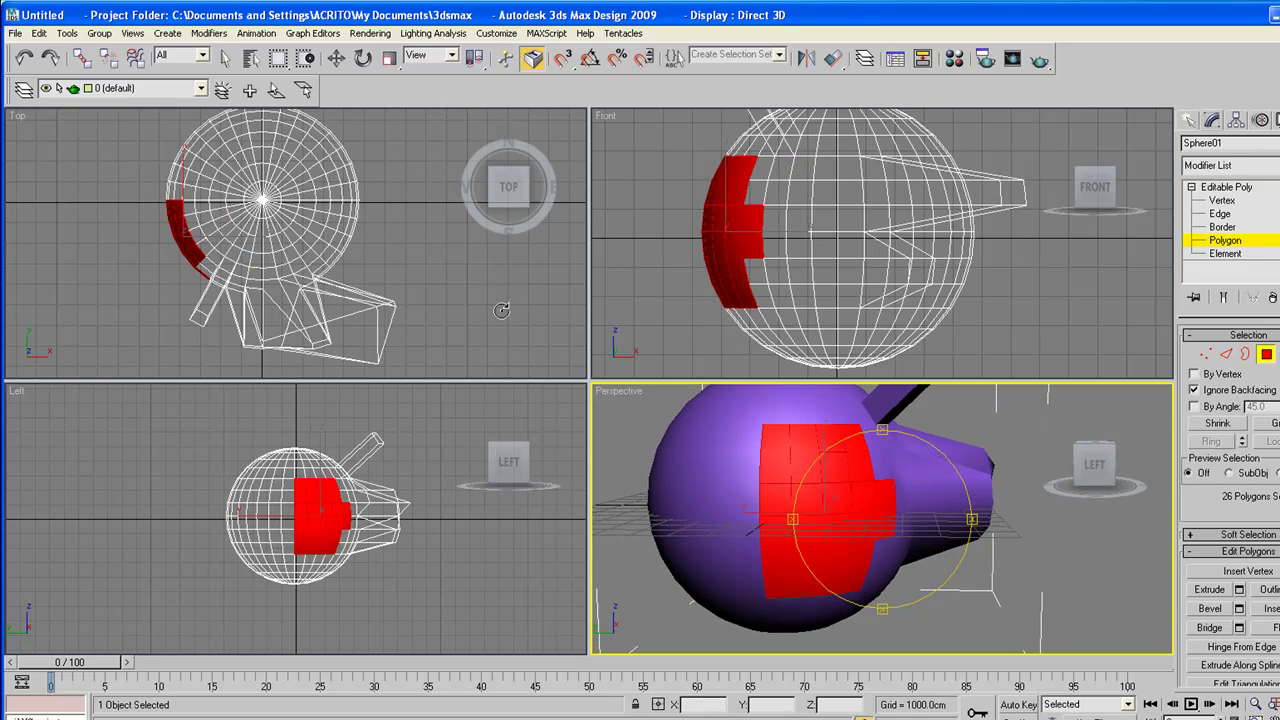
Open the Extrude Polygons settings for the selected polygons and preview the Local Normal extrusion type.
left_click_drag(900, 487, 880, 528)
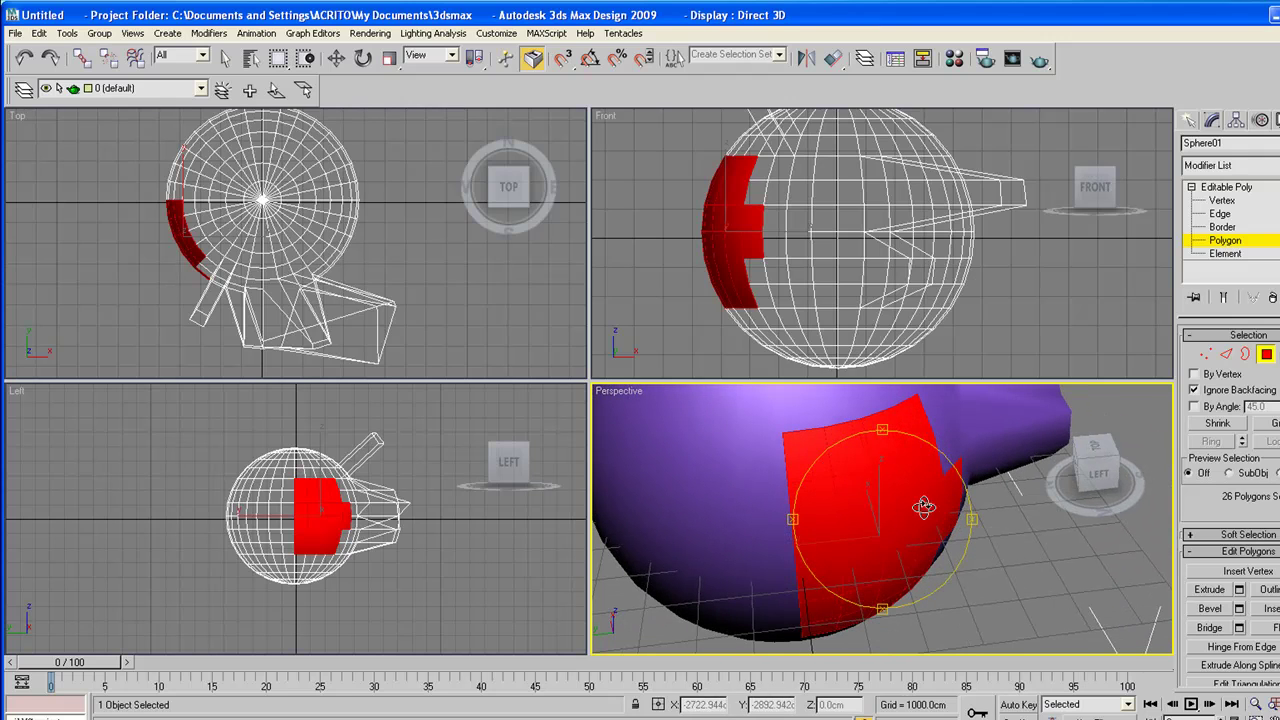
left_click(1239, 589)
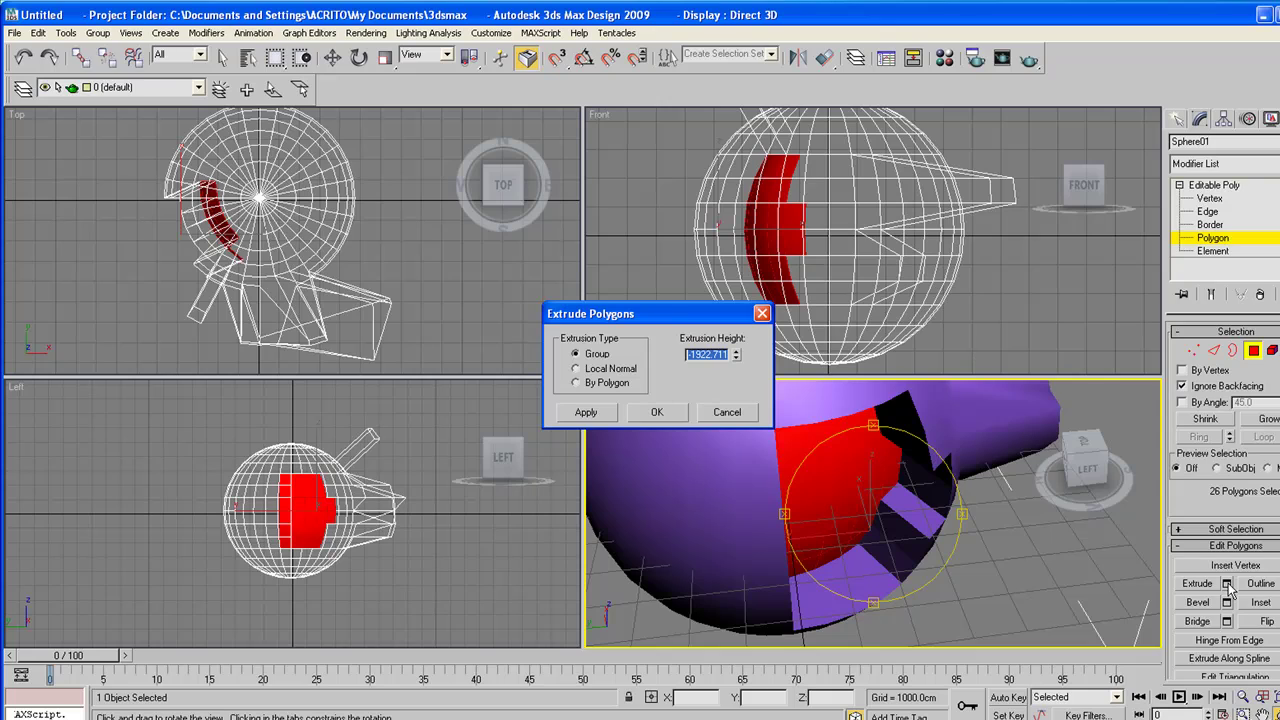
left_click_drag(648, 313, 570, 278)
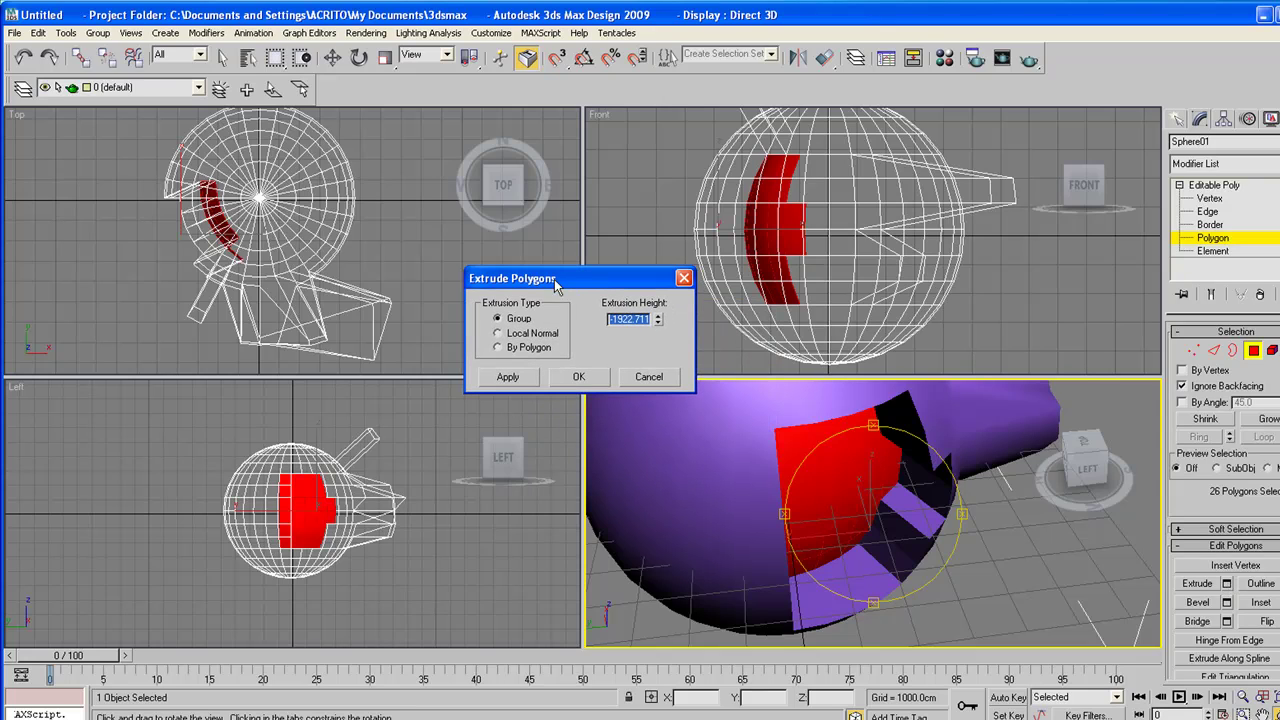
left_click(499, 334)
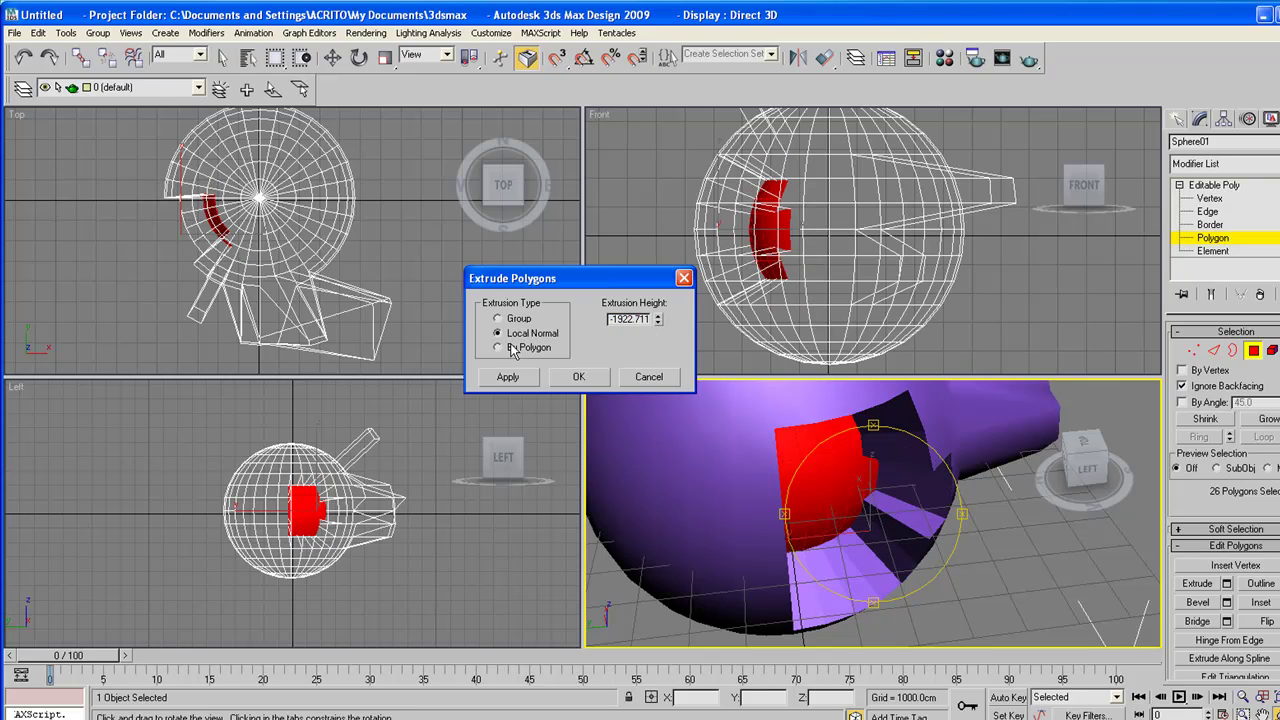
left_click_drag(880, 522, 800, 450)
Extrude the selected polygons outward as separate blocks using By Polygon with a height of about 1903.48 cm.
left_click(499, 347)
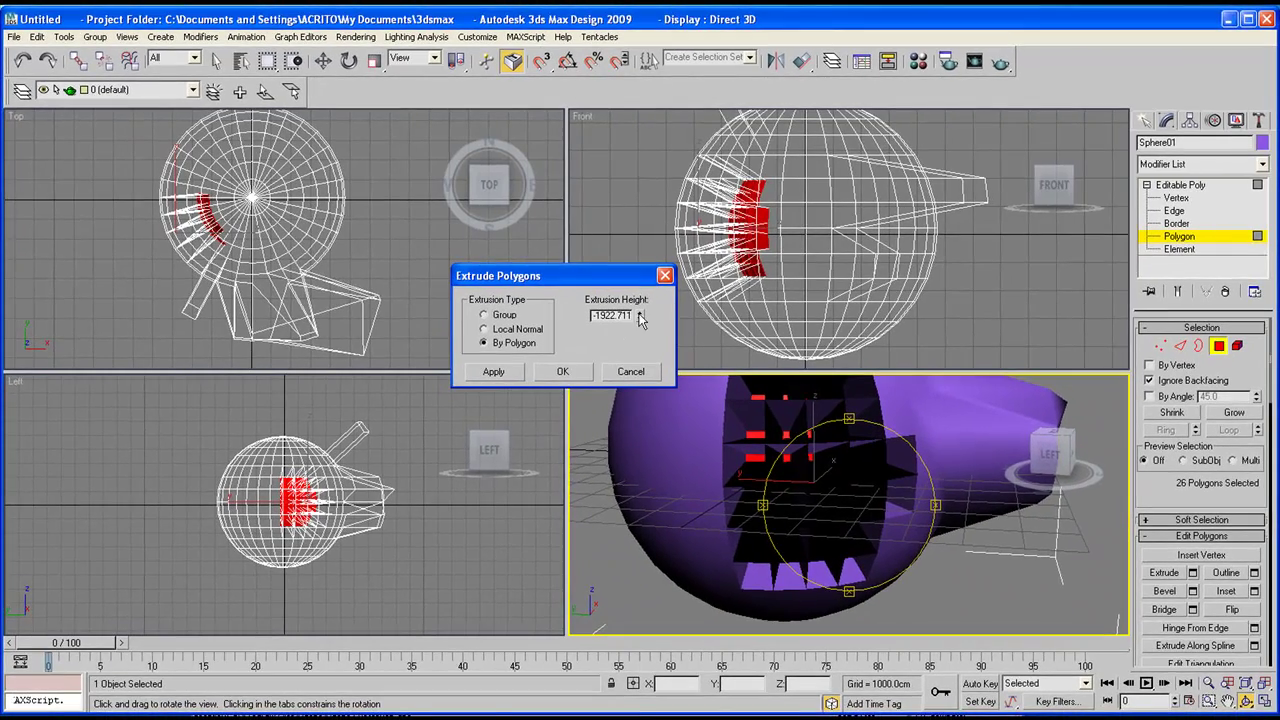
left_click_drag(640, 318, 724, 172)
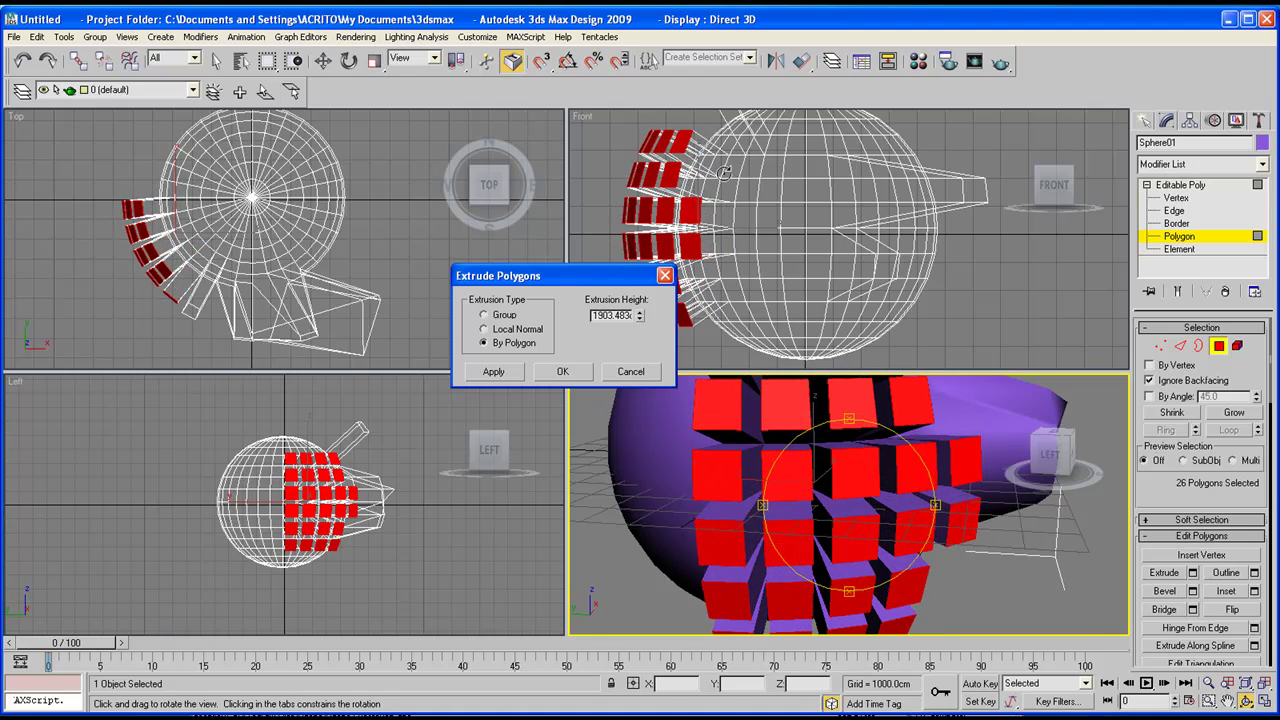
left_click(563, 372)
Orbit and zoom out in the Perspective view to examine the separately extruded blocks on the sphere.
left_click_drag(720, 480, 878, 513)
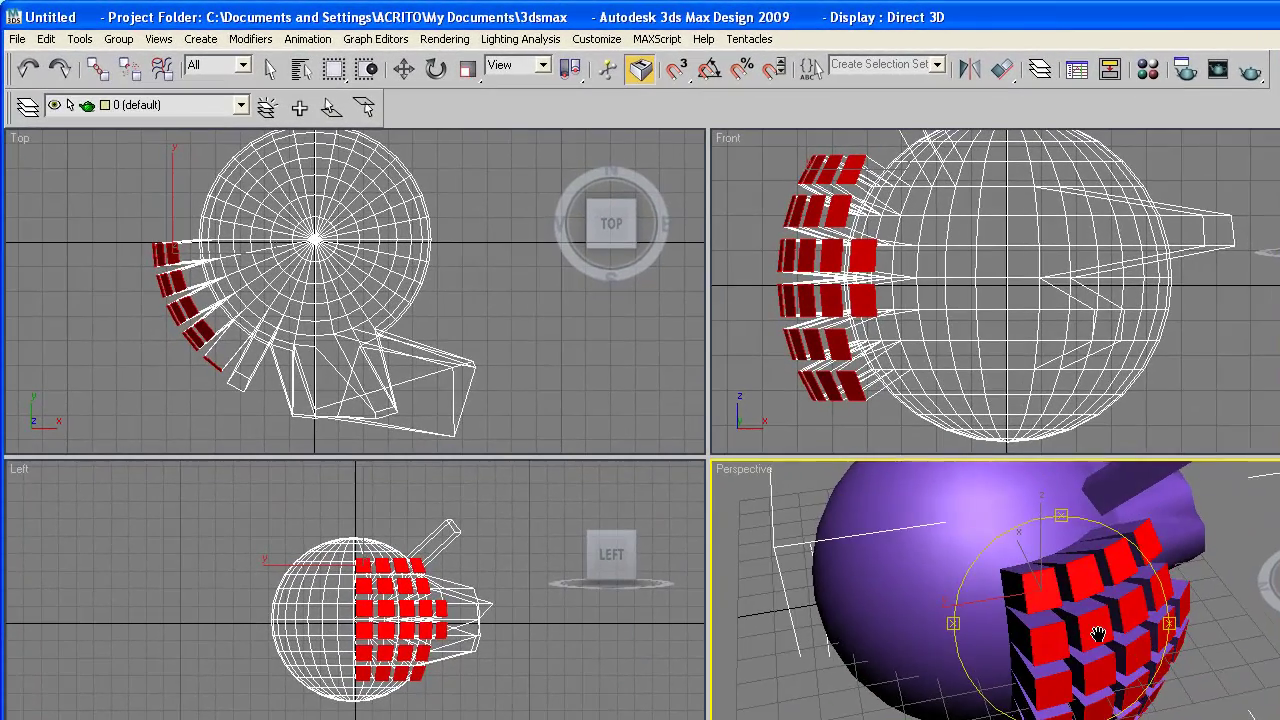
left_click_drag(1097, 634, 1100, 630)
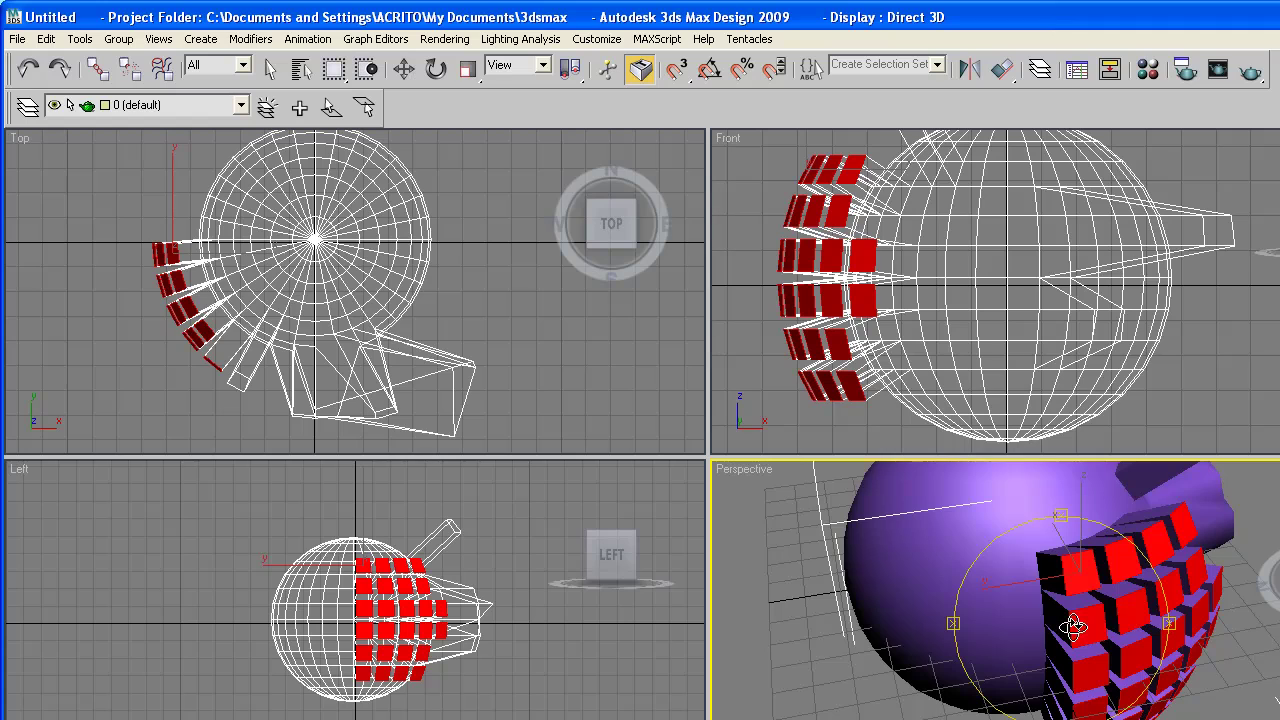
scroll(1064, 624, "down", 3)
left_click_drag(1064, 624, 1103, 612)
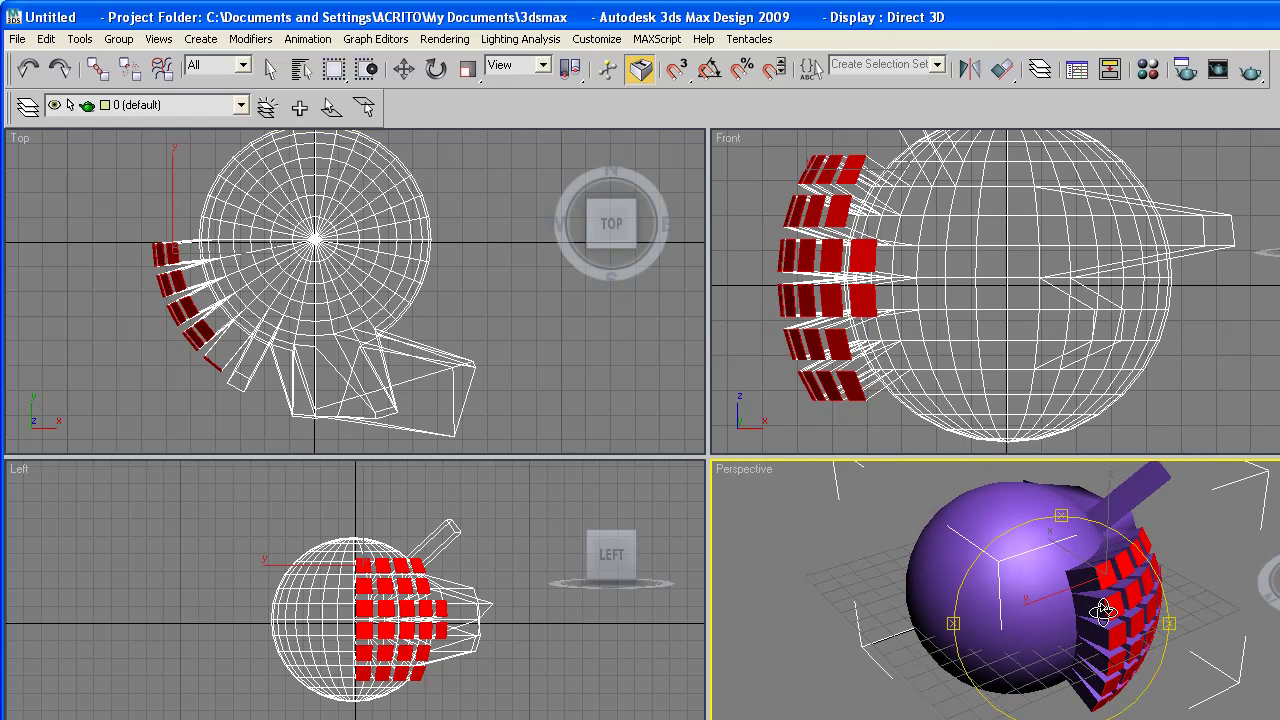
Inspect the gaps and side faces of the By Polygon extrusions from several angles and close up in the Perspective view.
left_click_drag(1098, 650, 1082, 614)
middle_click_drag(1068, 612, 1076, 640)
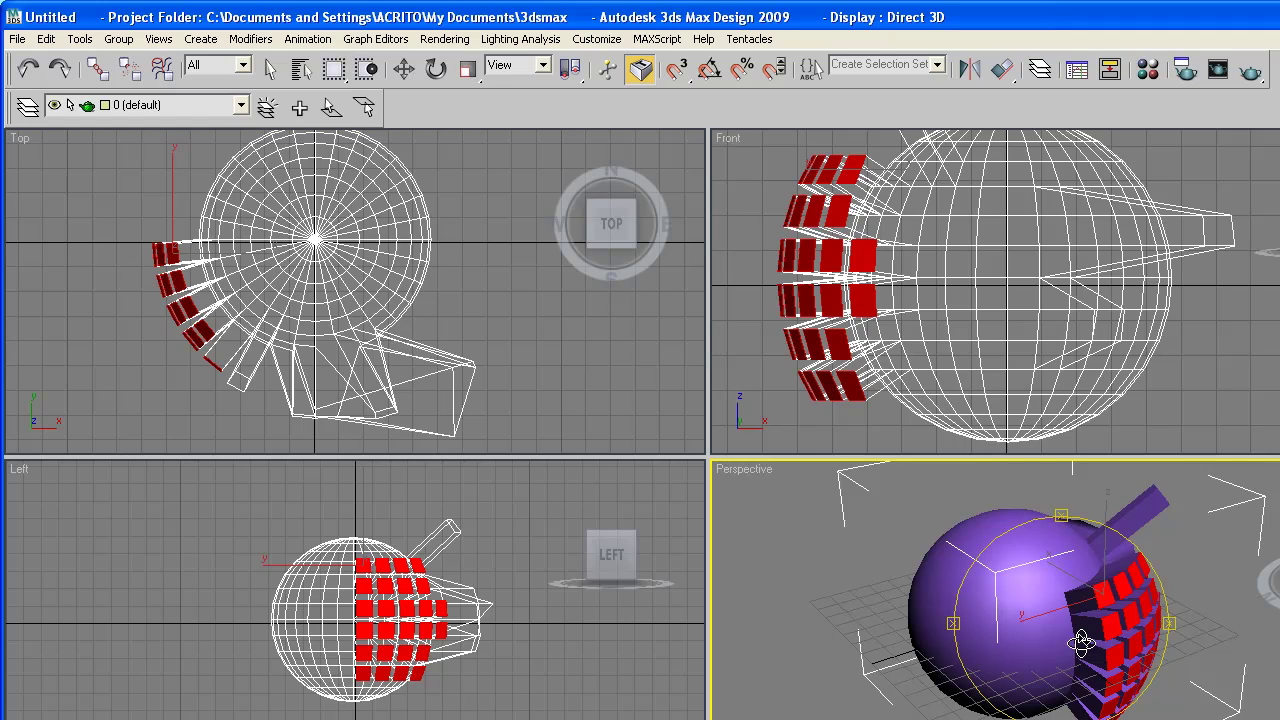
left_click_drag(1076, 642, 908, 625)
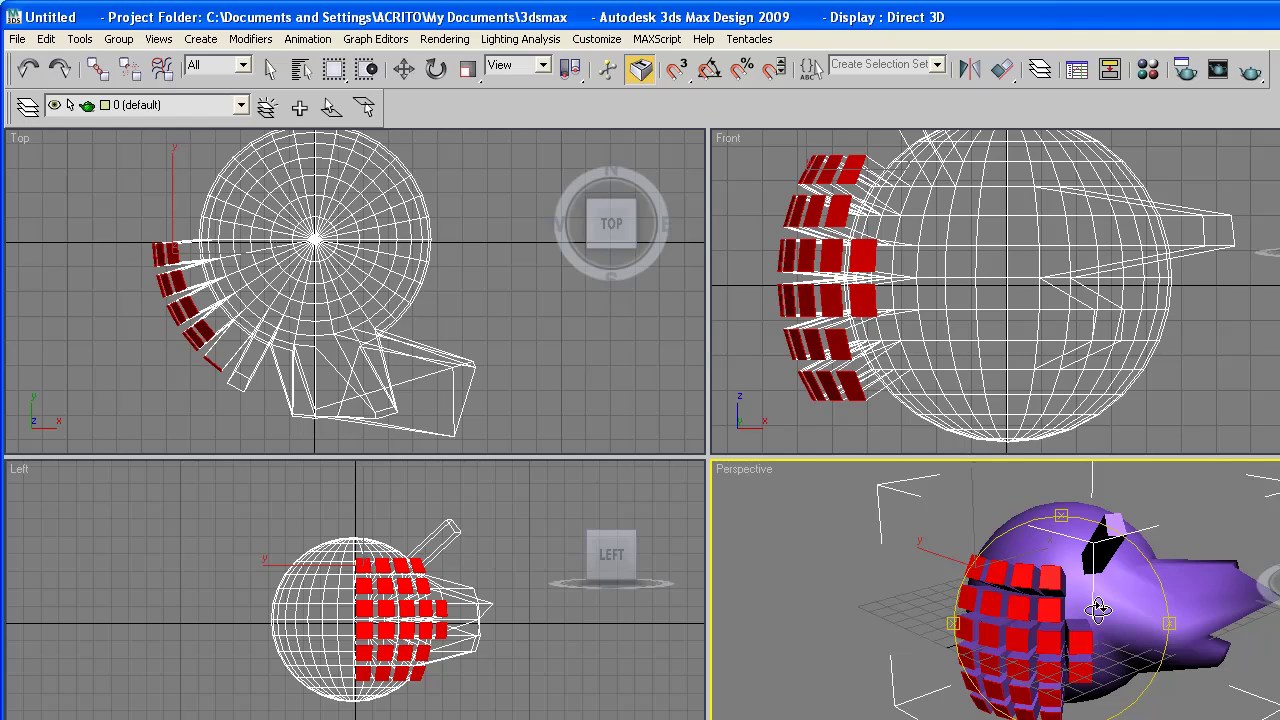
left_click_drag(1095, 612, 1062, 628)
scroll(1062, 628, "up", 3)
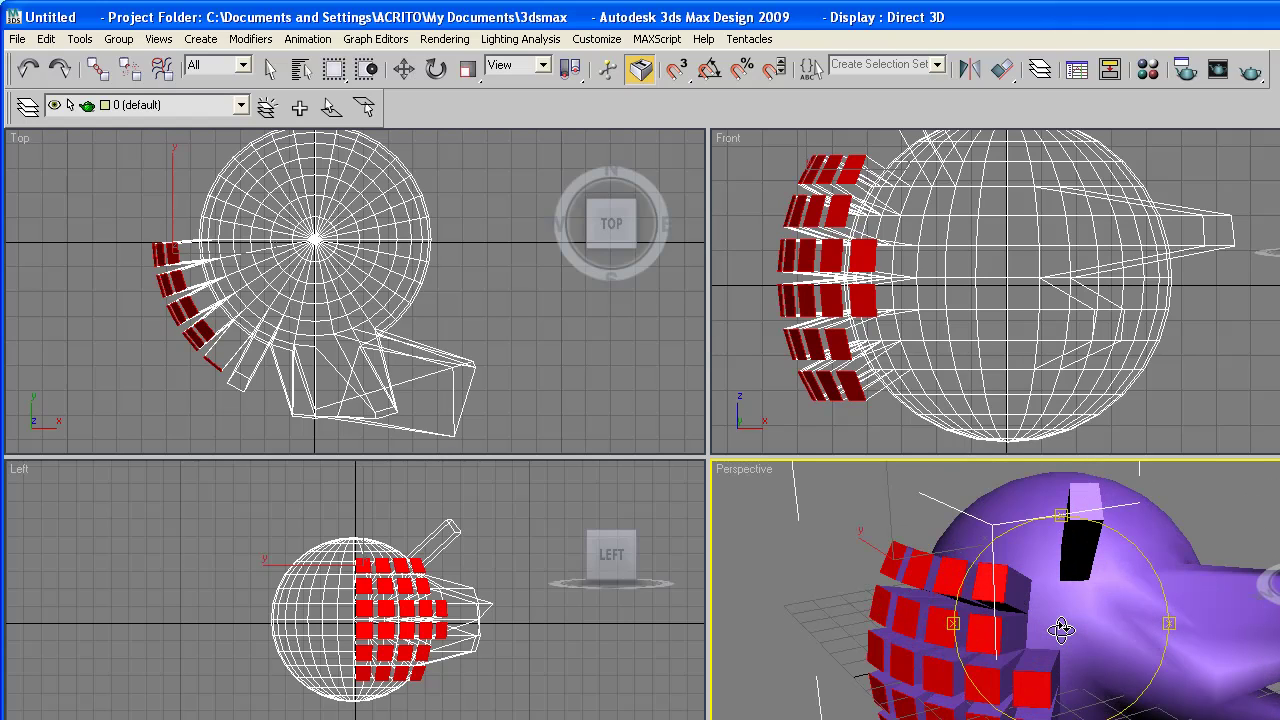
scroll(1062, 628, "down", 3)
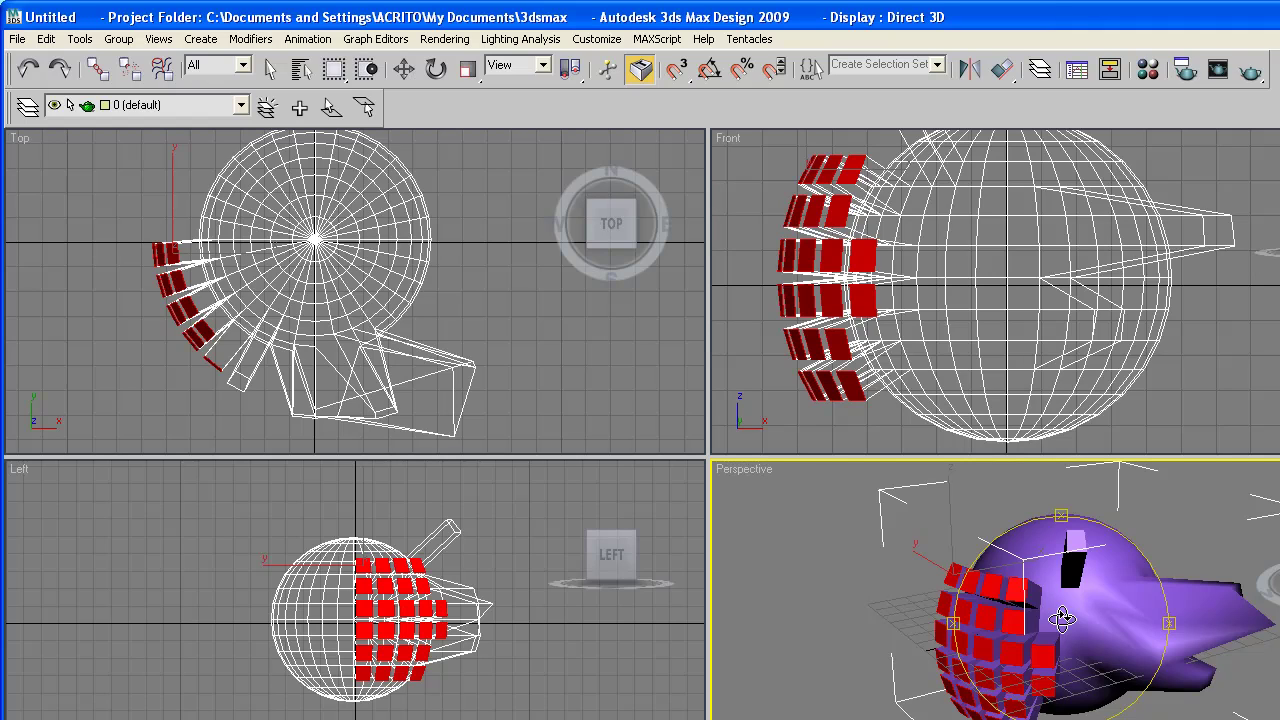
left_click_drag(1096, 624, 1126, 619)
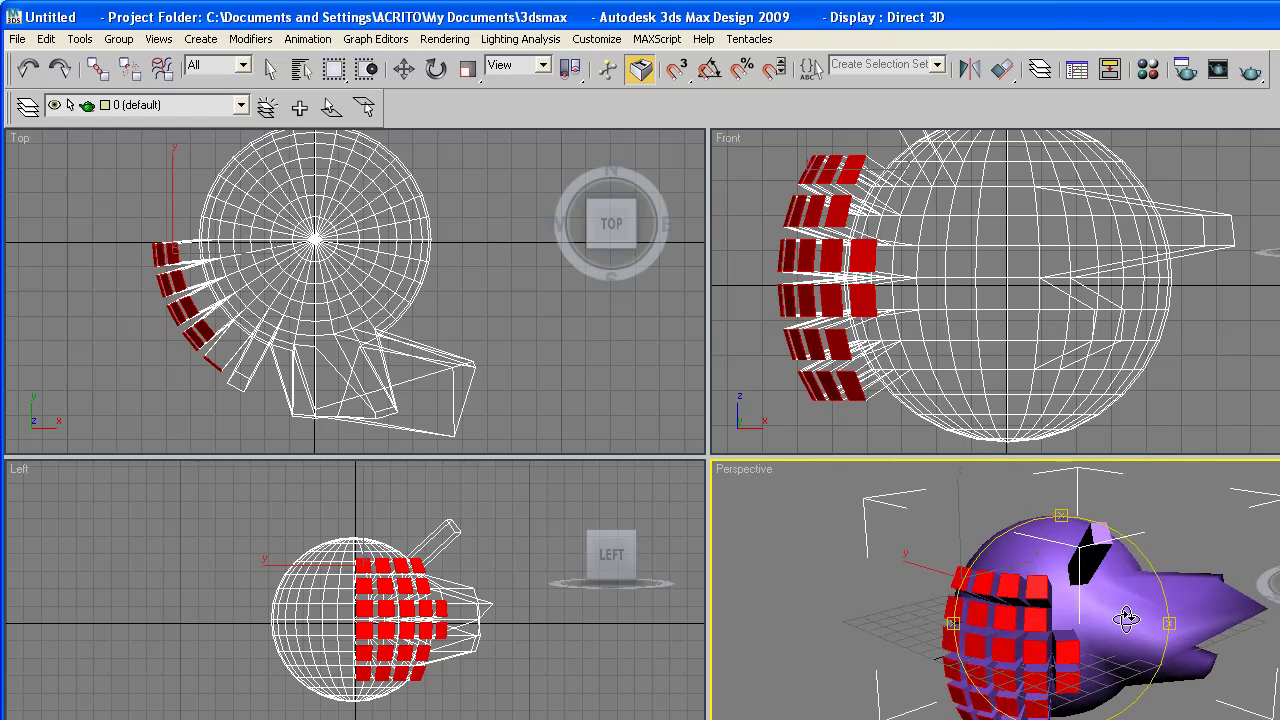
middle_click_drag(1126, 620, 1052, 625, "alt")
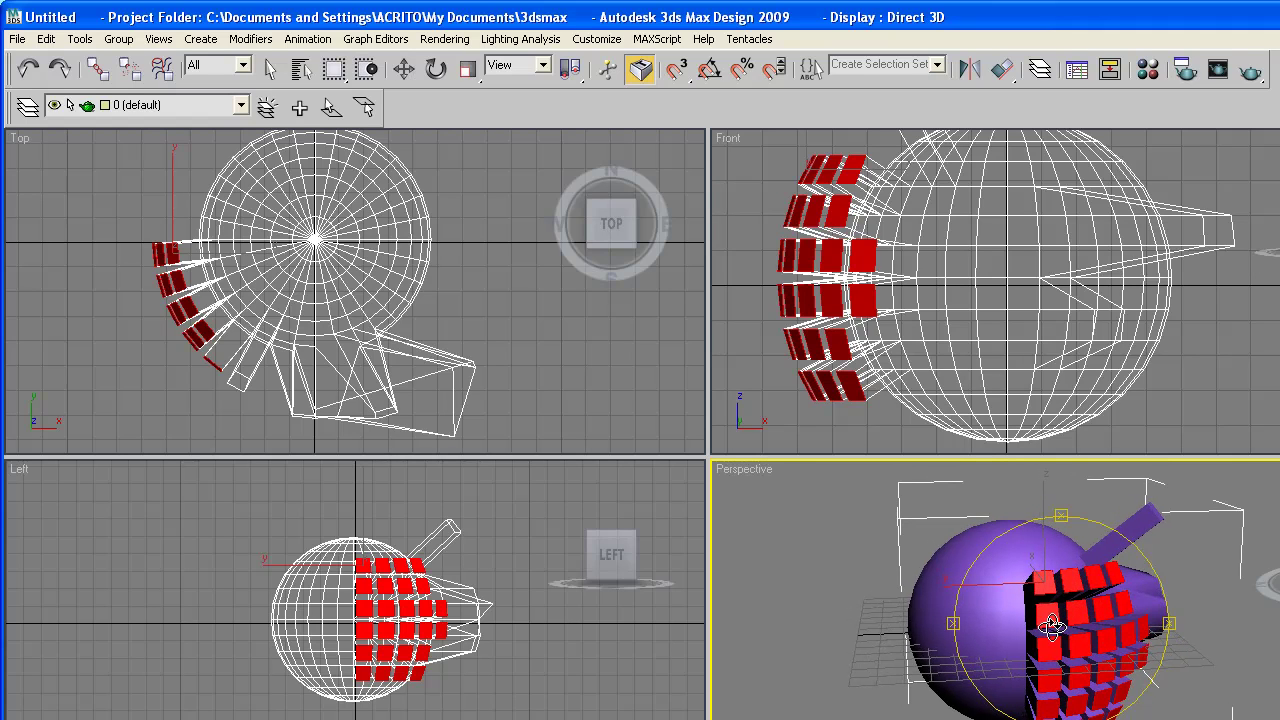
mouse_move(1055, 626)
middle_mouse_down("alt")
mouse_move(1075, 628)
mouse_move(1058, 622)
middle_mouse_up("alt")
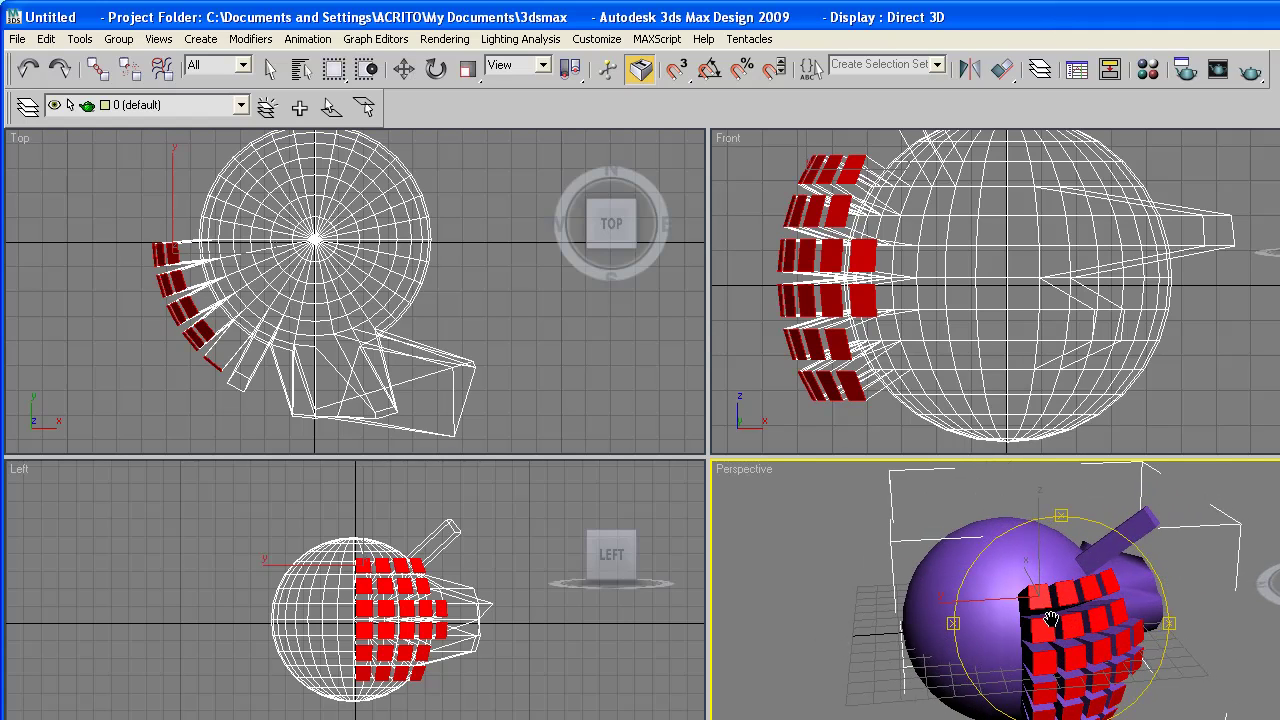